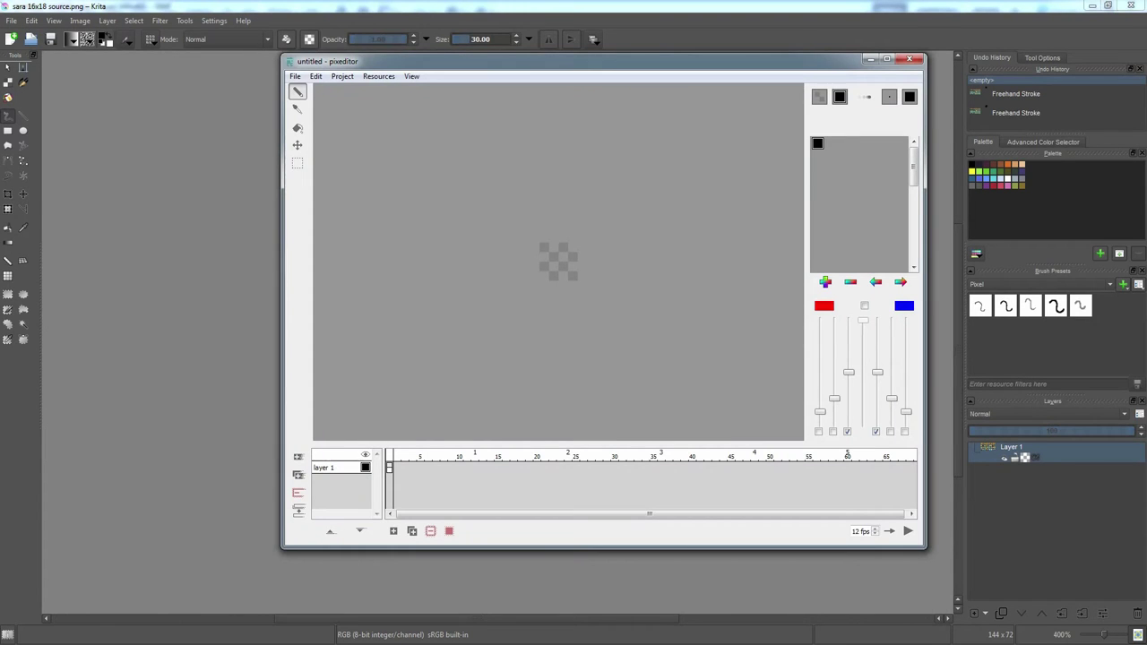
# Shift the Pixeditor window left, zoom in and draw a freehand test loop
pyautogui.moveTo(499, 66); pyautogui.dragTo(449, 68)
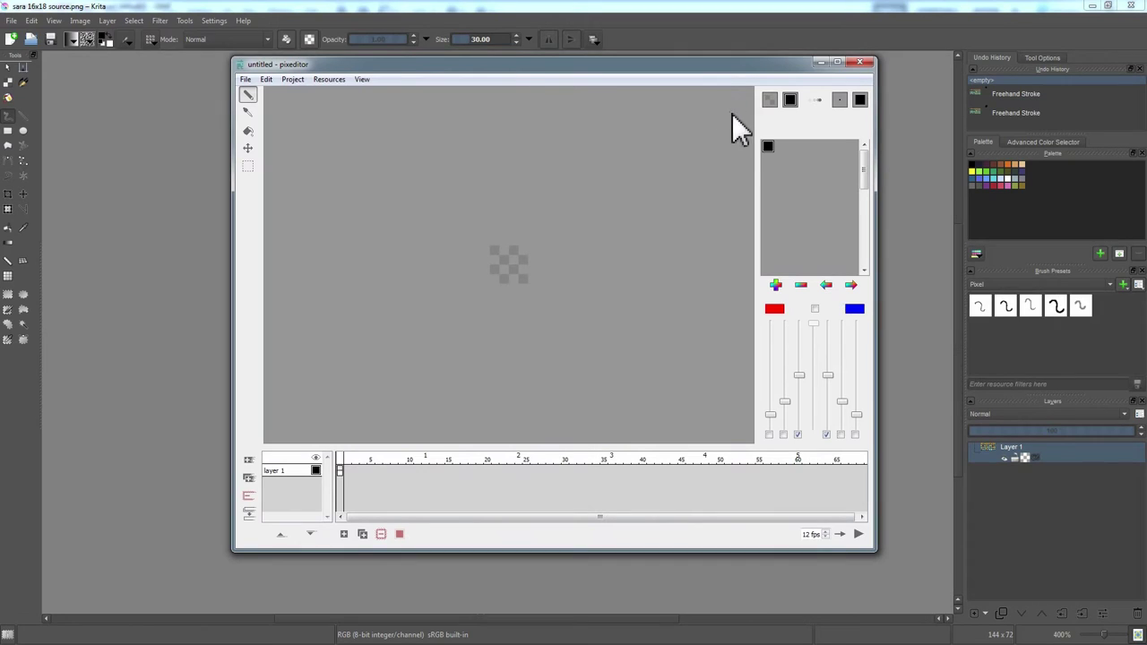
pyautogui.scroll(3, 508, 266)
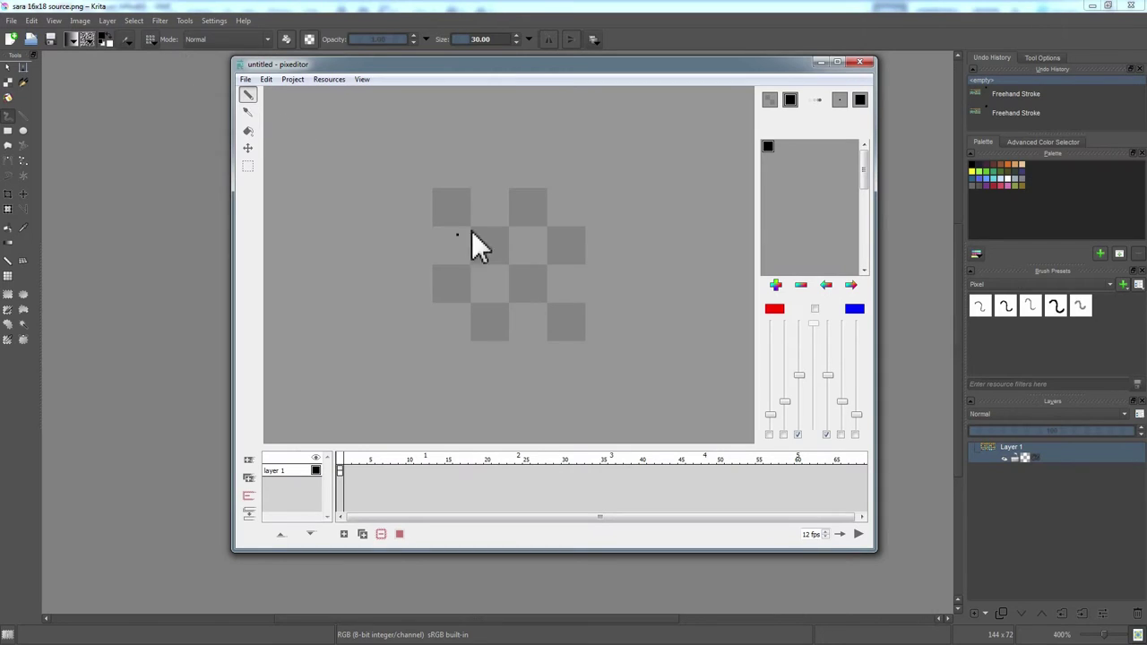
pyautogui.moveTo(483, 221); pyautogui.dragTo(477, 292)
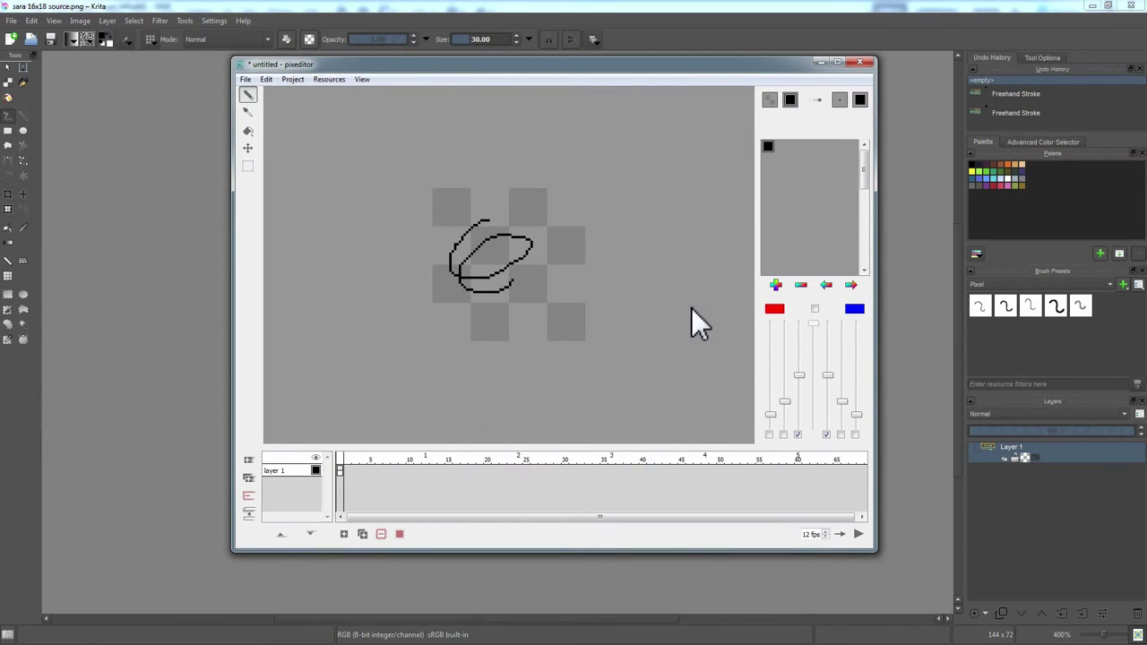
# Switch the brush shape to 'point' and look over the shape choices again
pyautogui.click(840, 100)
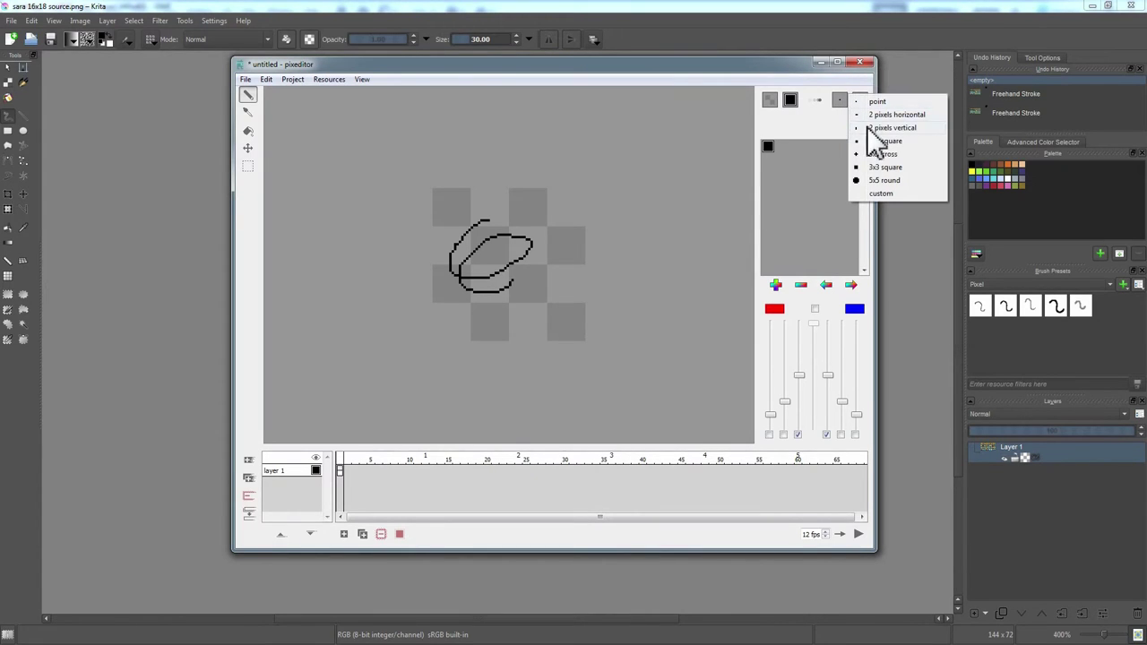
pyautogui.click(820, 104)
pyautogui.click(838, 100)
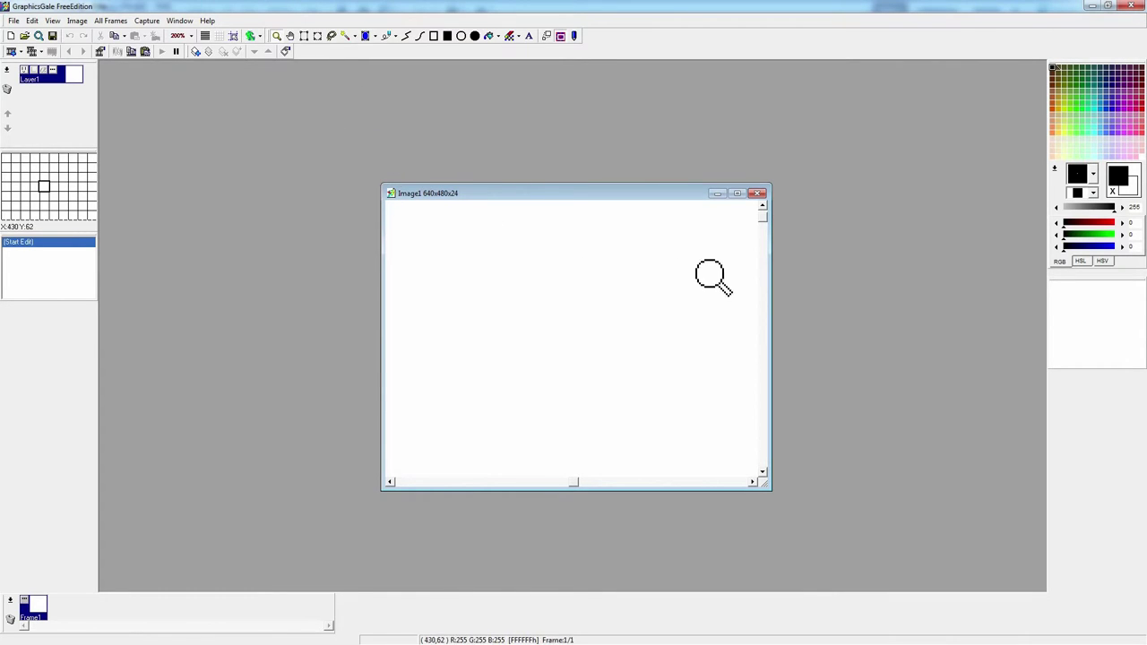
# Scroll around the blank 640x480 GraphicsGale image to inspect it
pyautogui.scroll(-4, 582, 270)
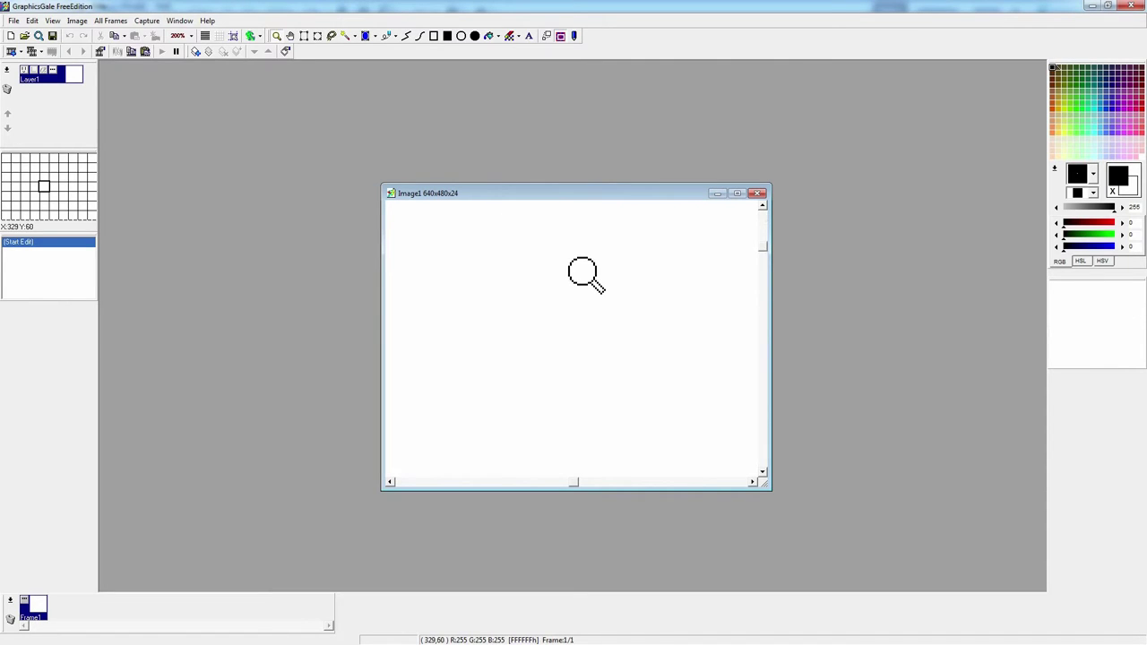
pyautogui.scroll(-7, 582, 272)
pyautogui.scroll(6, 583, 273)
pyautogui.scroll(-1, 582, 275)
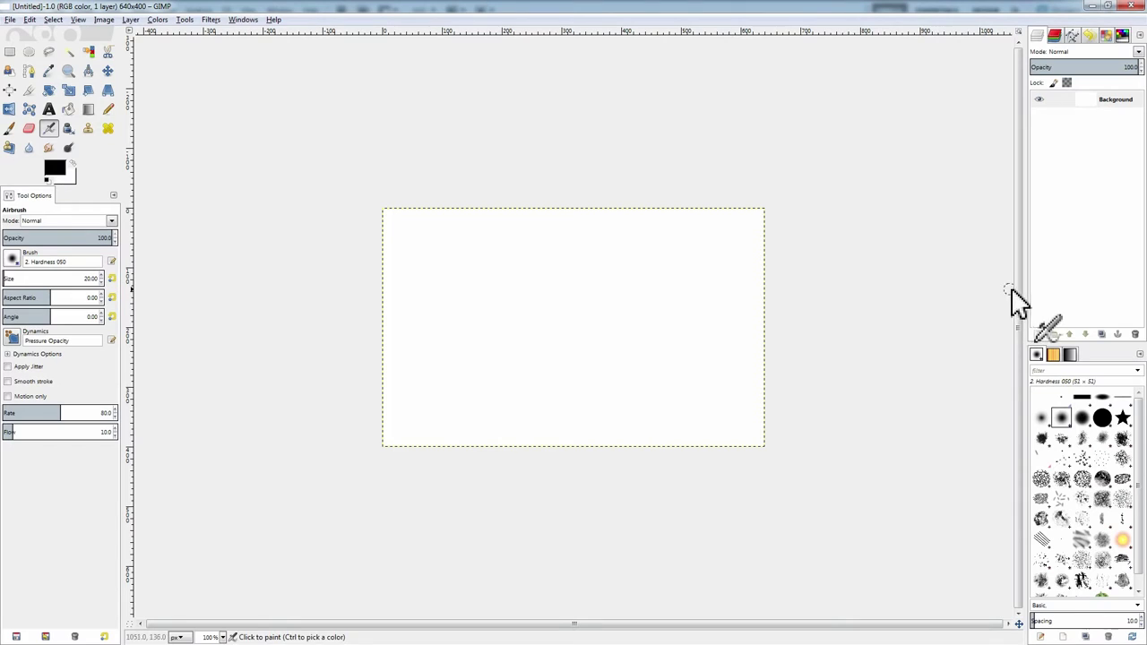
pyautogui.moveTo(1021, 290); pyautogui.dragTo(1001, 289)
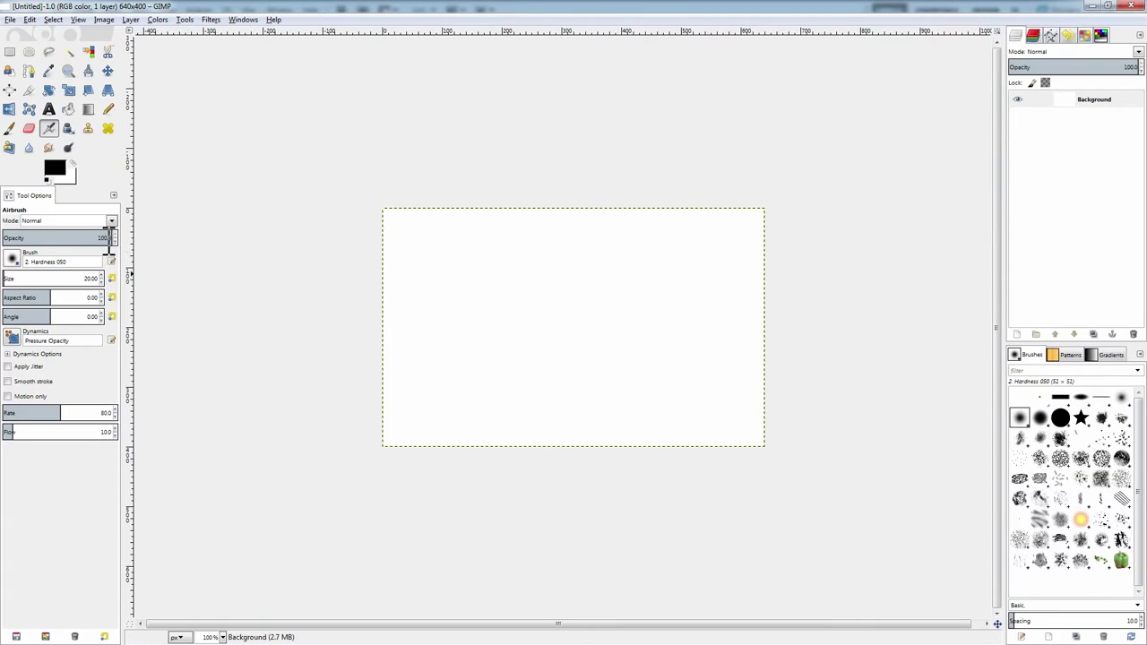
pyautogui.moveTo(108, 238); pyautogui.dragTo(89, 238)
pyautogui.click(106, 237)
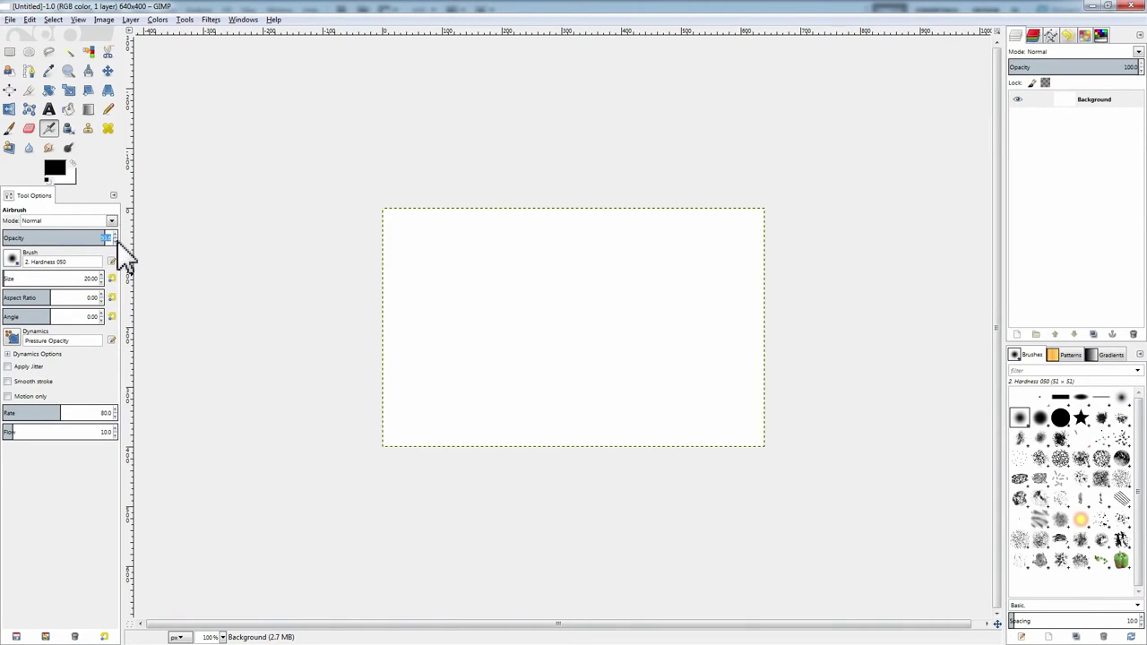
pyautogui.write('50')
pyautogui.press('Return')
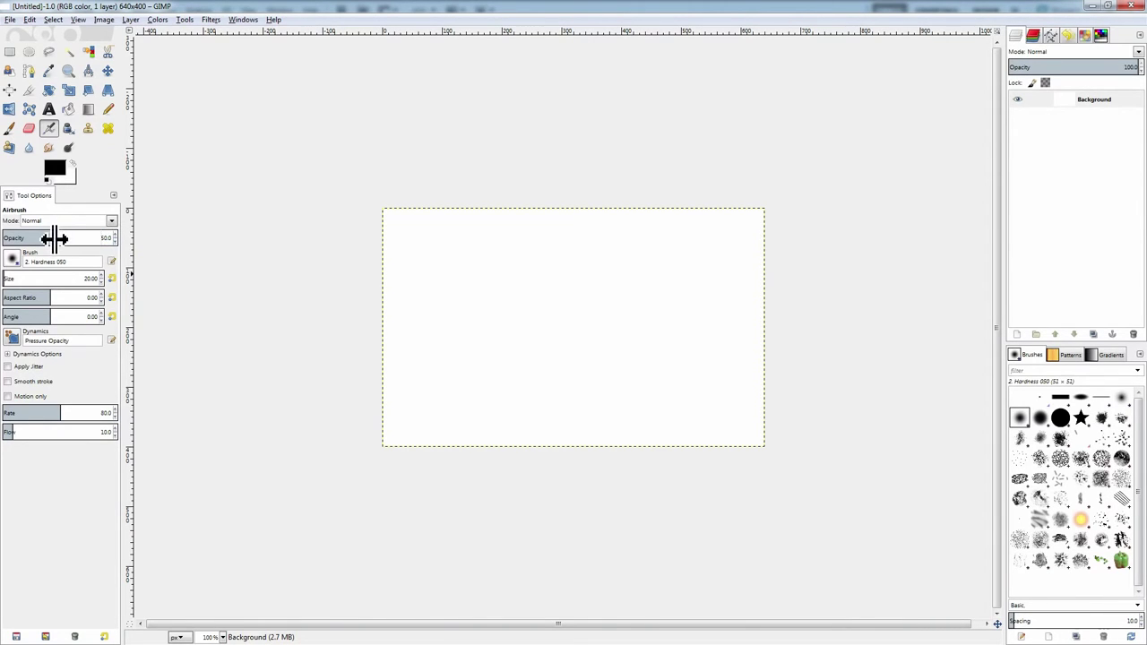
pyautogui.moveTo(54, 238)
pyautogui.mouseDown()
pyautogui.moveTo(336, 249)
pyautogui.moveTo(612, 228)
pyautogui.moveTo(4, 253)
pyautogui.moveTo(30, 250)
pyautogui.moveTo(19, 238)
pyautogui.moveTo(320, 255)
pyautogui.moveTo(597, 241)
pyautogui.moveTo(627, 259)
pyautogui.mouseUp()
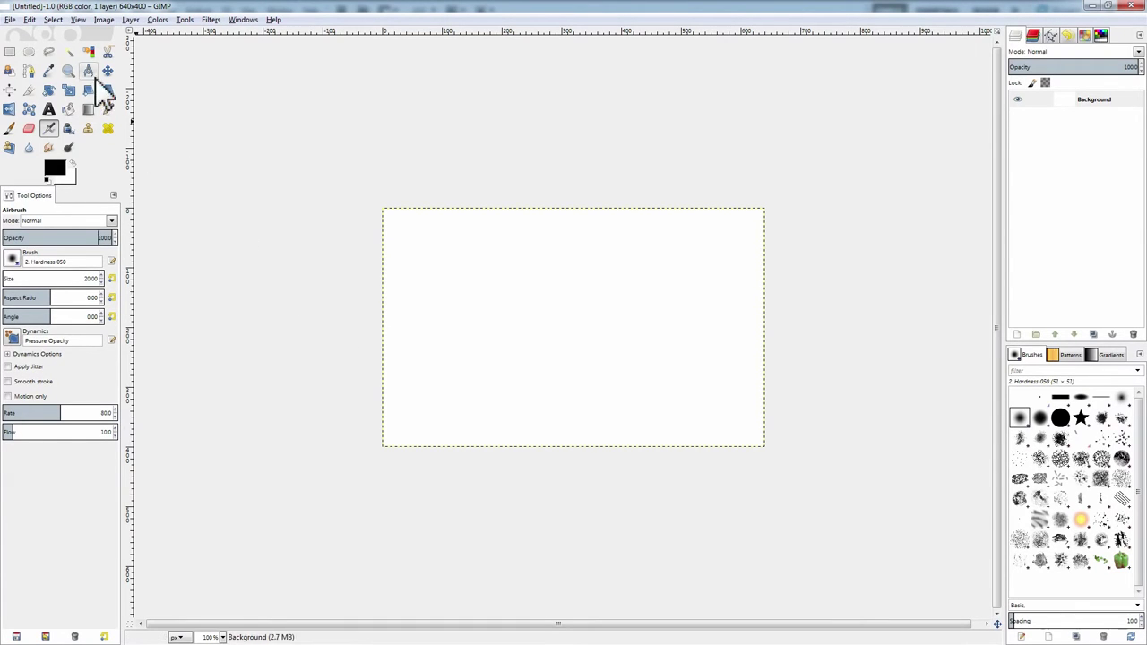
# Draw a black zig-zag with the Pencil tool, glance at the Channels list, and begin a new layer
pyautogui.click(107, 109)
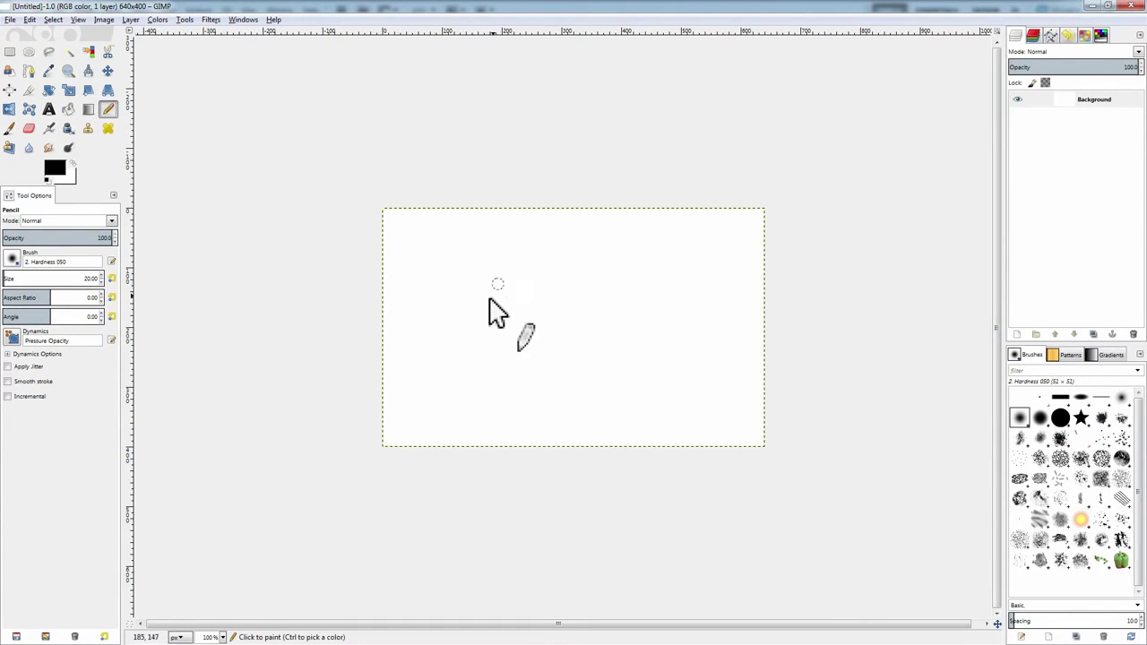
pyautogui.moveTo(530, 267)
pyautogui.mouseDown()
pyautogui.moveTo(557, 320)
pyautogui.moveTo(541, 358)
pyautogui.mouseUp()
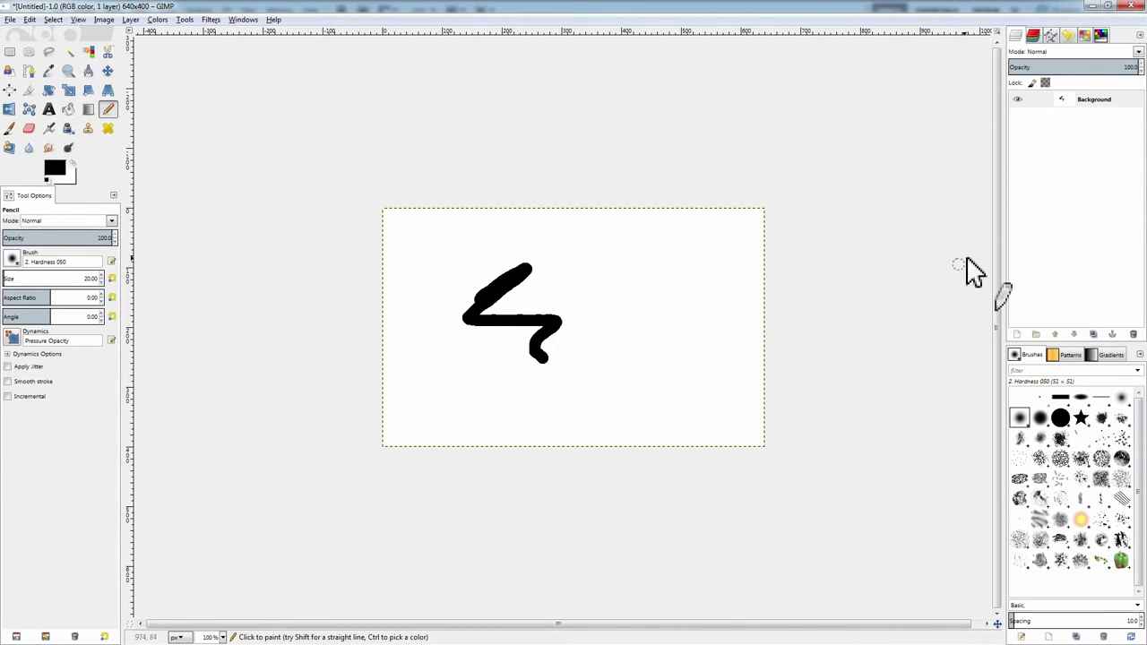
pyautogui.click(1033, 35)
pyautogui.click(1019, 34)
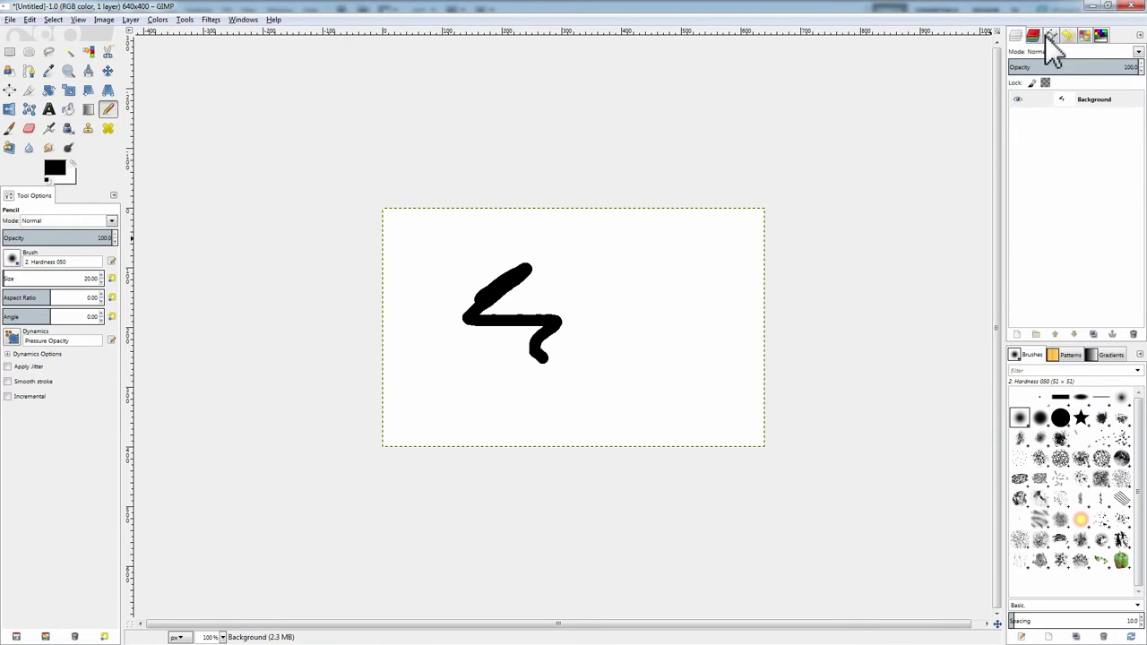
pyautogui.click(1035, 36)
pyautogui.click(1019, 36)
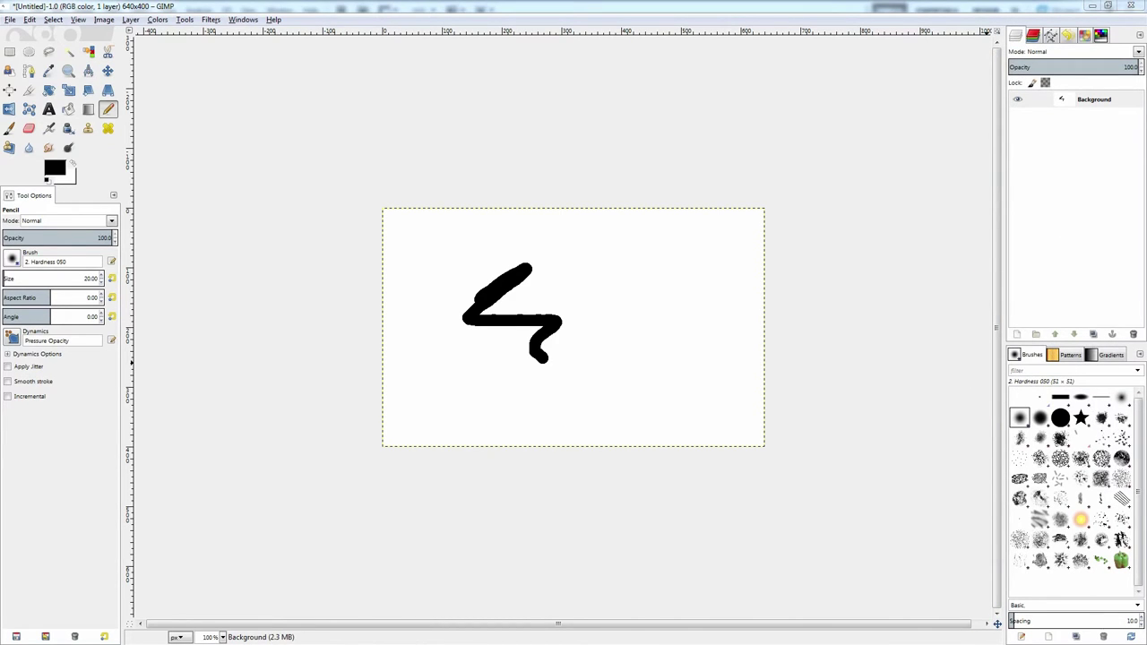
pyautogui.hotkey('ctrl', 'shift', 'n')
# Rebuild the layer stack with a white Layer #1 and a fresh transparent layer named Layer
pyautogui.click(588, 262)
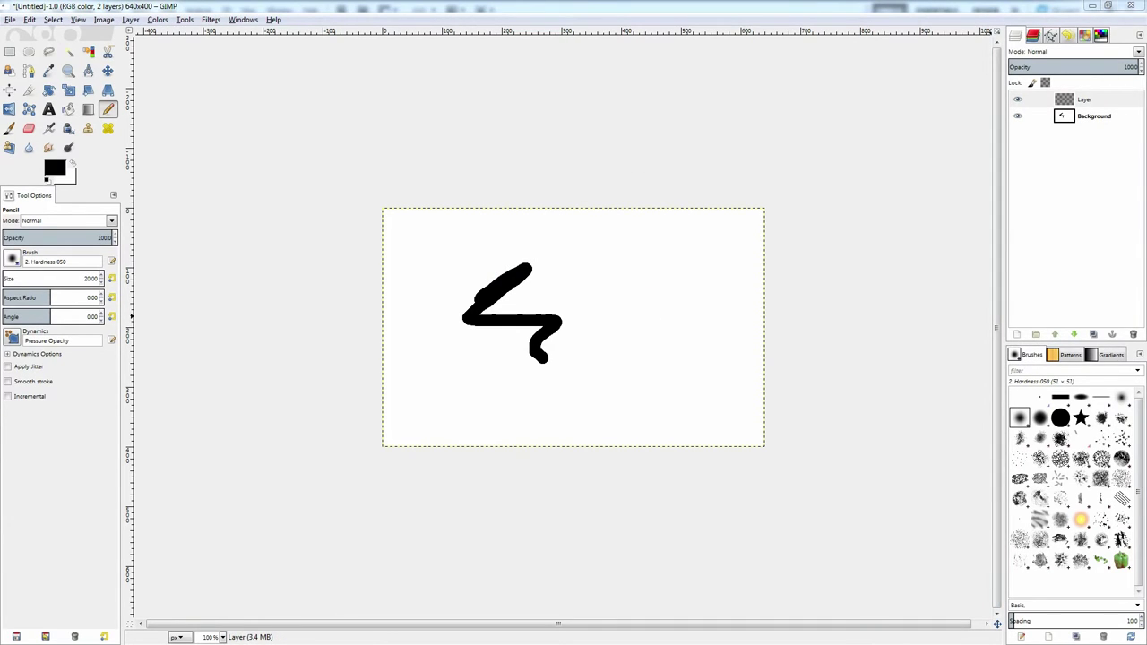
pyautogui.hotkey('ctrl', 'shift', 'n')
pyautogui.click(830, 331)
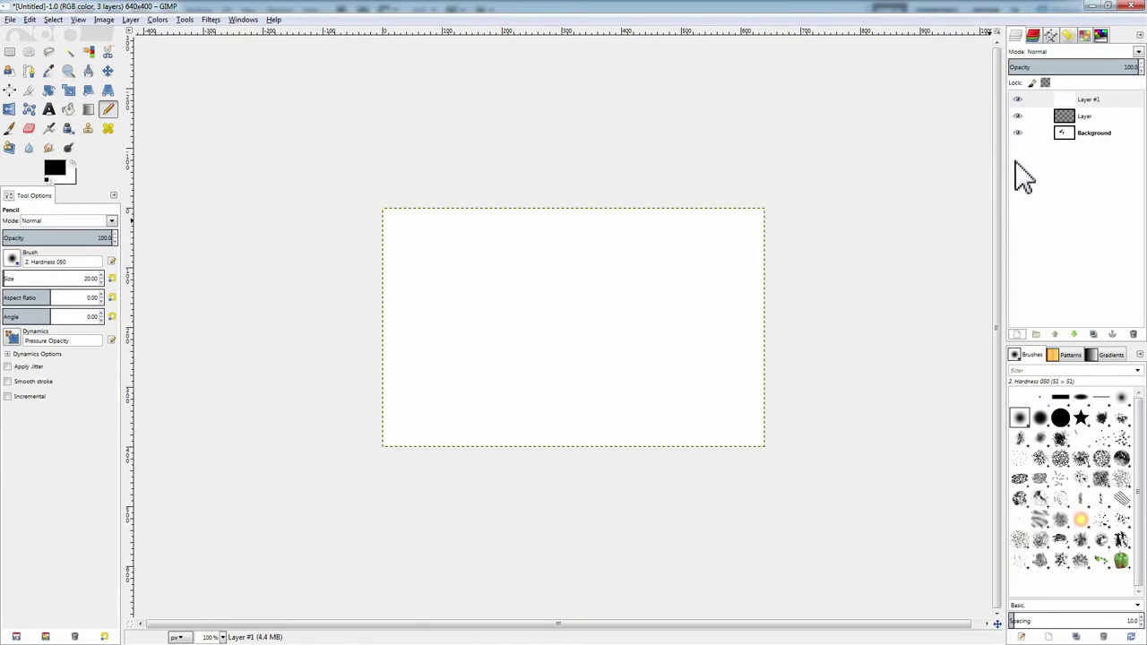
pyautogui.click(1085, 117)
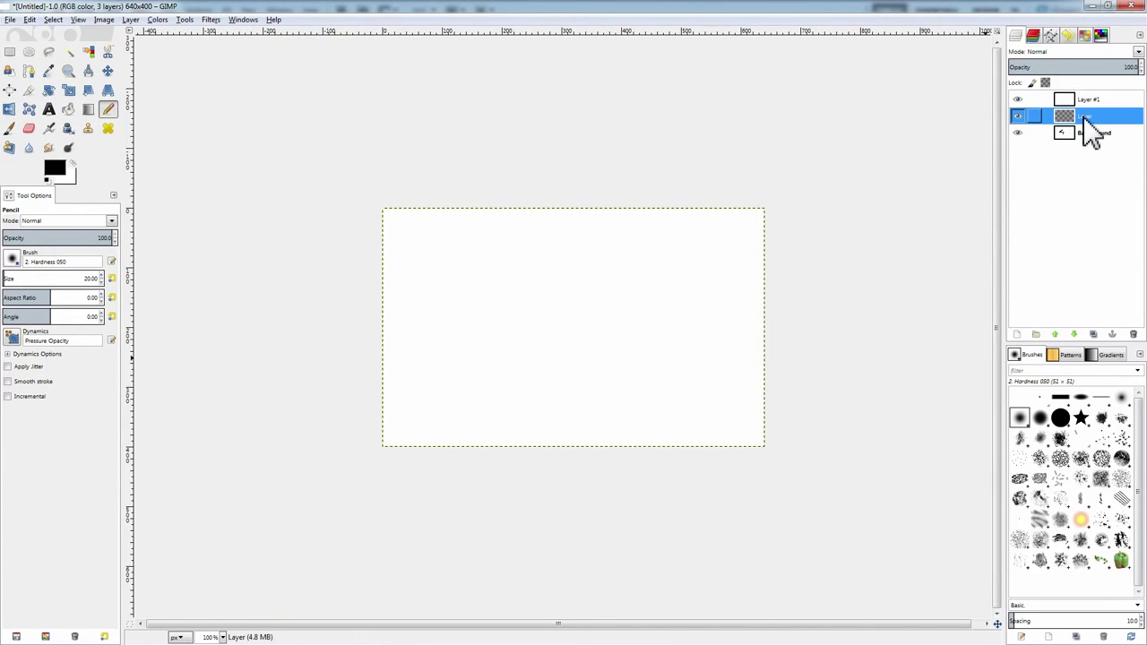
pyautogui.click(1132, 333)
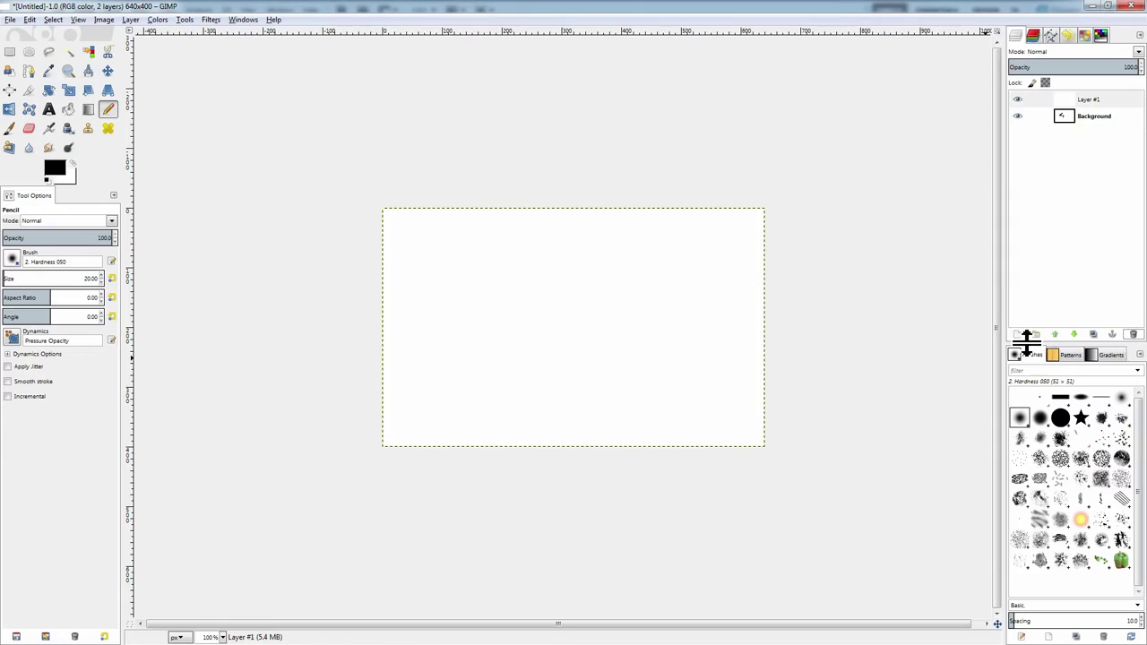
pyautogui.hotkey('shift', 'ctrl', 'n')
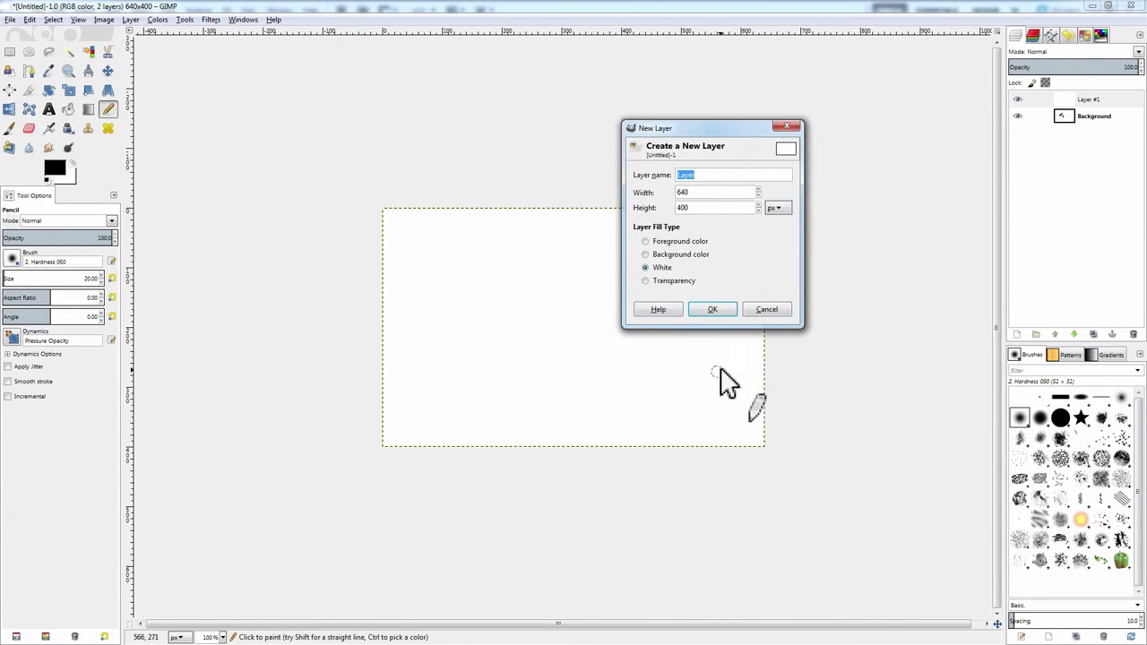
pyautogui.click(717, 313)
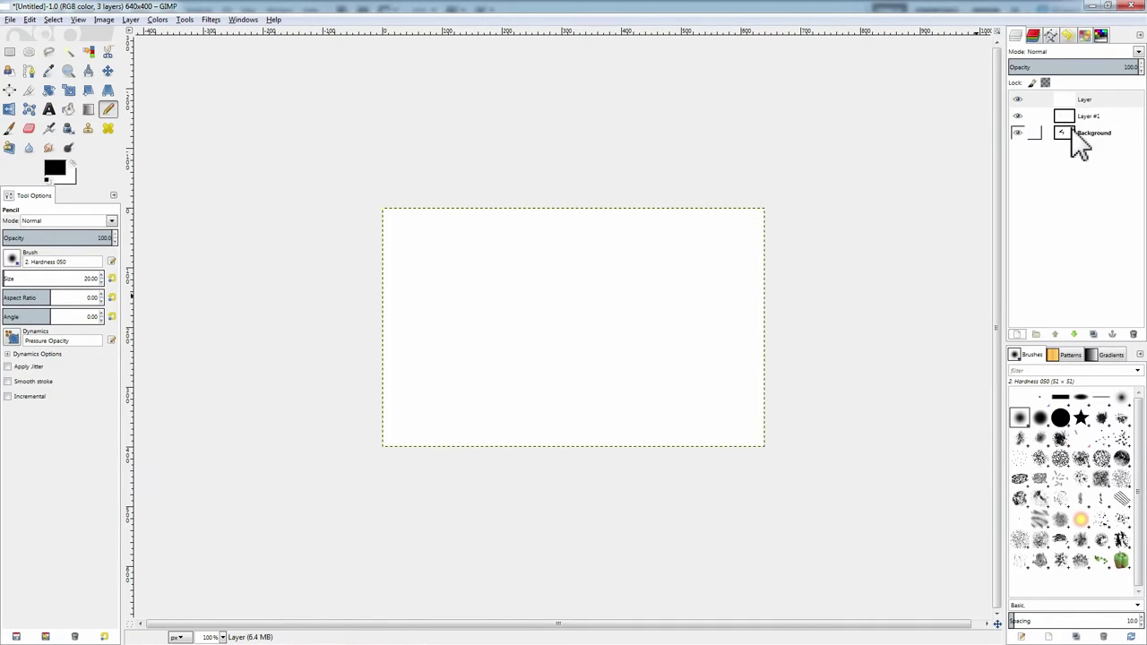
# Show and select the top layer, then draw three black pencil strokes: a curve, loop and horizontal line
pyautogui.click(59, 169)
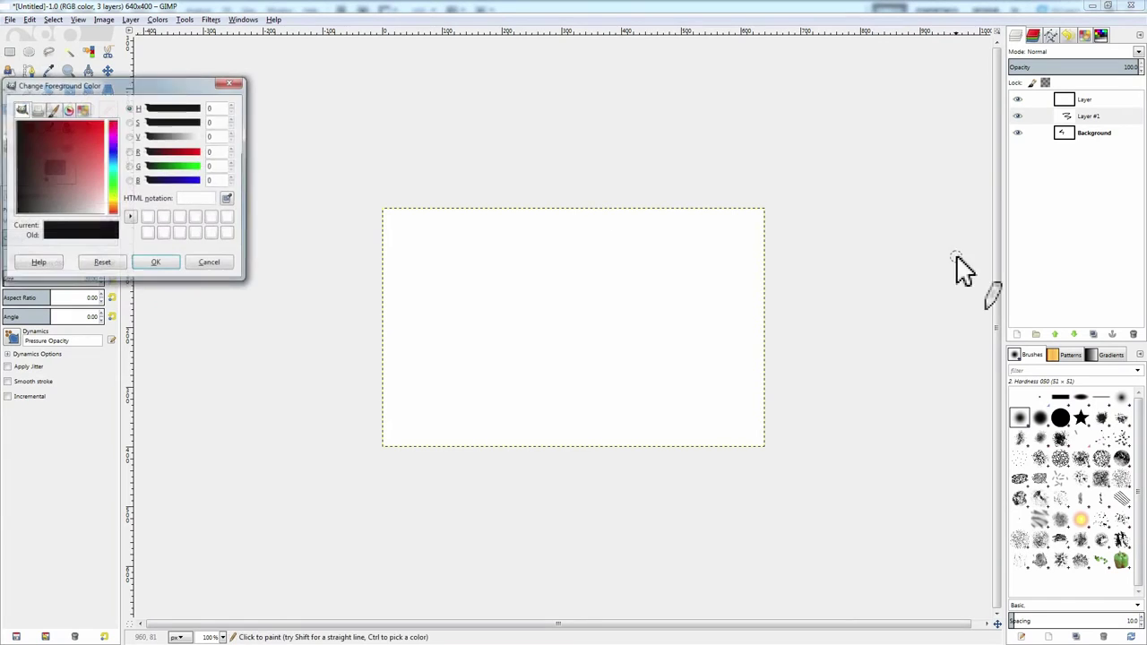
pyautogui.click(236, 84)
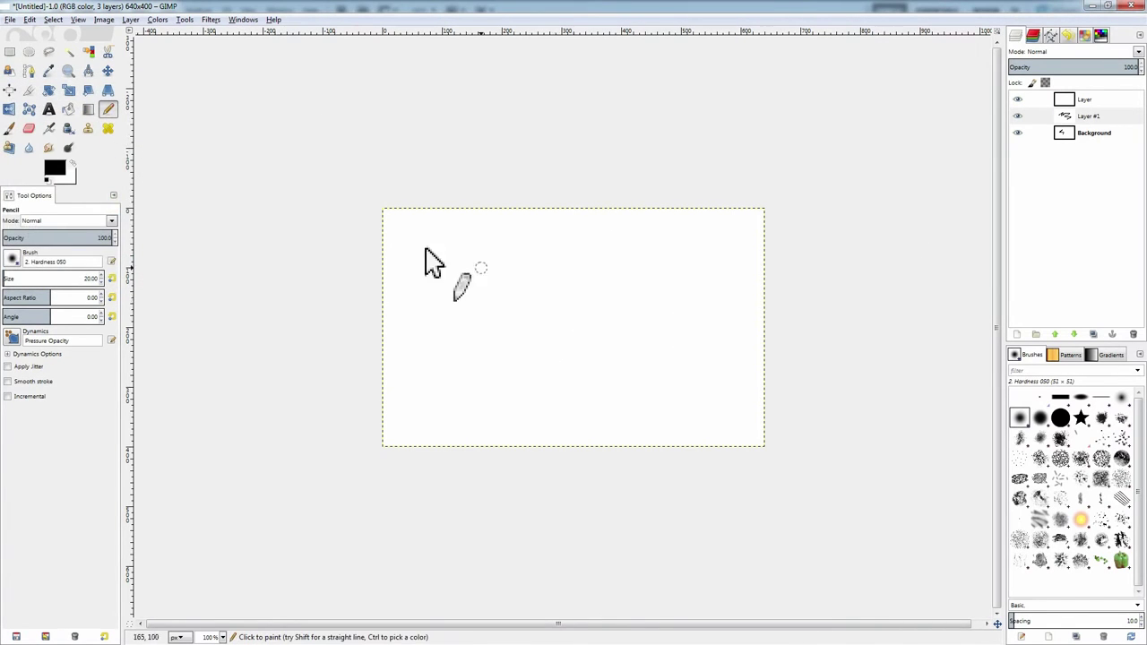
pyautogui.click(63, 166)
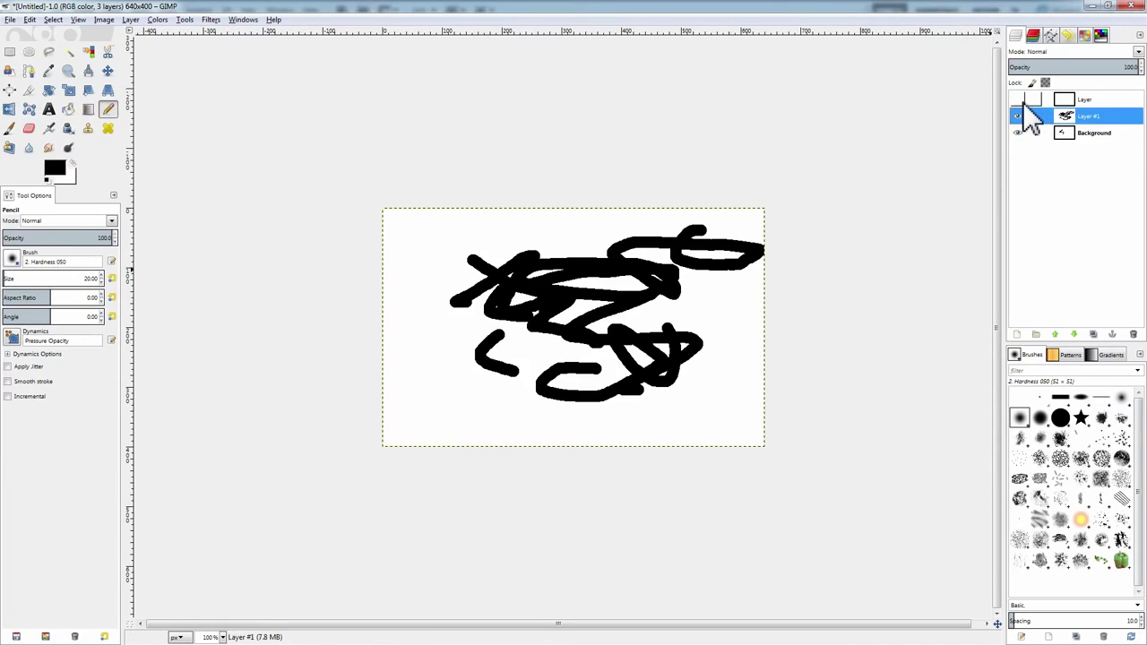
pyautogui.click(1018, 100)
pyautogui.click(1084, 99)
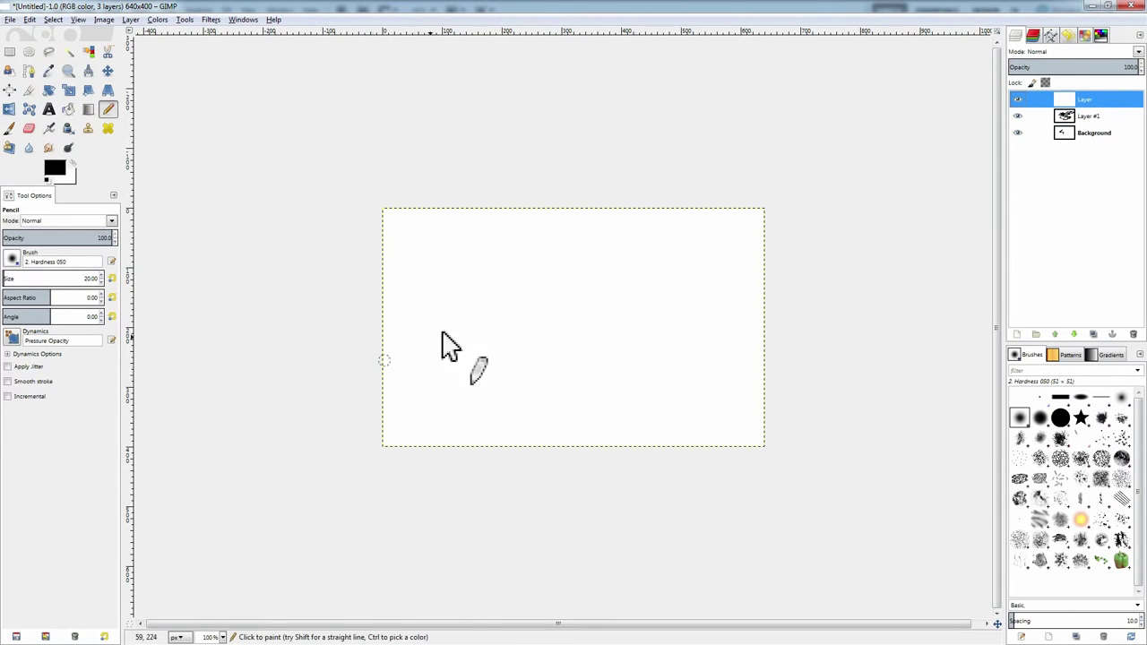
pyautogui.moveTo(528, 299)
pyautogui.mouseDown()
pyautogui.moveTo(566, 344)
pyautogui.moveTo(618, 208)
pyautogui.mouseUp()
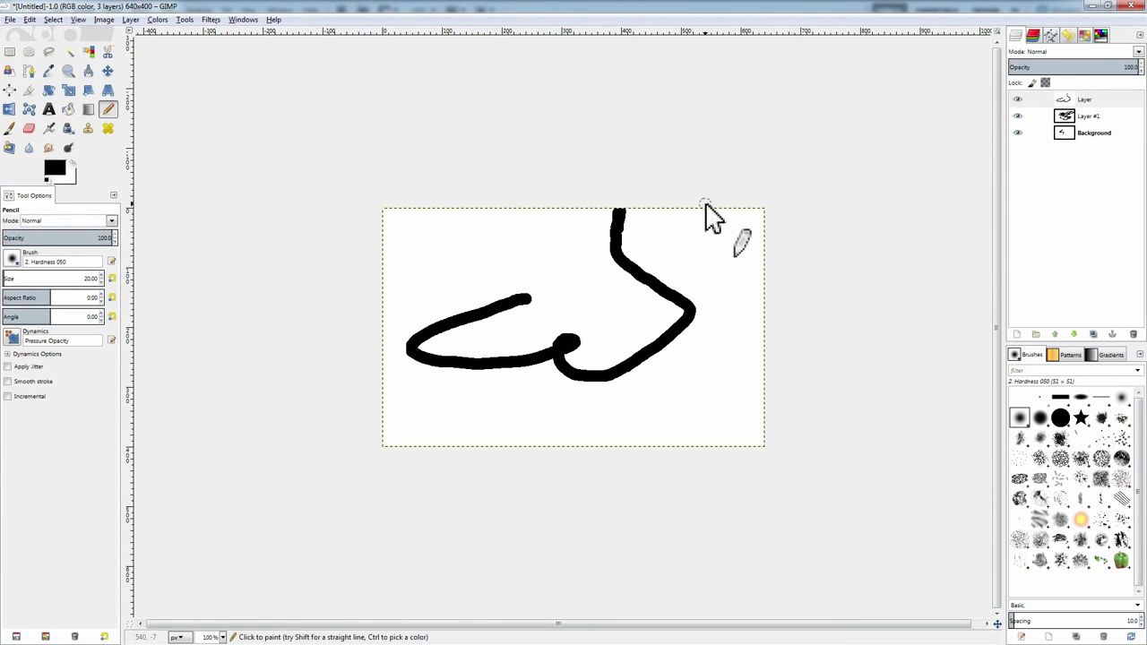
pyautogui.moveTo(458, 235)
pyautogui.mouseDown()
pyautogui.moveTo(636, 419)
pyautogui.moveTo(672, 403)
pyautogui.mouseUp()
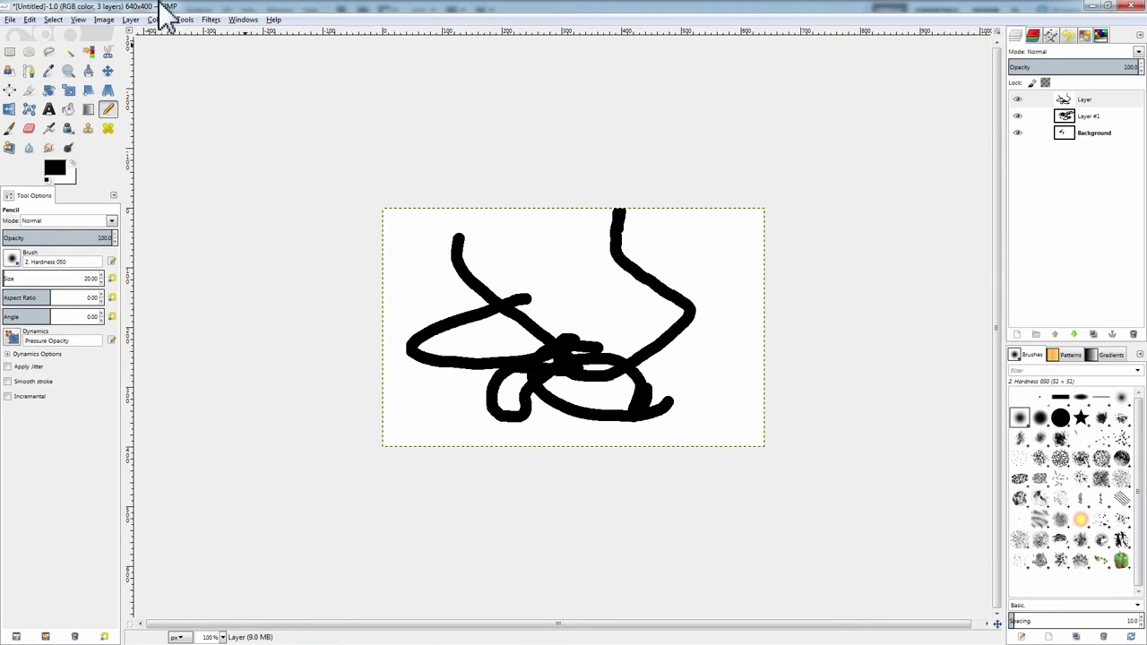
pyautogui.moveTo(420, 260)
pyautogui.mouseDown()
pyautogui.moveTo(596, 274)
pyautogui.moveTo(722, 324)
pyautogui.mouseUp()
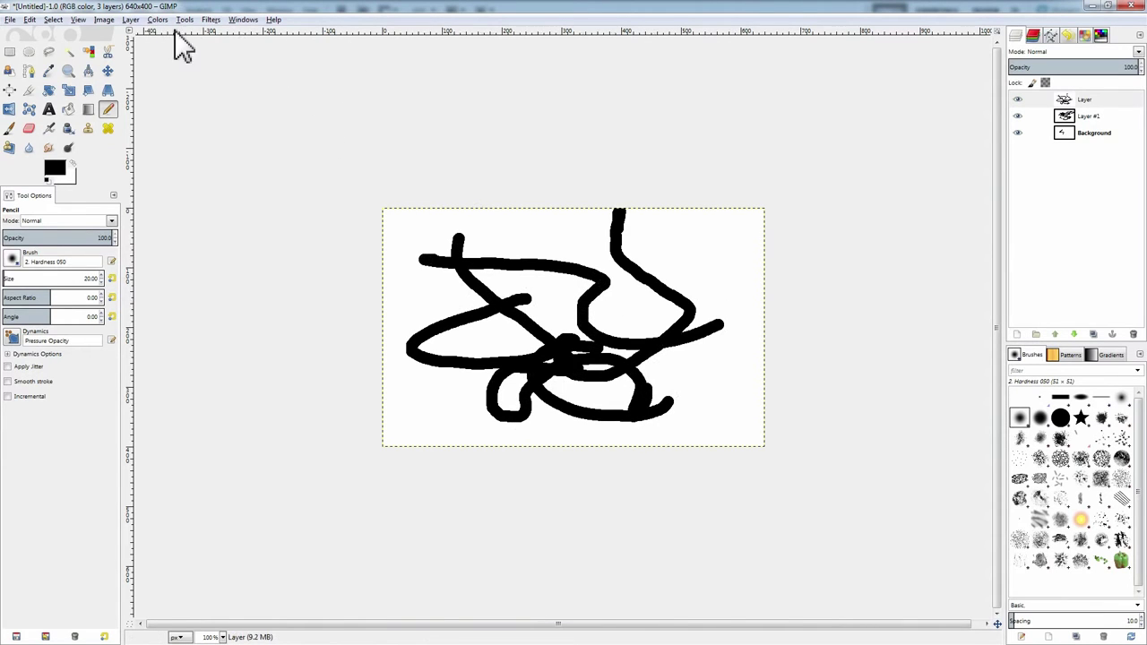
pyautogui.click(185, 19)
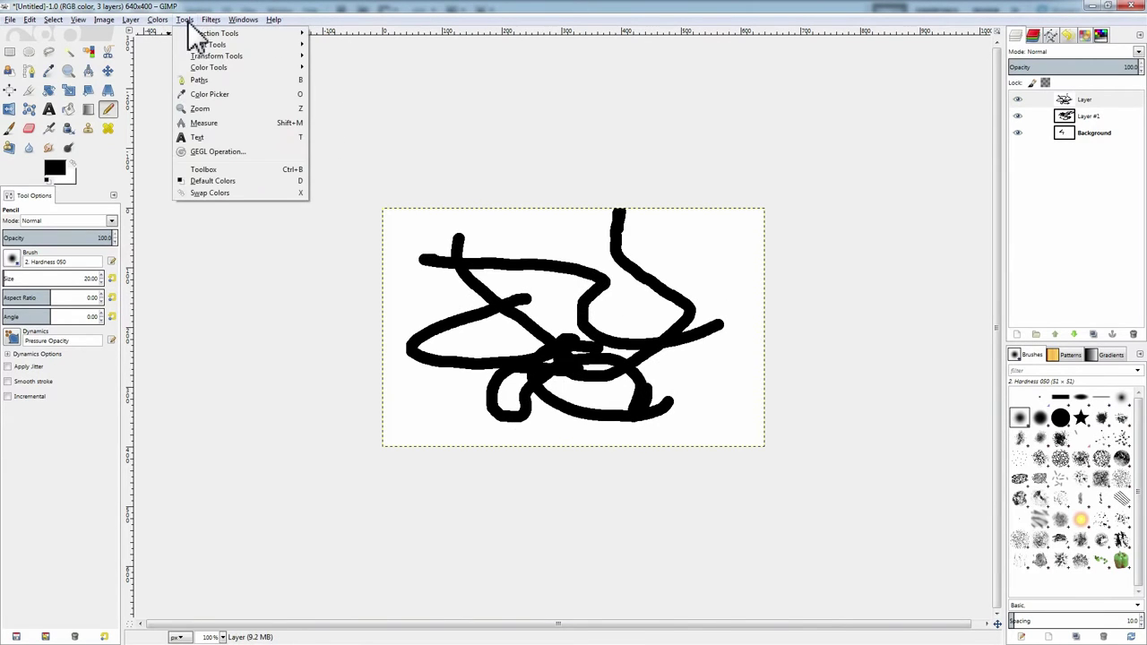
pyautogui.moveTo(209, 26)
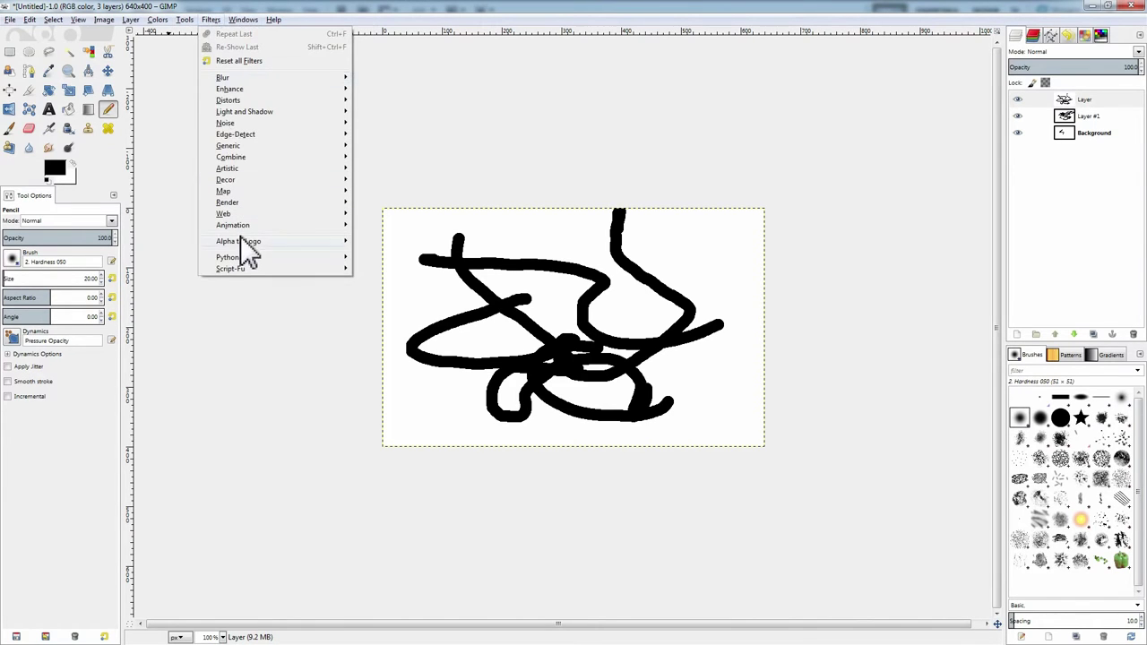
# Open Filters > Animation > Playback, start the layers cycling, and move the preview off the canvas
pyautogui.moveTo(244, 229)
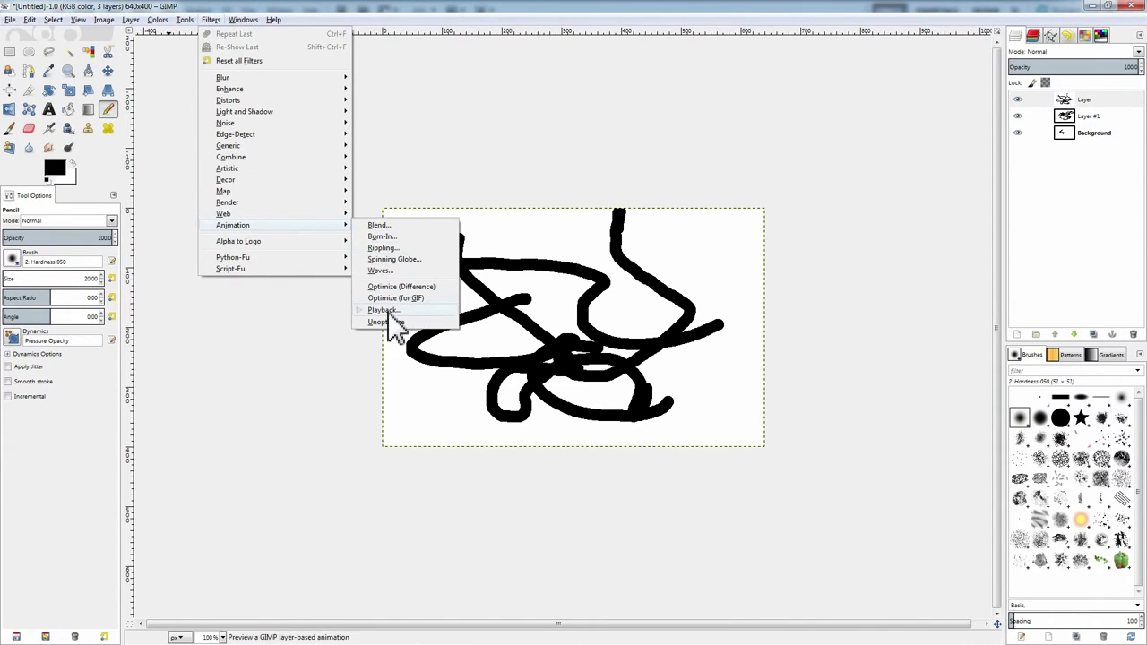
pyautogui.click(402, 337)
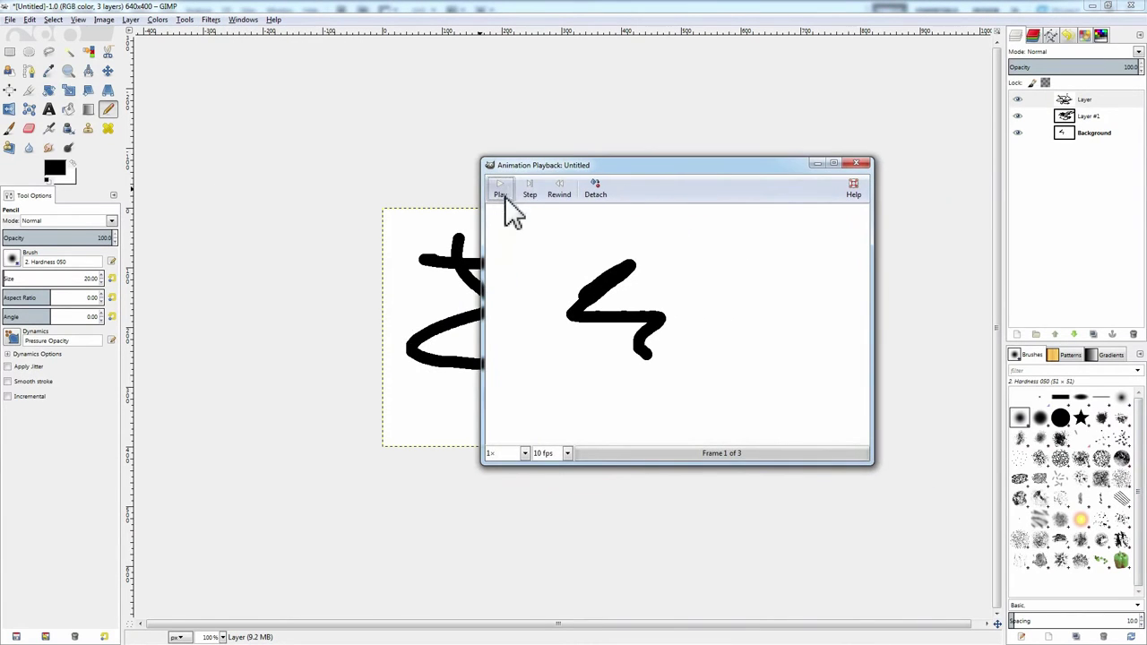
pyautogui.moveTo(592, 454); pyautogui.dragTo(765, 411)
pyautogui.moveTo(599, 163); pyautogui.dragTo(467, 39)
# Try 2× speed and 24 fps, then settle on 1× speed at 10 fps
pyautogui.click(393, 329)
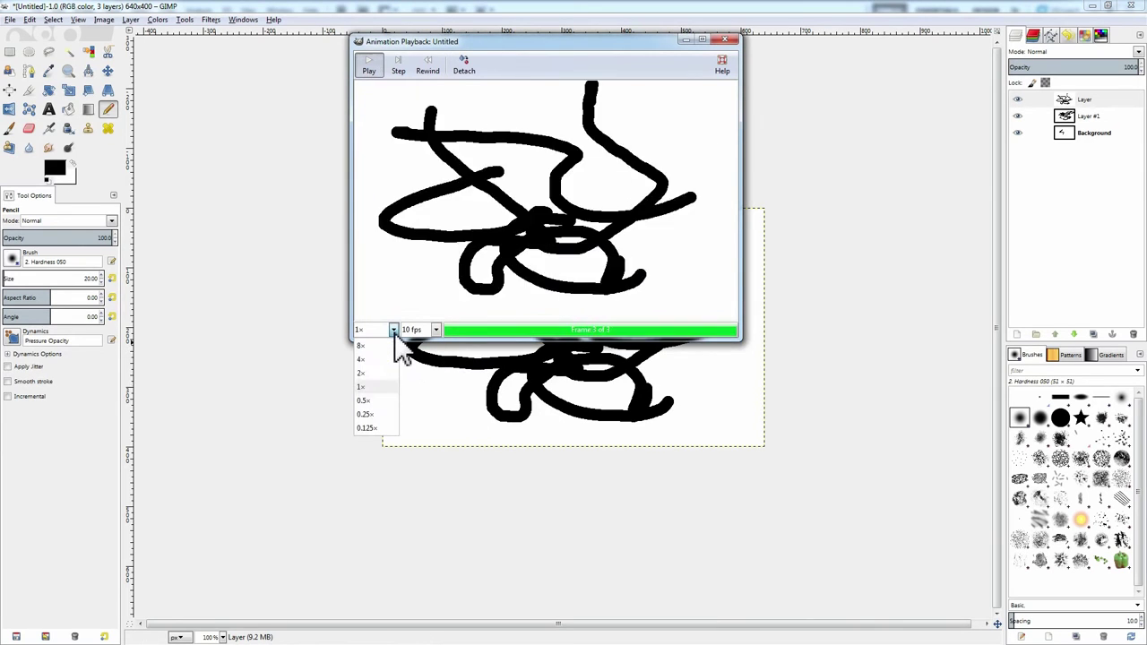
pyautogui.click(354, 403)
pyautogui.click(392, 329)
pyautogui.click(367, 372)
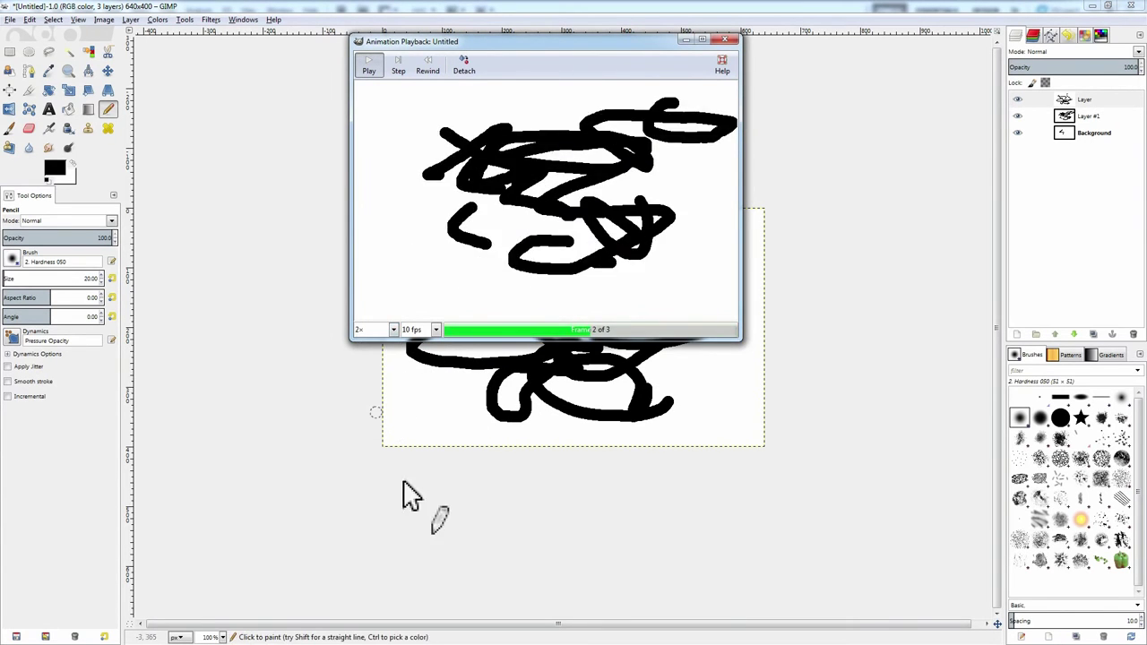
pyautogui.click(393, 329)
pyautogui.click(376, 387)
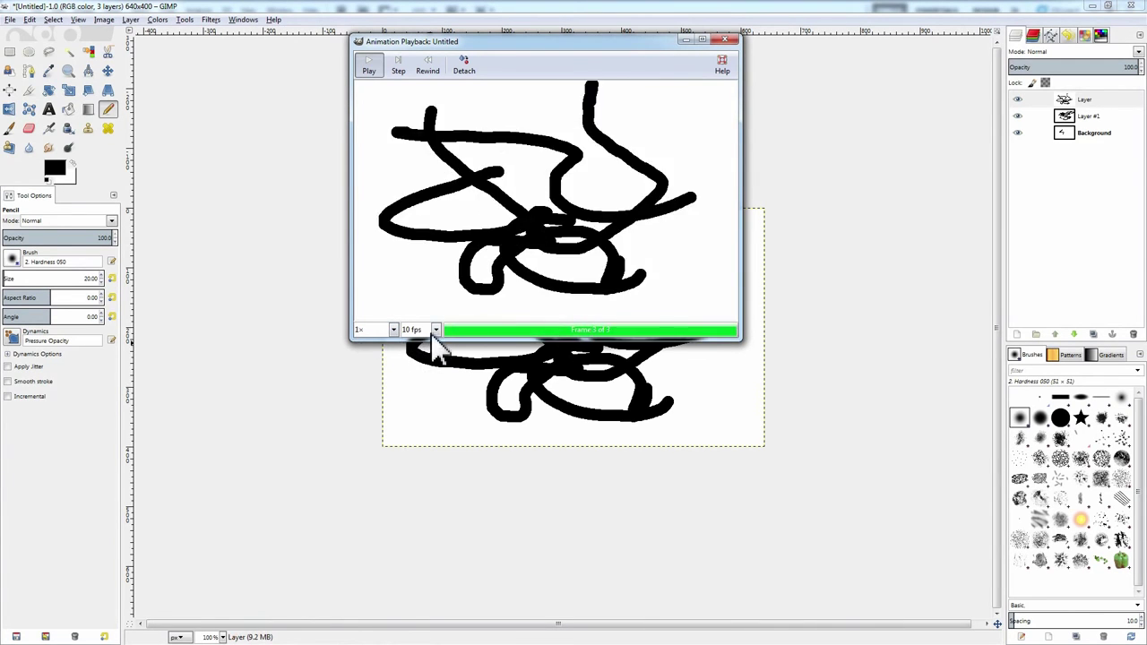
pyautogui.click(435, 328)
pyautogui.click(415, 387)
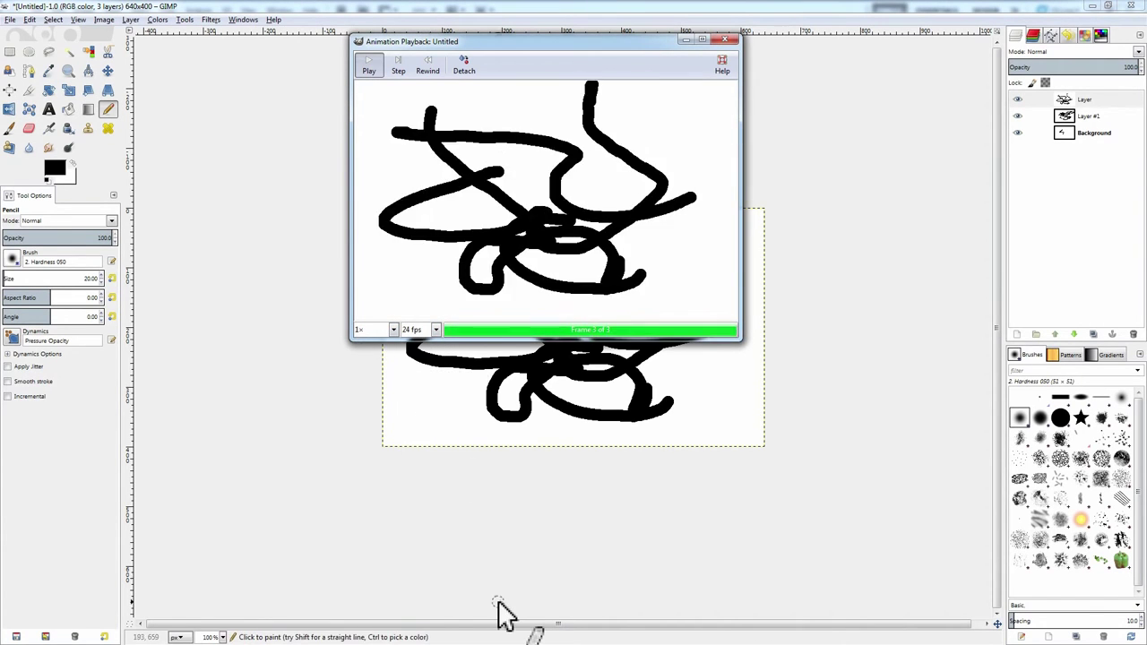
pyautogui.click(435, 330)
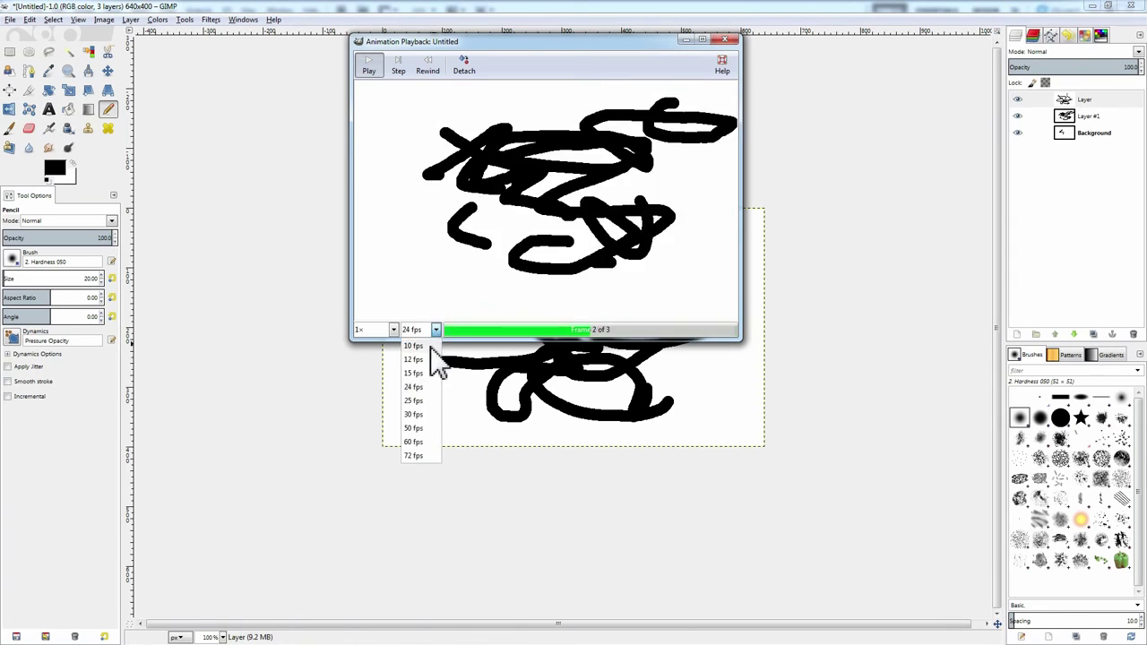
pyautogui.click(436, 389)
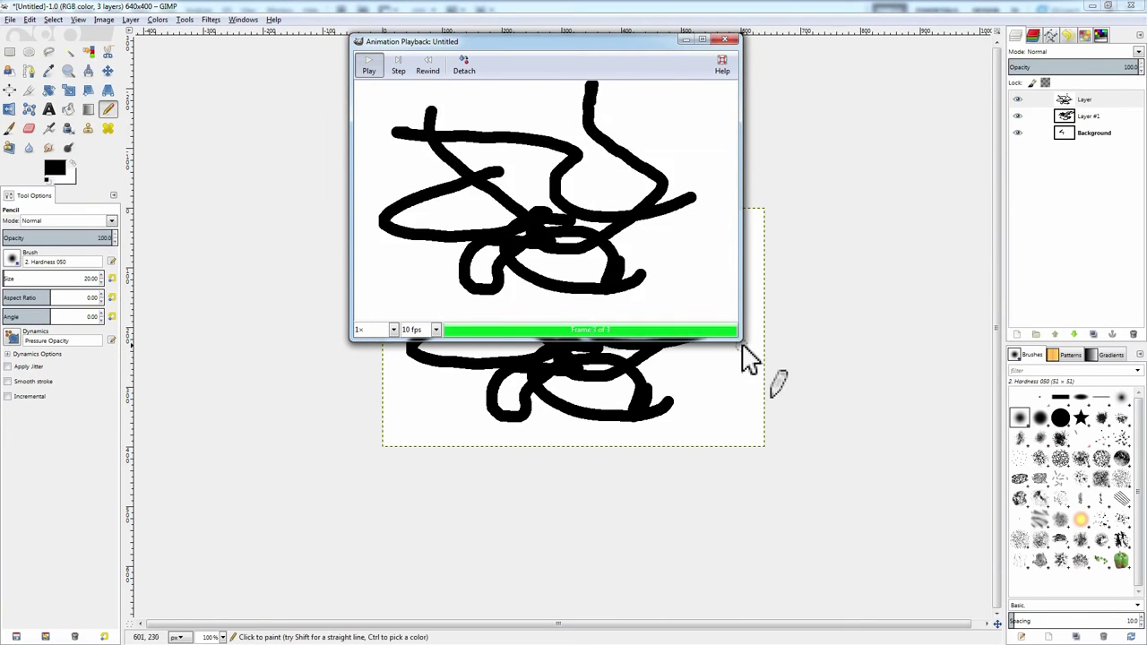
# Enlarge and shrink the Animation Playback window, then close it
pyautogui.moveTo(740, 340); pyautogui.dragTo(996, 546)
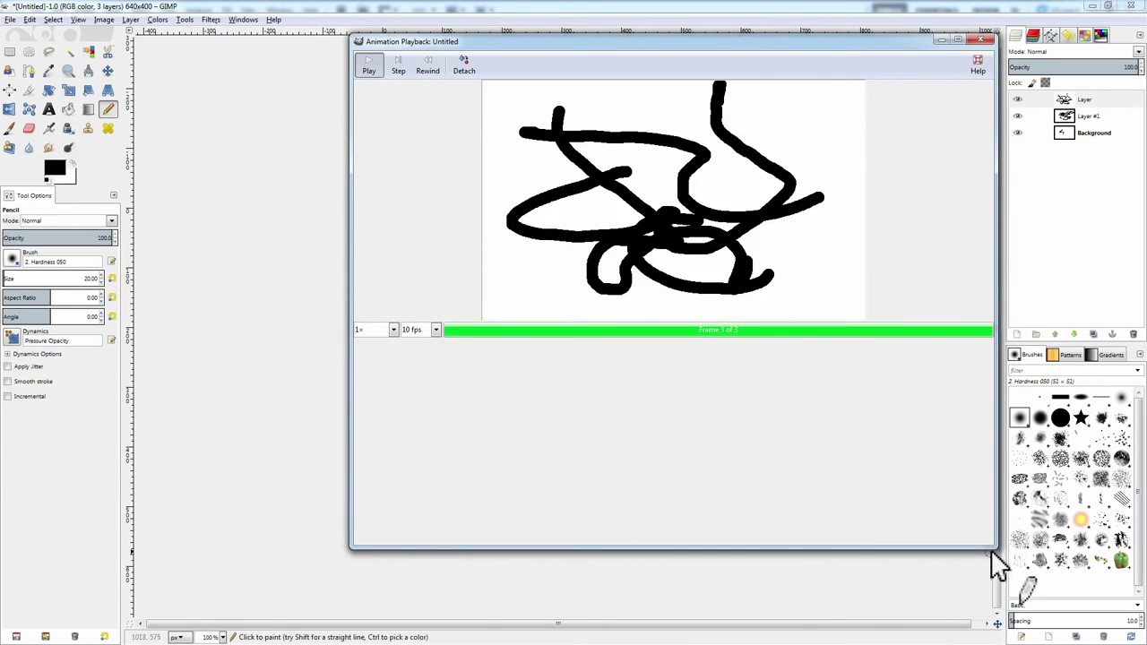
pyautogui.moveTo(991, 544); pyautogui.dragTo(738, 339)
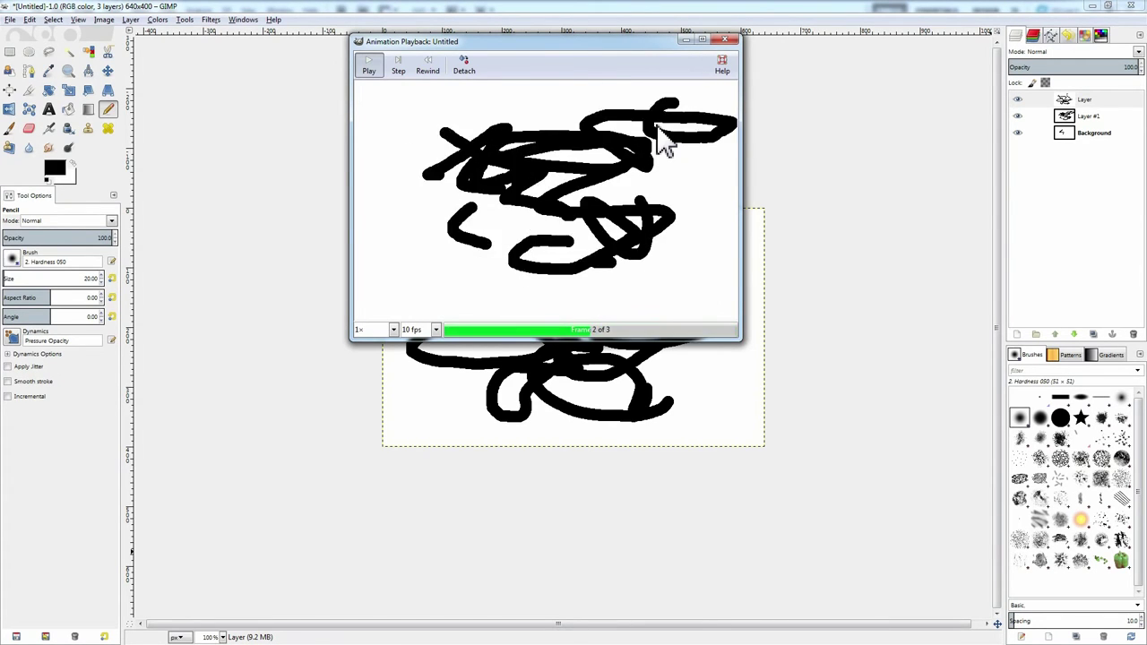
pyautogui.click(727, 39)
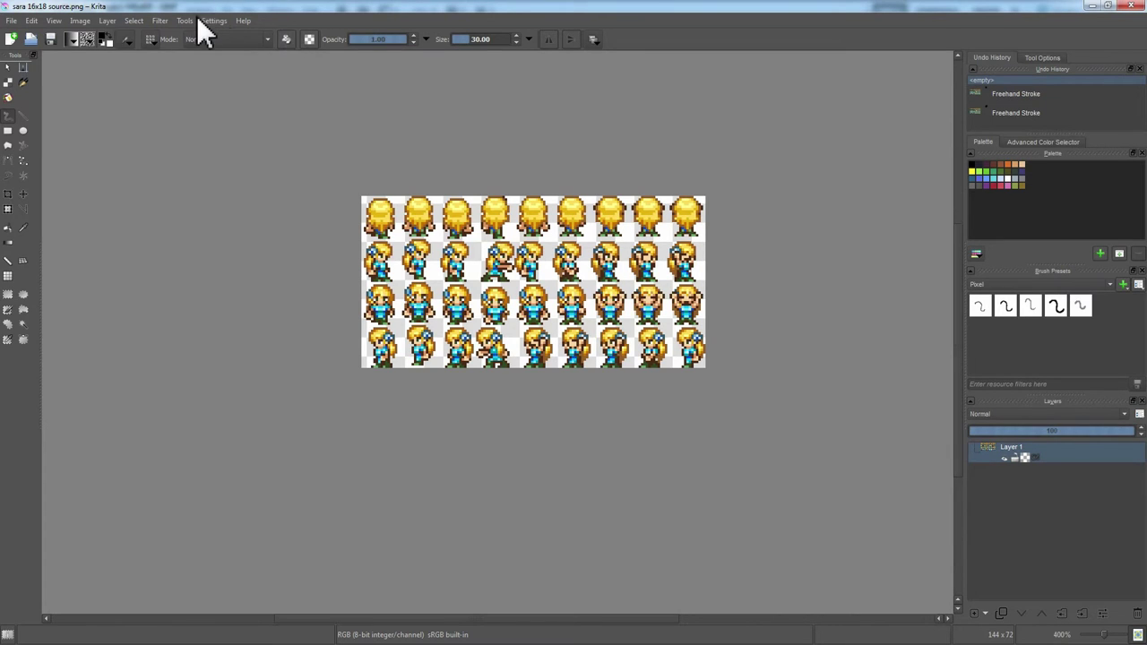
# Try the Krita-50% and Krita-blender themes, then apply Krita-darker
pyautogui.moveTo(206, 25)
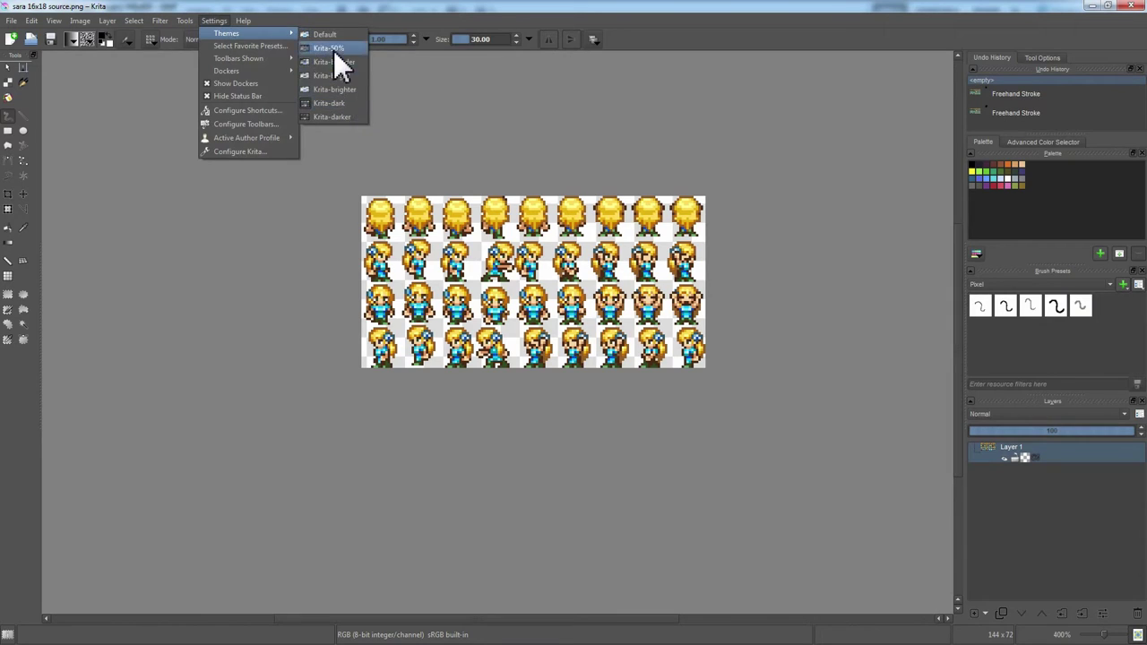
pyautogui.click(334, 110)
pyautogui.click(213, 22)
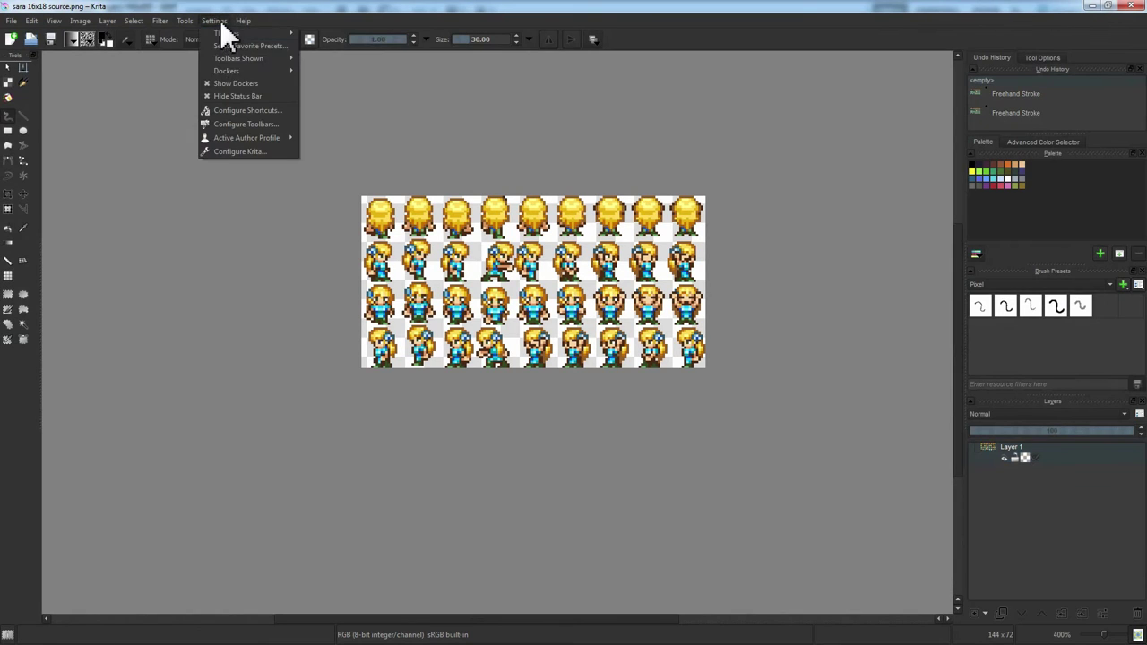
pyautogui.moveTo(227, 31)
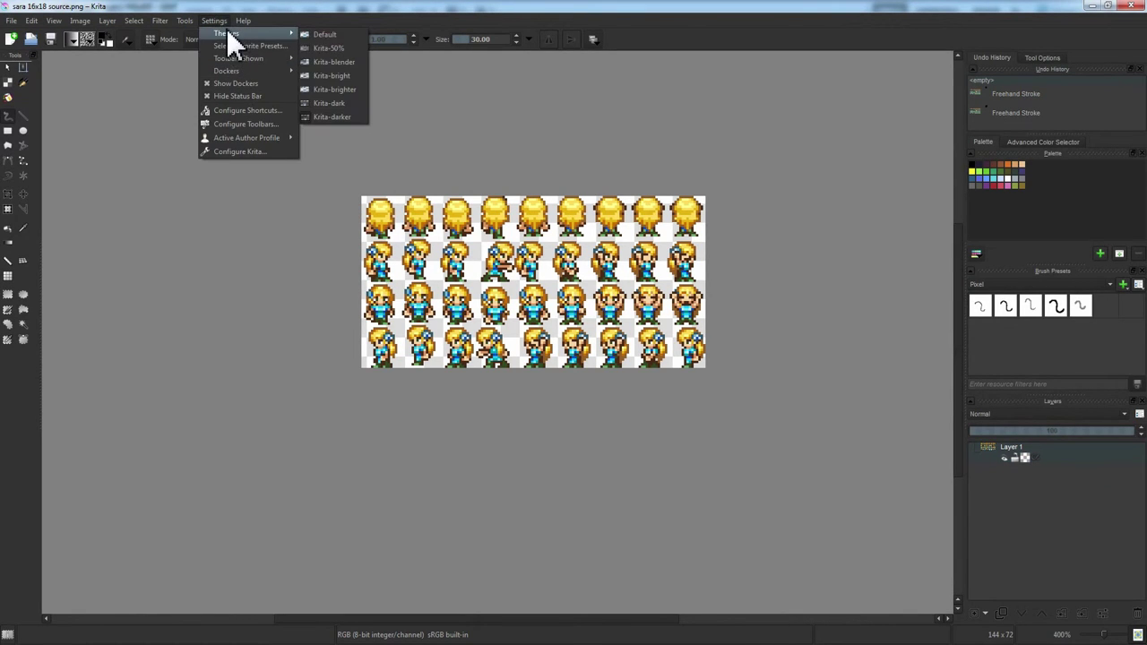
pyautogui.click(303, 58)
pyautogui.click(212, 21)
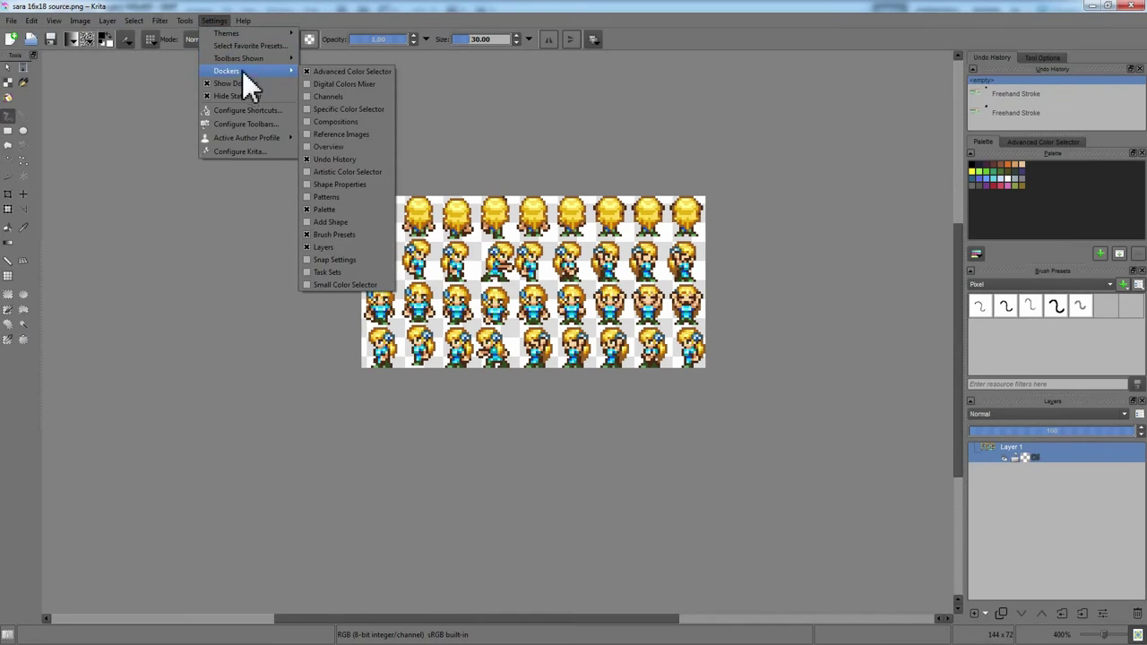
pyautogui.moveTo(243, 21)
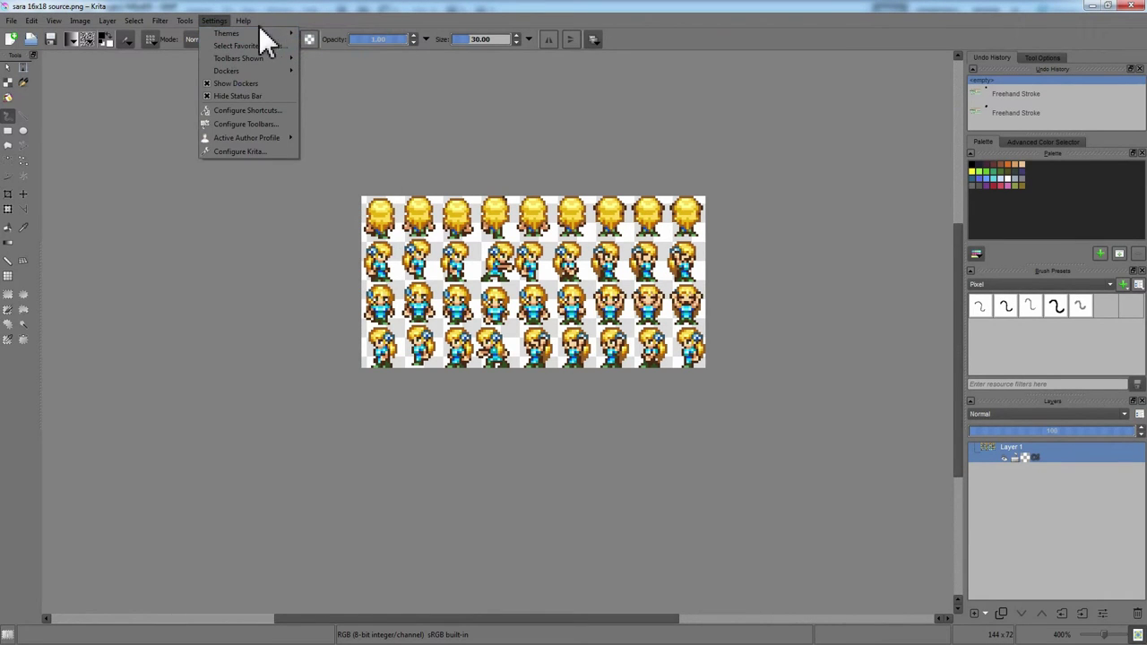
pyautogui.click(334, 117)
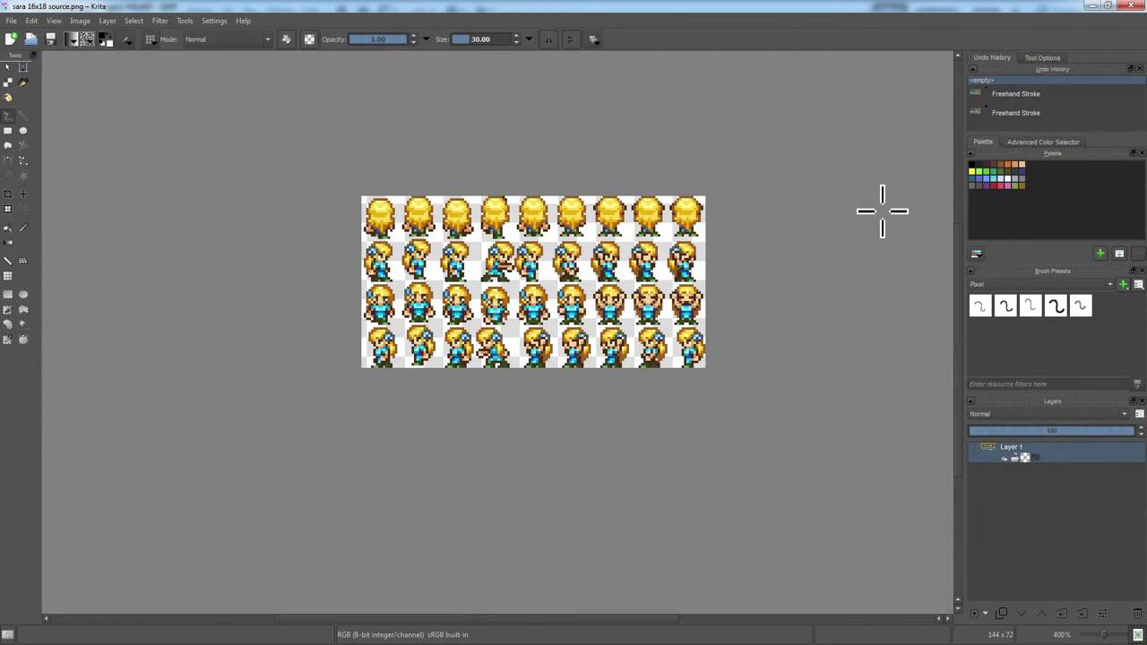
# Zoom in and out on the sara sprite sheet and roll back the earlier test strokes in Undo History
pyautogui.scroll(1, 657, 291)
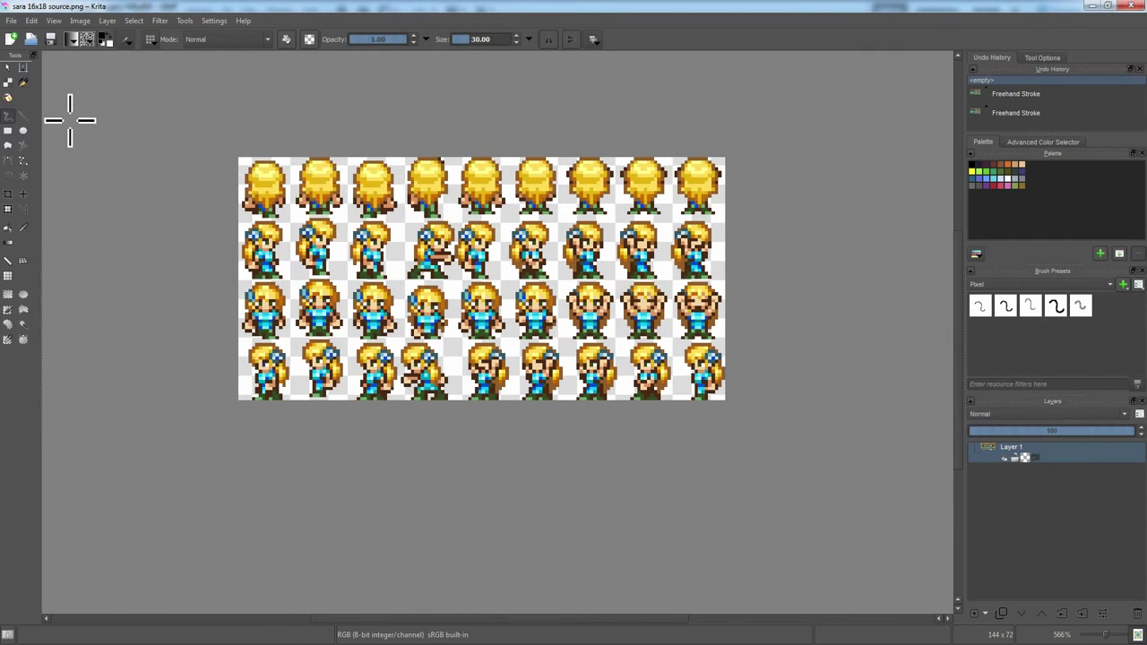
pyautogui.scroll(-1, 312, 236)
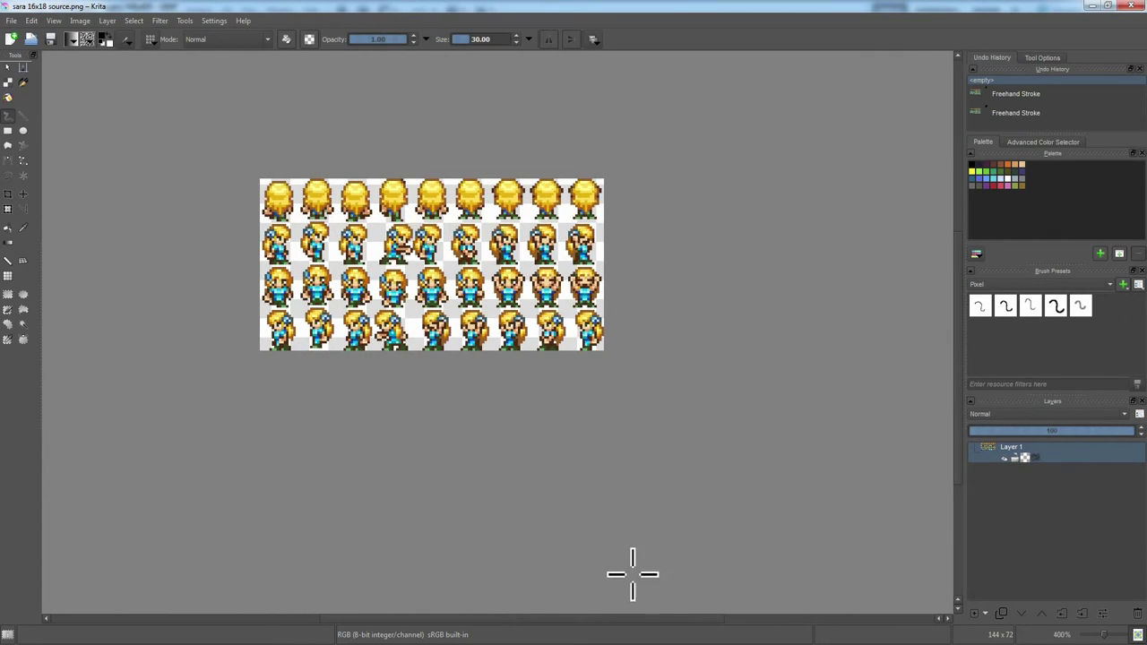
pyautogui.moveTo(523, 619); pyautogui.dragTo(477, 619)
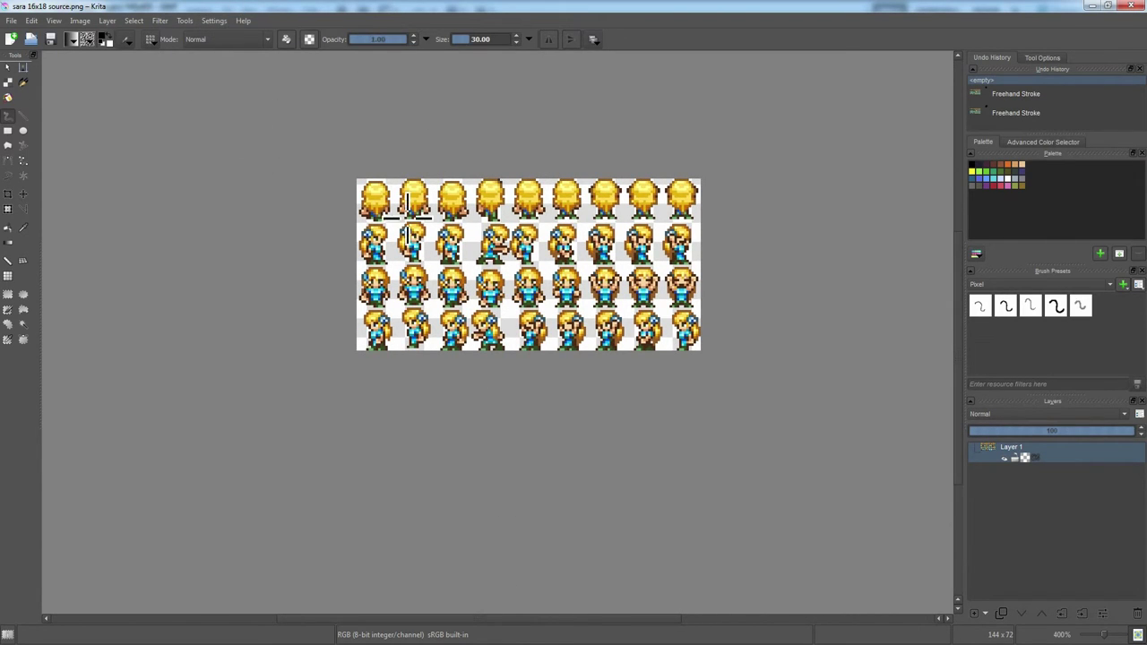
pyautogui.scroll(1, 574, 322)
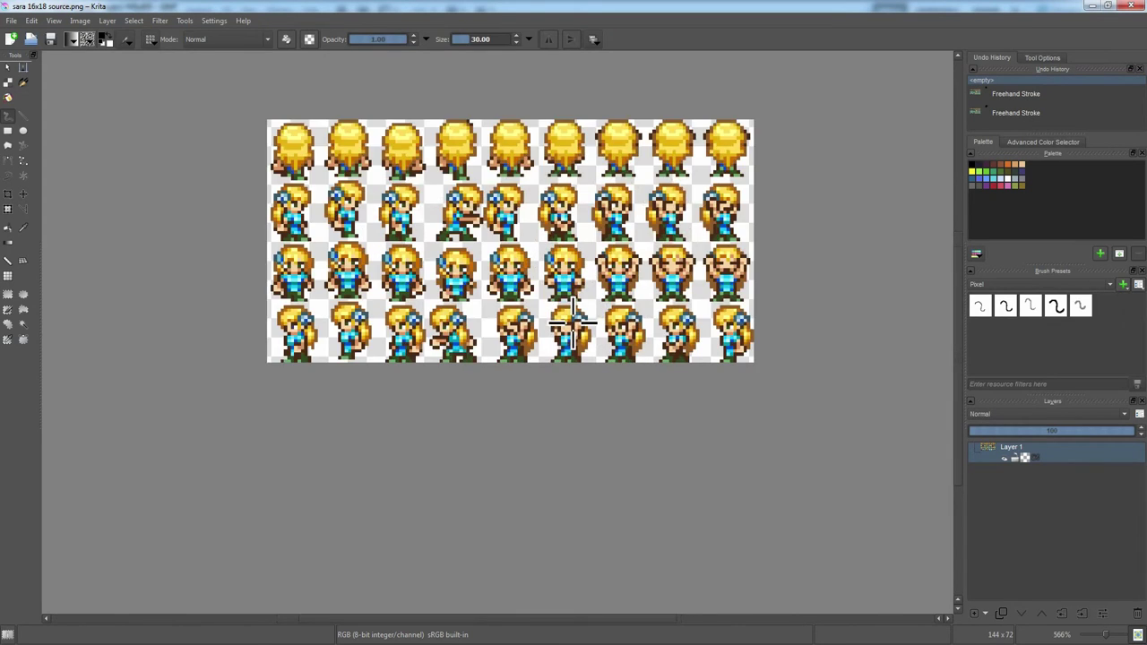
pyautogui.scroll(-1, 573, 323)
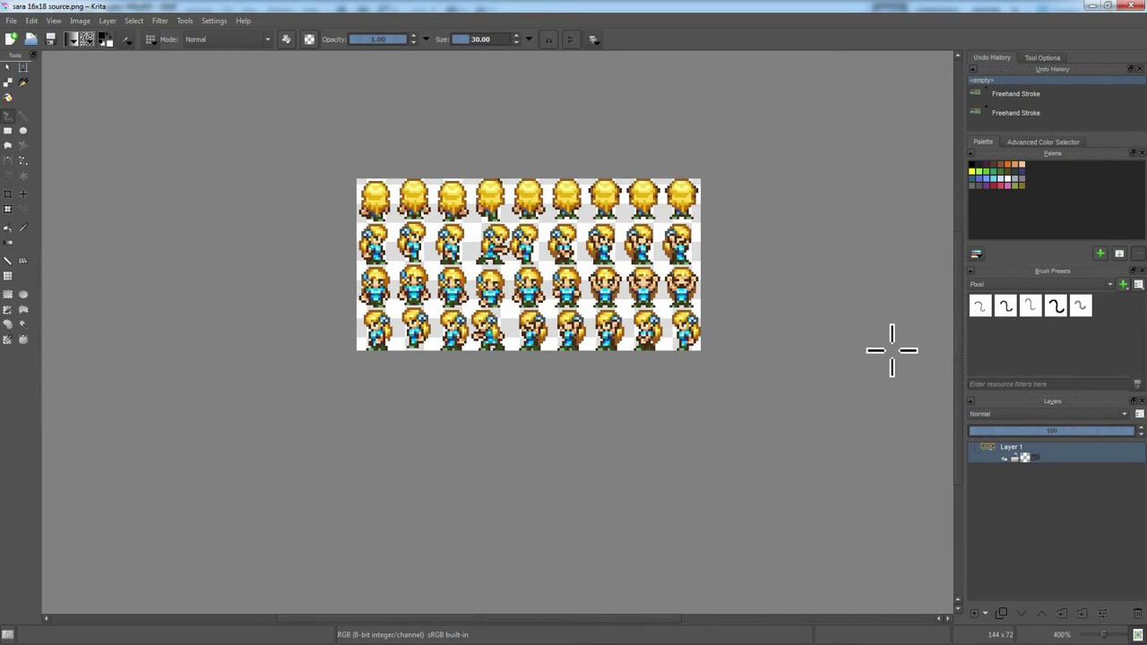
pyautogui.moveTo(957, 366); pyautogui.dragTo(958, 350)
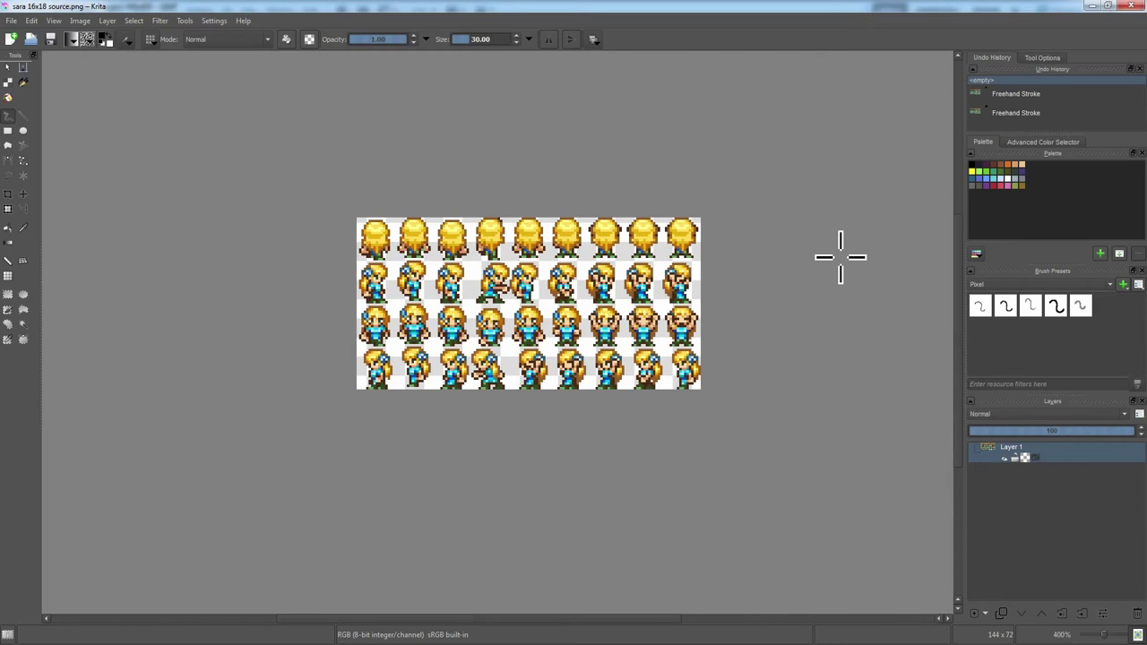
# Make one test mark on the sprite sheet, then browse and close the workspace presets list
pyautogui.click(827, 349)
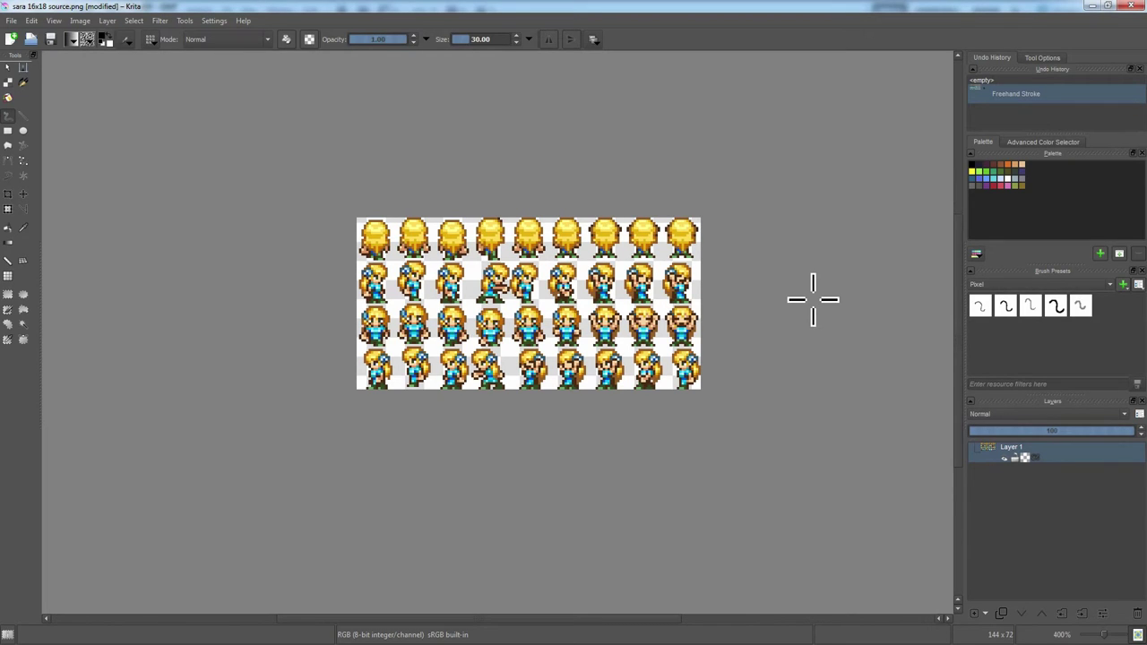
pyautogui.click(595, 42)
pyautogui.click(596, 45)
pyautogui.click(596, 45)
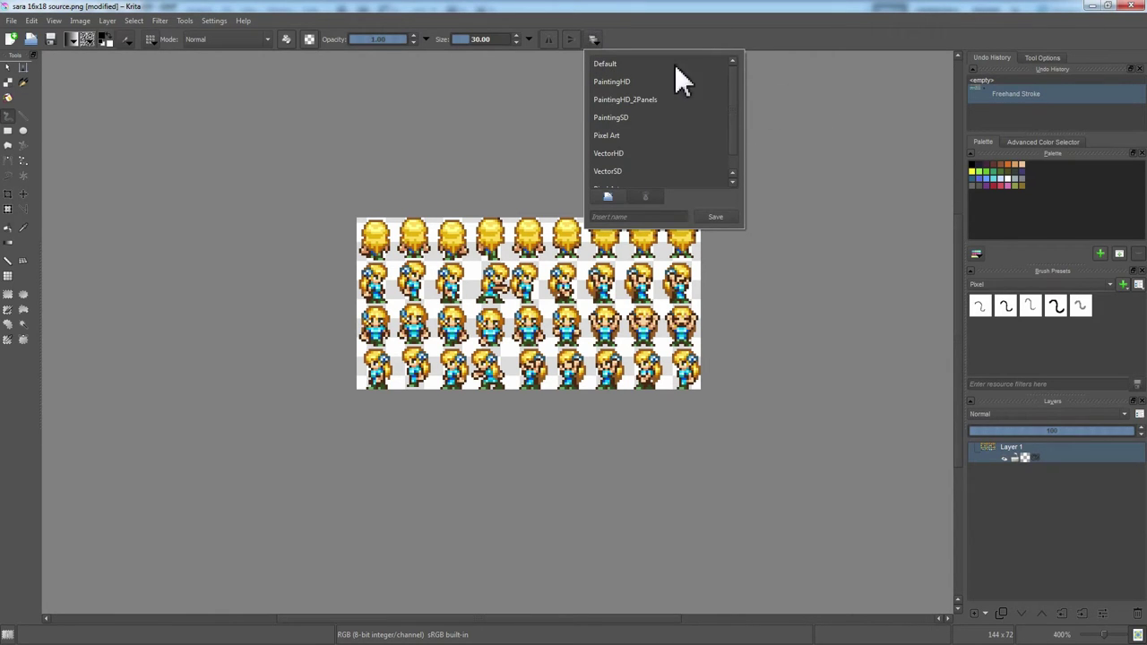
pyautogui.click(787, 18)
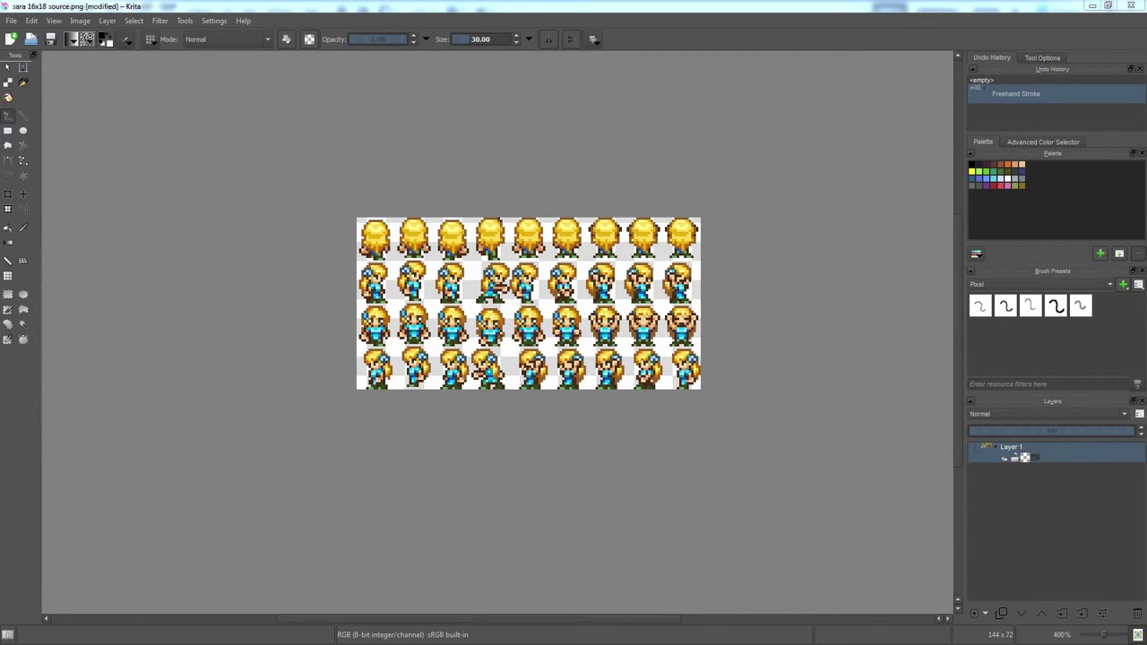
# Switch to Pixeditor and flip repeatedly between frames 0 and 1 of the imported tileset
pyautogui.hotkey('alt', 'Tab')
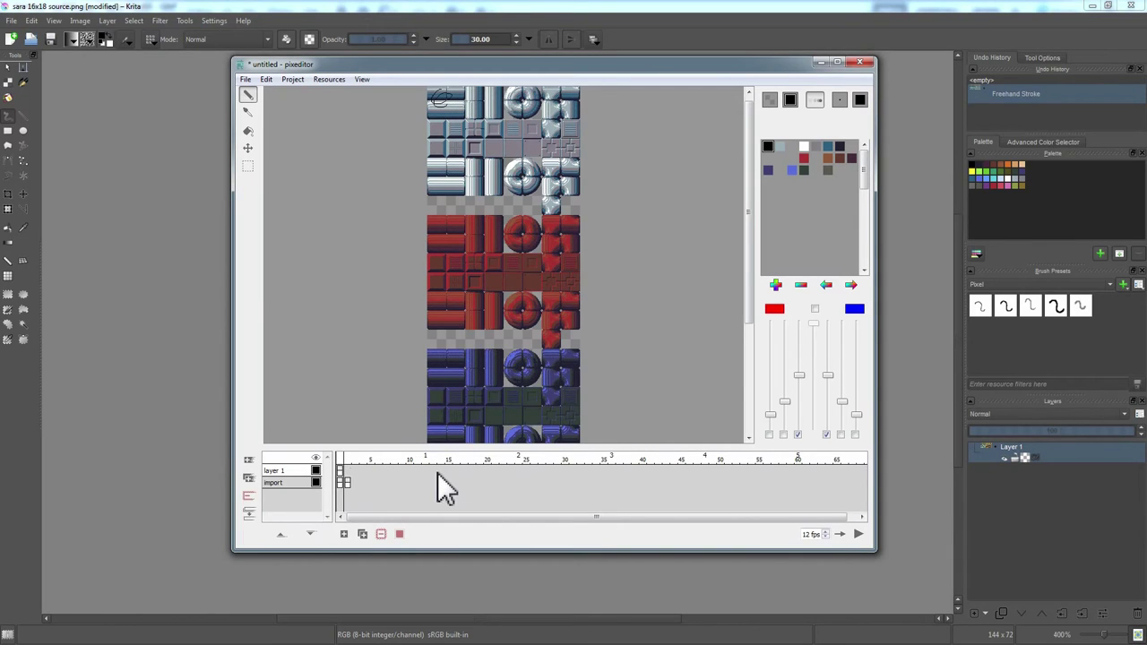
pyautogui.click(347, 481)
pyautogui.click(341, 481)
pyautogui.click(347, 481)
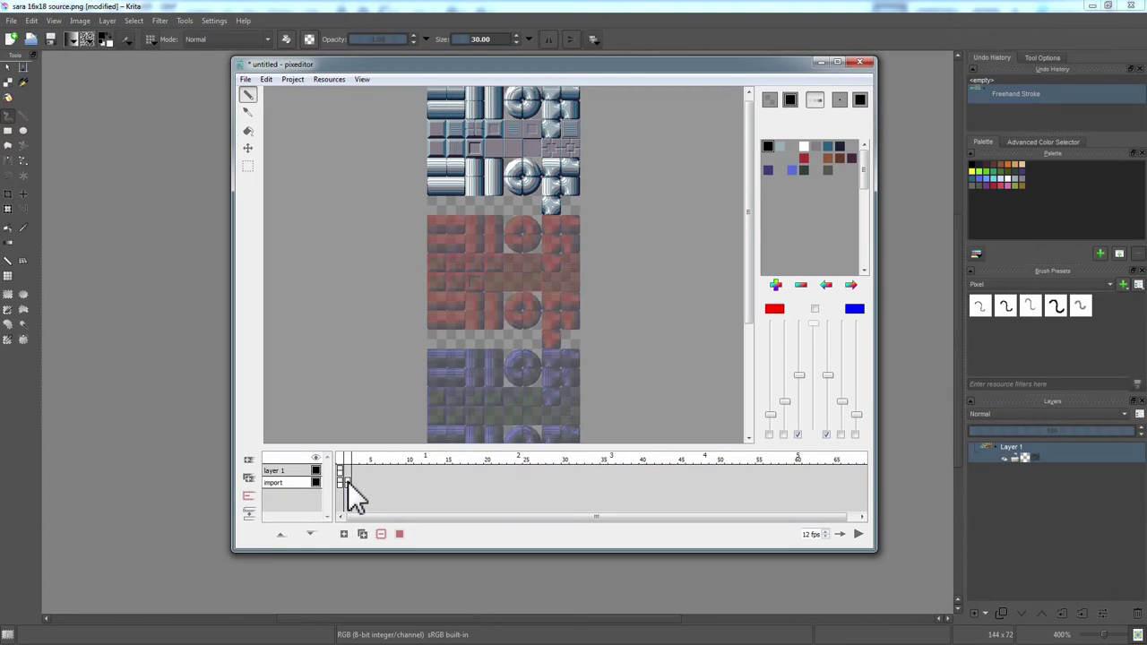
pyautogui.click(341, 483)
pyautogui.click(346, 484)
pyautogui.click(341, 484)
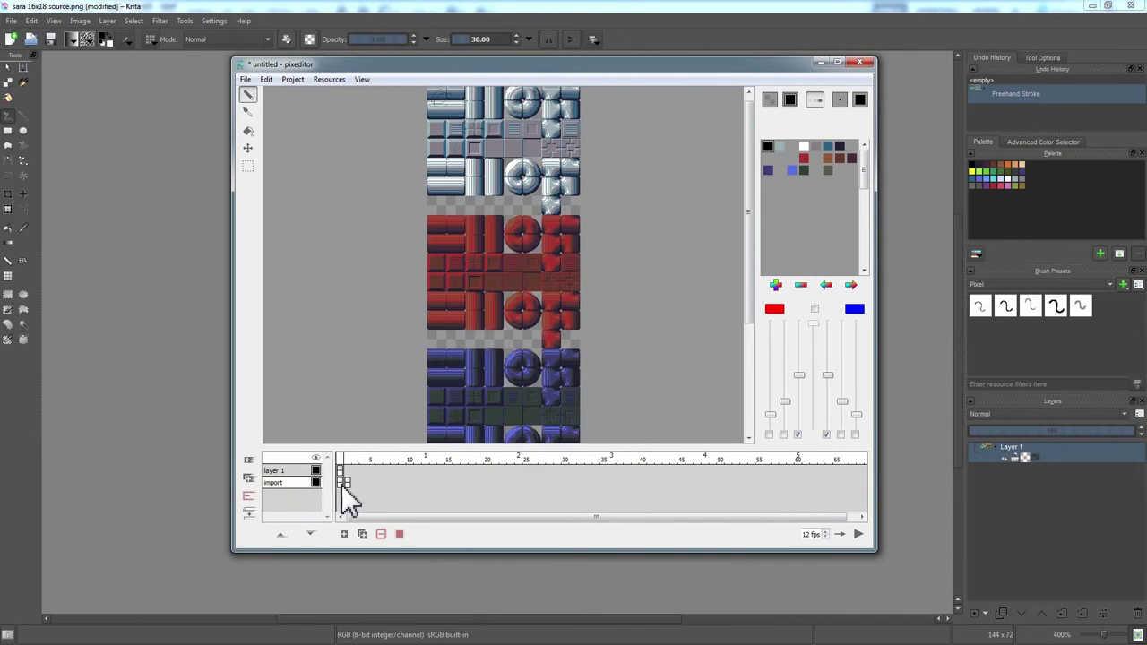
# Delete the tile import layer and draw zigzags on the first two animation frames
pyautogui.click(249, 496)
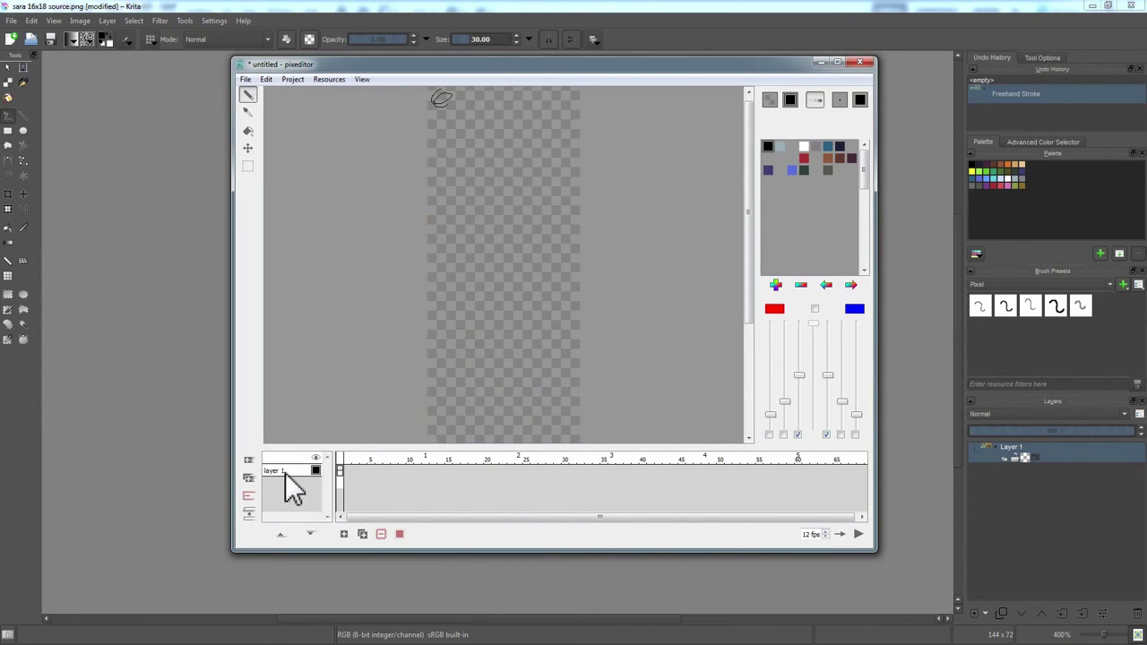
pyautogui.scroll(1, 493, 288)
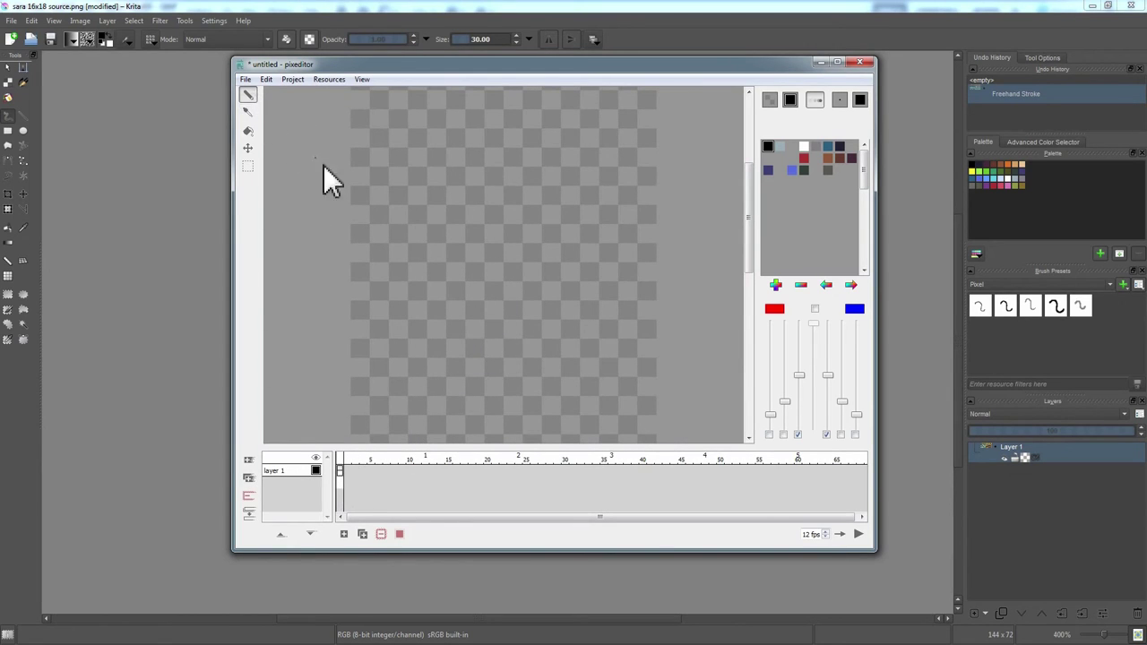
pyautogui.moveTo(412, 143)
pyautogui.mouseDown()
pyautogui.moveTo(414, 212)
pyautogui.moveTo(525, 338)
pyautogui.mouseUp()
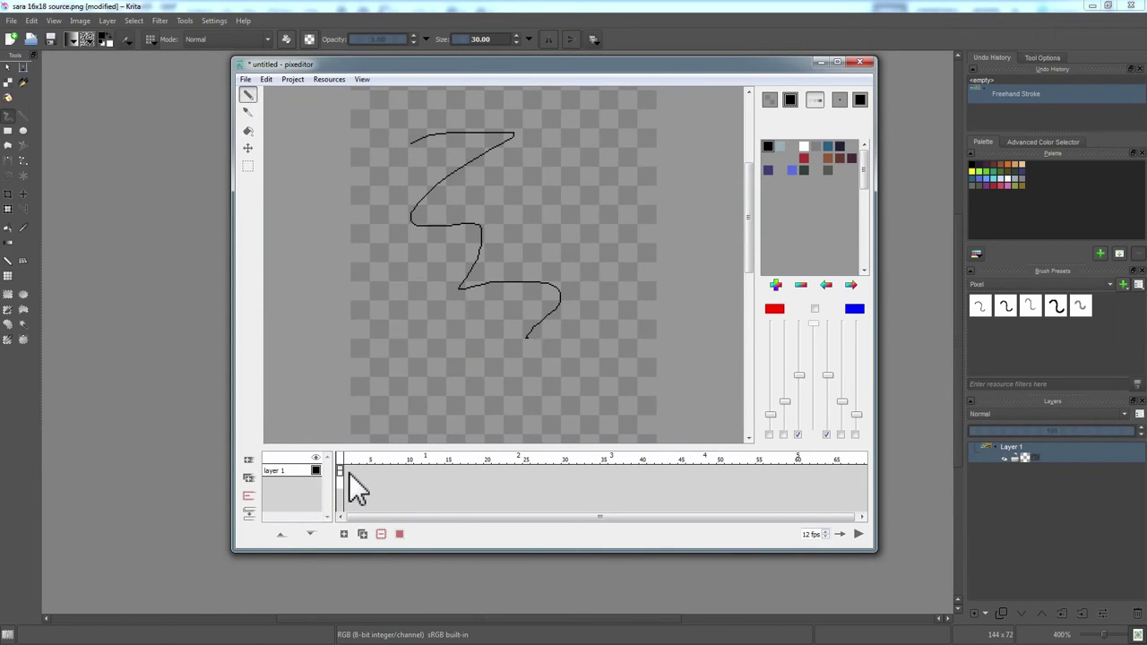
pyautogui.click(364, 534)
pyautogui.click(343, 534)
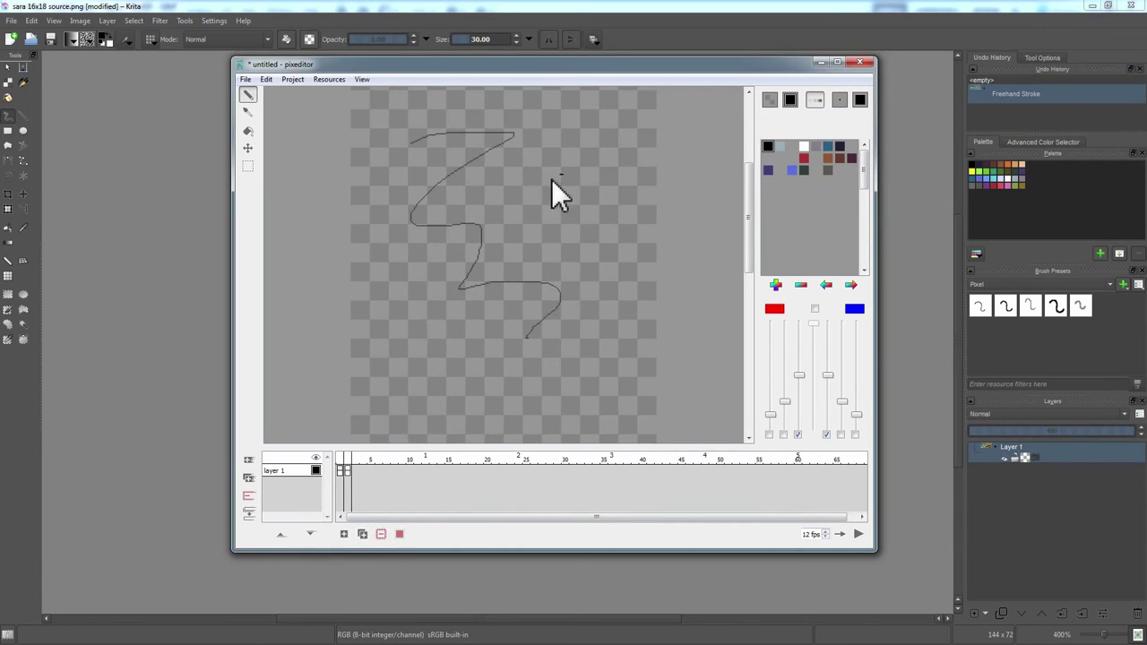
pyautogui.moveTo(551, 179)
pyautogui.mouseDown()
pyautogui.moveTo(550, 235)
pyautogui.moveTo(503, 354)
pyautogui.moveTo(457, 430)
pyautogui.mouseUp()
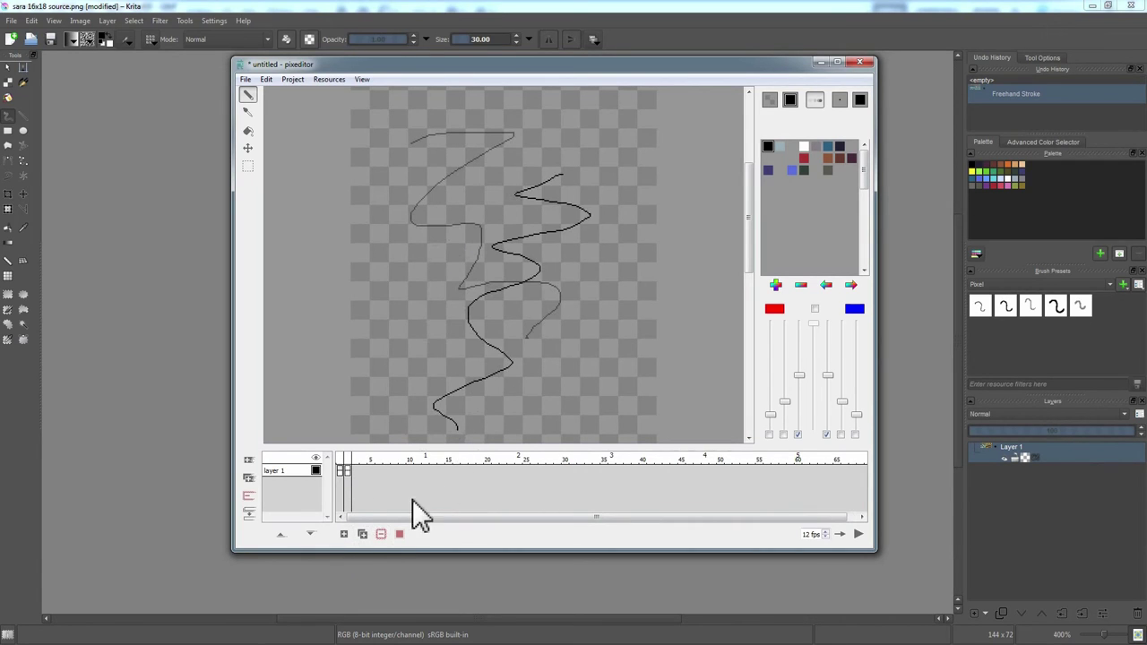
# Add third and fourth frames with their own zigzags, then toggle onion skinning off and back on
pyautogui.click(344, 534)
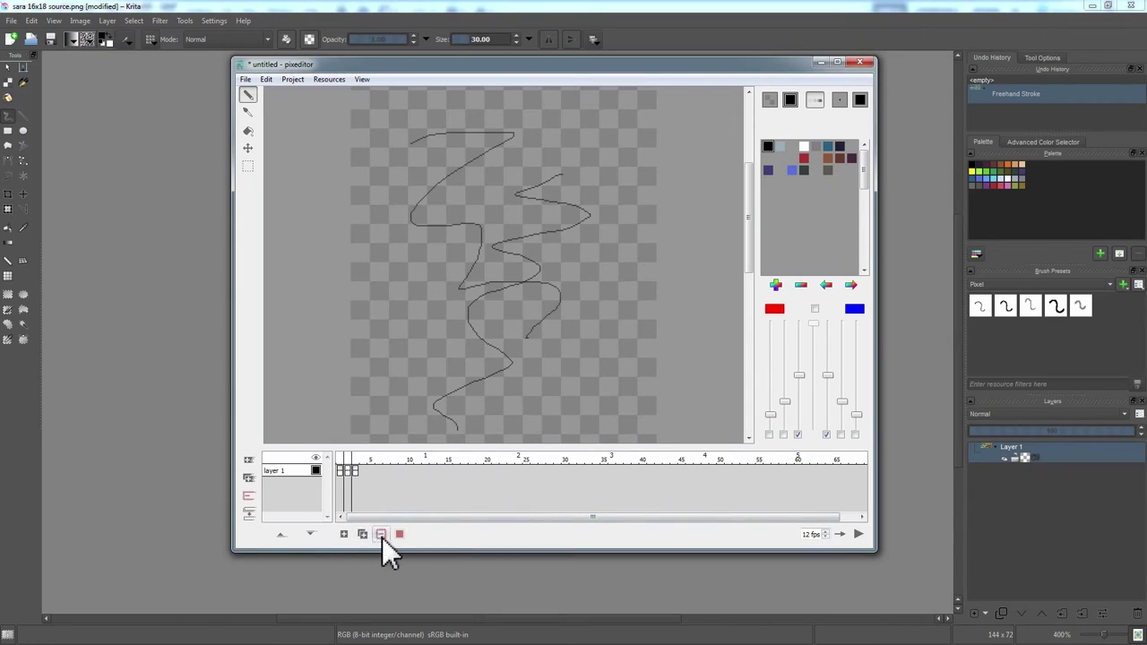
pyautogui.click(380, 534)
pyautogui.click(344, 534)
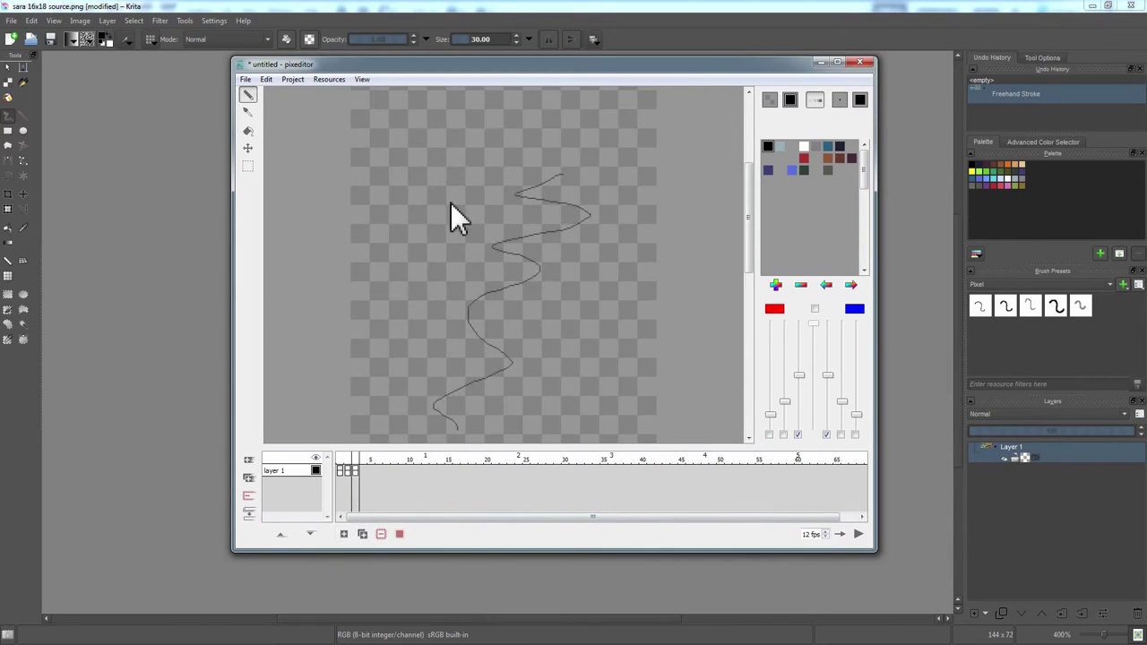
pyautogui.moveTo(451, 163)
pyautogui.mouseDown()
pyautogui.moveTo(459, 273)
pyautogui.moveTo(594, 355)
pyautogui.mouseUp()
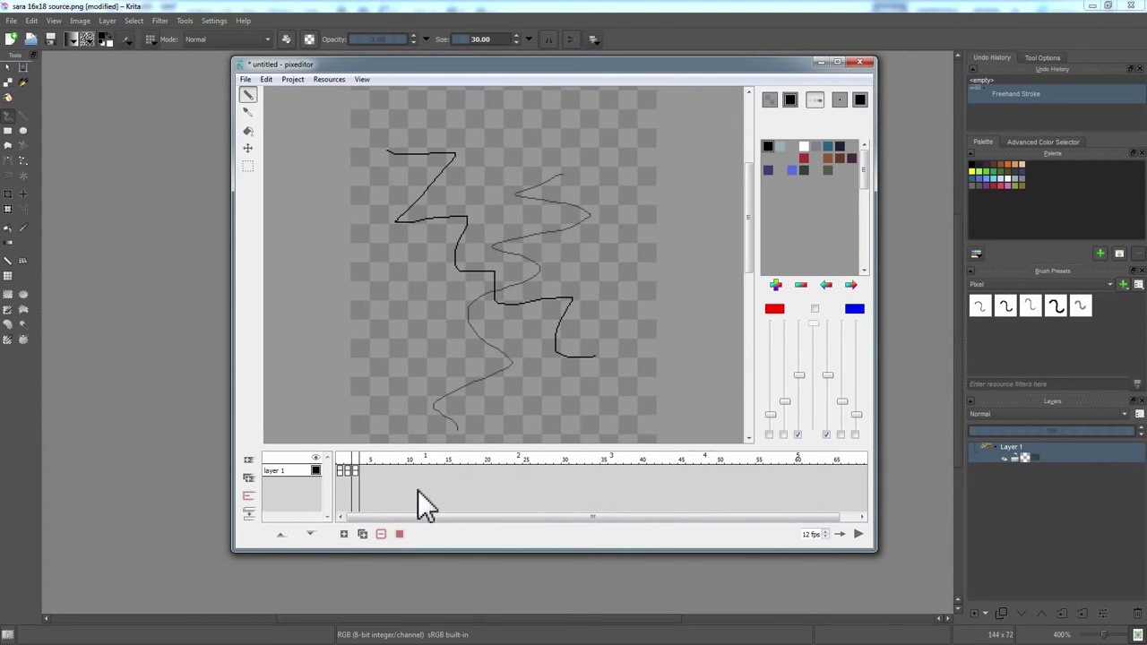
pyautogui.click(345, 534)
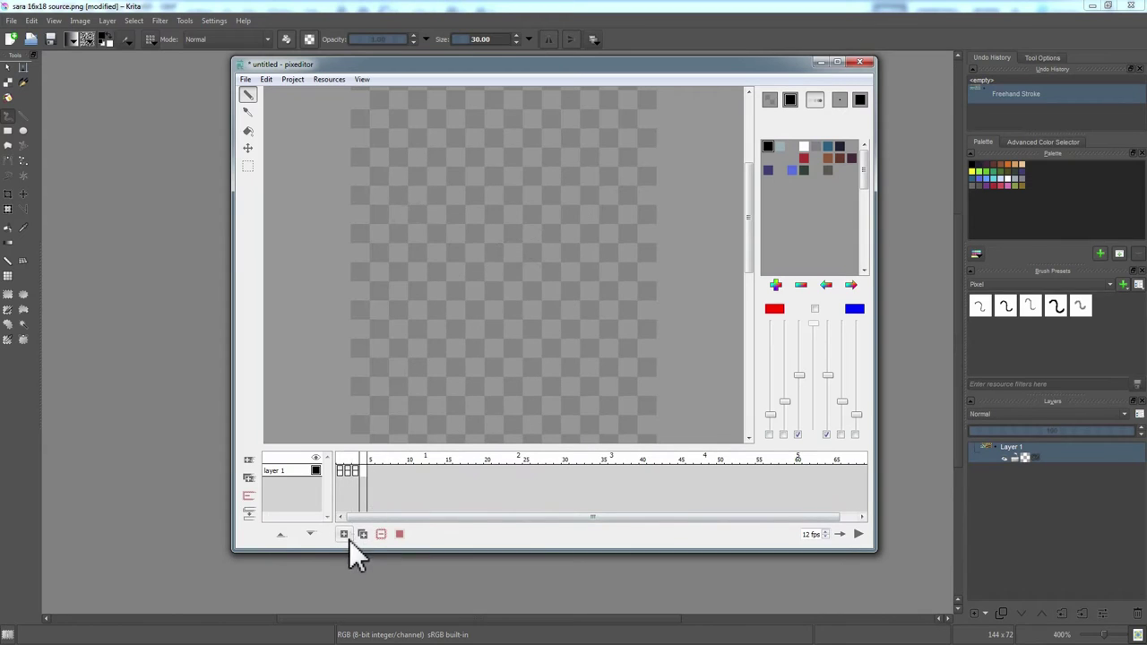
pyautogui.moveTo(563, 123); pyautogui.dragTo(479, 274)
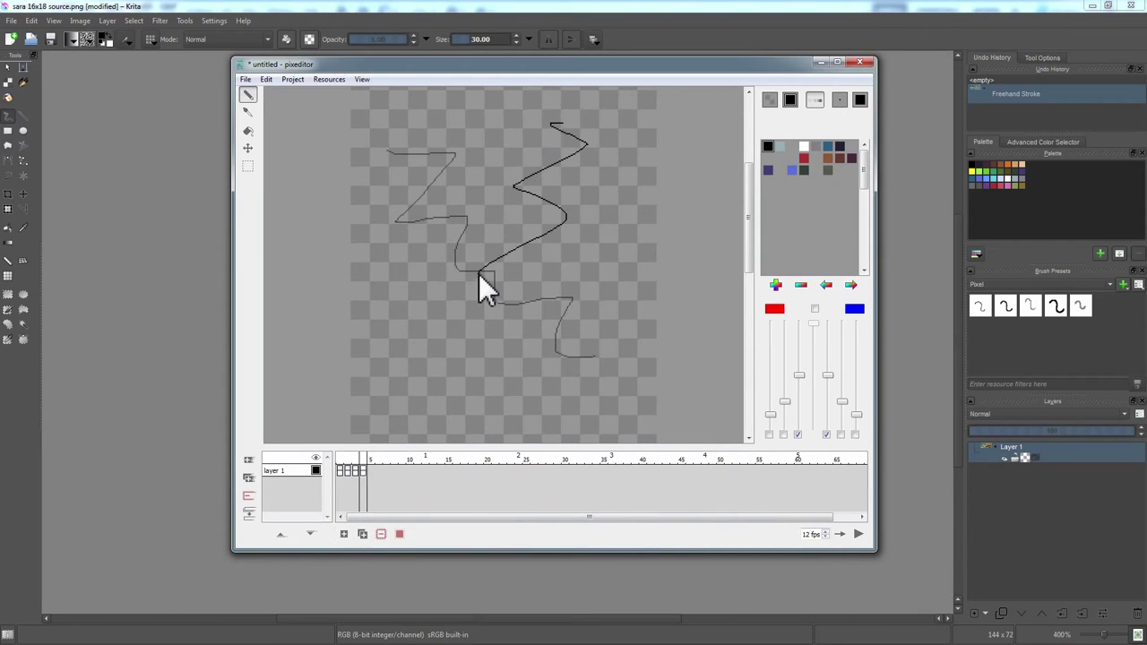
pyautogui.click(816, 99)
pyautogui.click(817, 100)
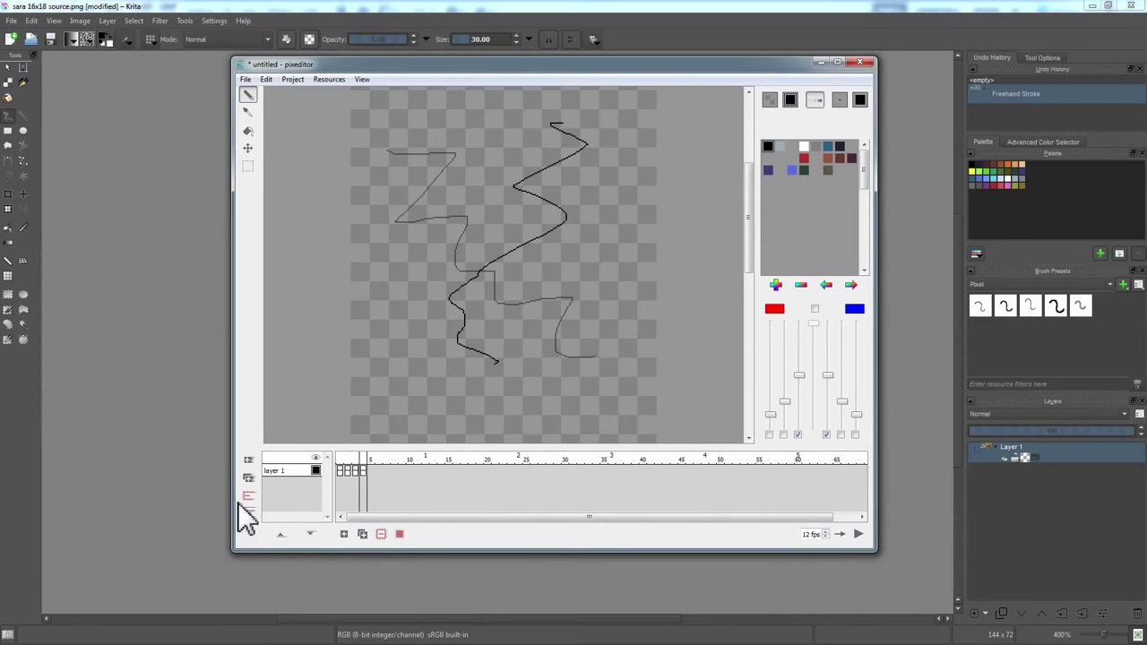
# Tint neighbouring frames red and blue, scrub the zigzag frames, and stretch them toward frame 10
pyautogui.moveTo(356, 471)
pyautogui.mouseDown()
pyautogui.moveTo(341, 472)
pyautogui.moveTo(369, 473)
pyautogui.moveTo(341, 475)
pyautogui.moveTo(358, 473)
pyautogui.mouseUp()
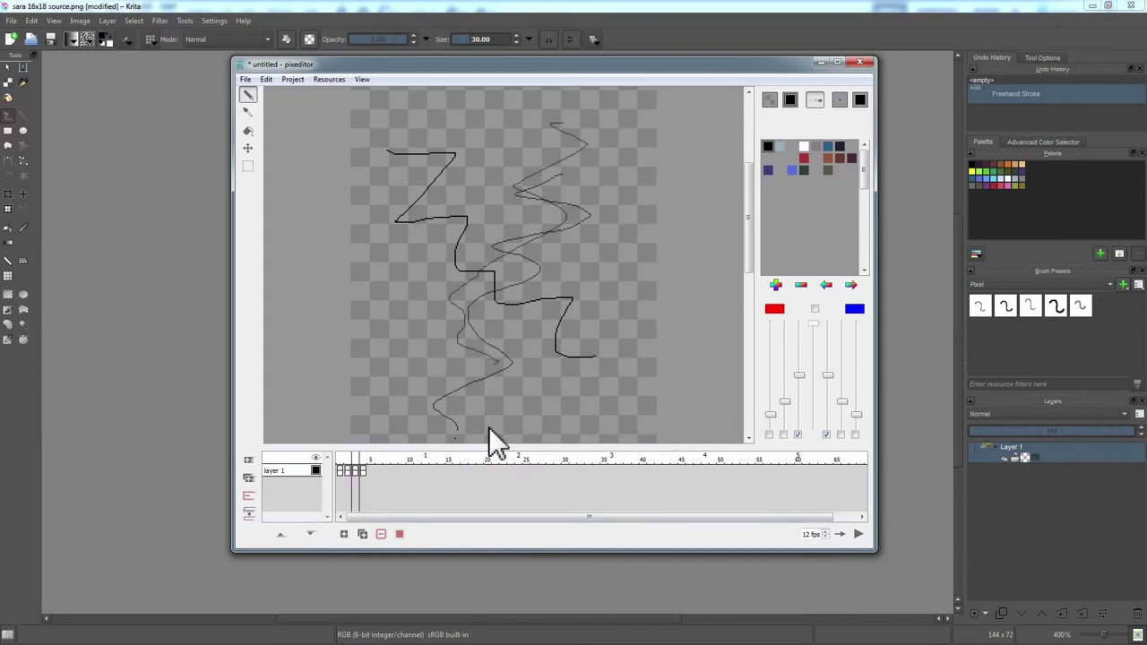
pyautogui.click(814, 309)
pyautogui.moveTo(343, 478); pyautogui.dragTo(354, 475)
pyautogui.click(363, 475)
pyautogui.click(346, 474)
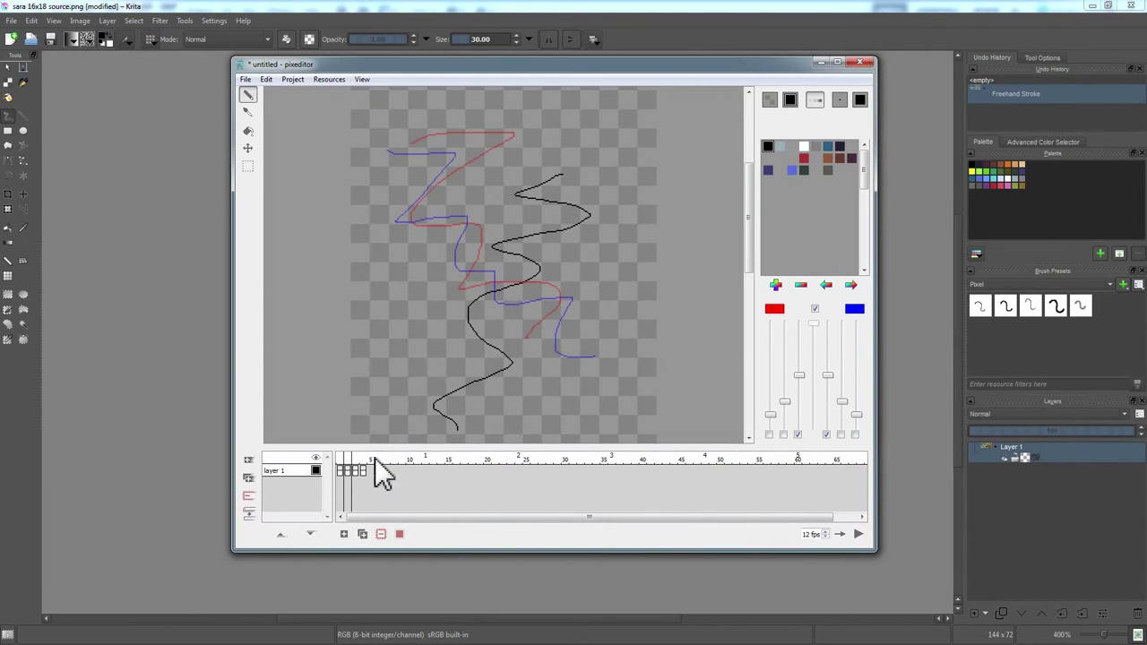
pyautogui.moveTo(375, 458); pyautogui.dragTo(349, 475)
pyautogui.moveTo(347, 474); pyautogui.dragTo(414, 478)
# Play the zigzag animation, then stop playback
pyautogui.click(858, 534)
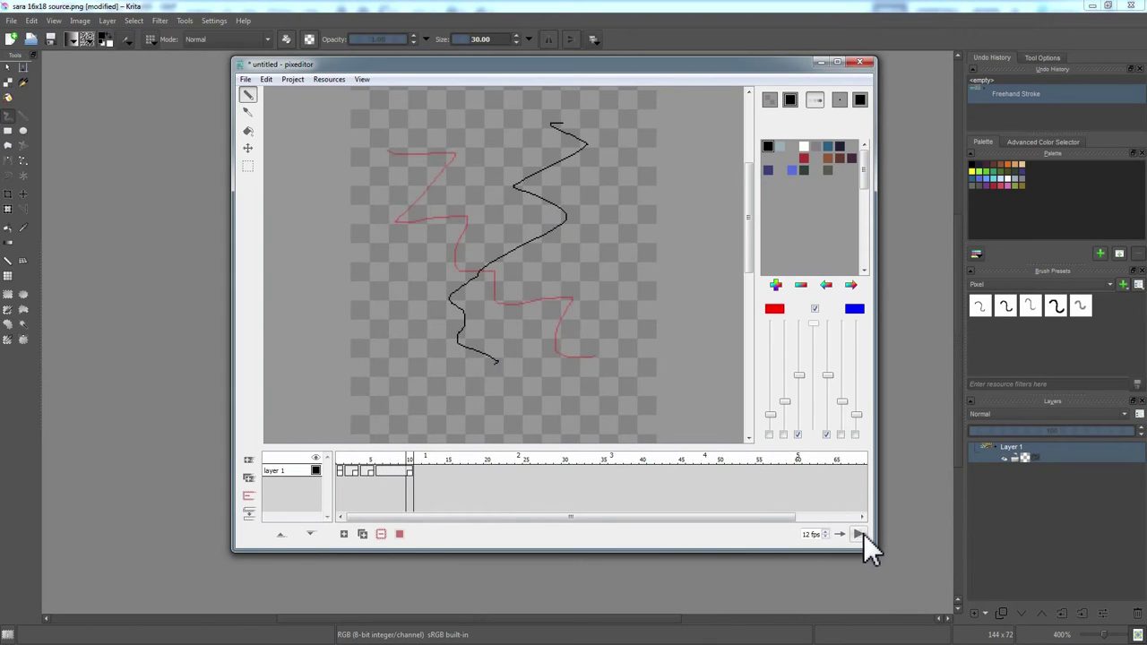
pyautogui.click(860, 534)
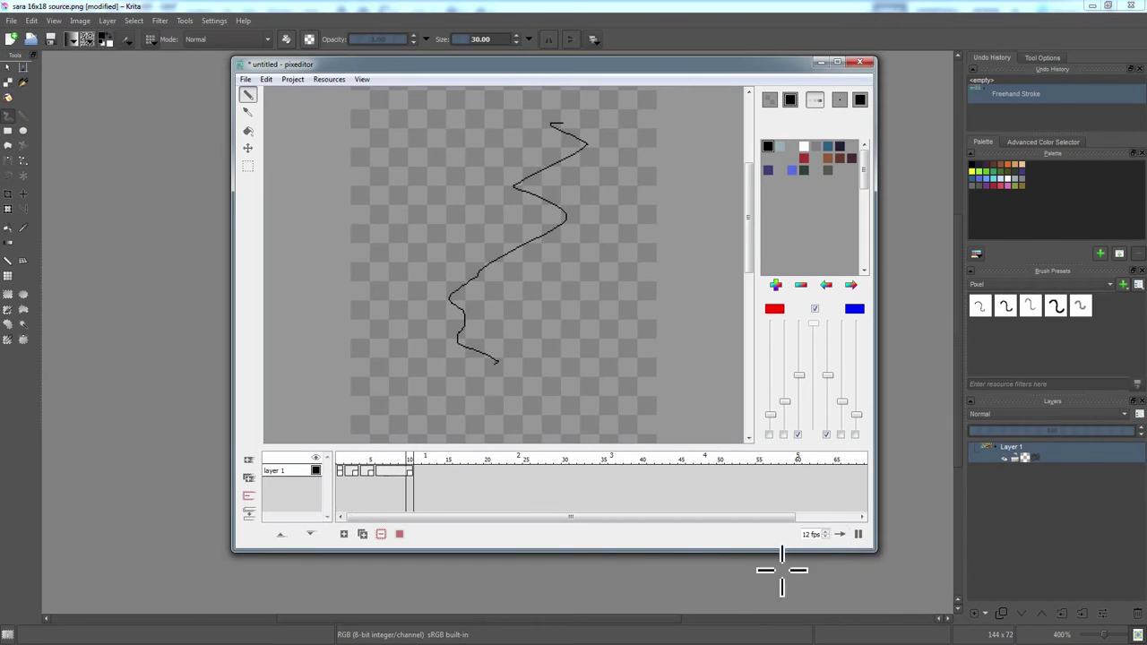
pyautogui.click(858, 534)
# Step back and forth through individual frames to compare the zigzags with onion skins
pyautogui.click(373, 473)
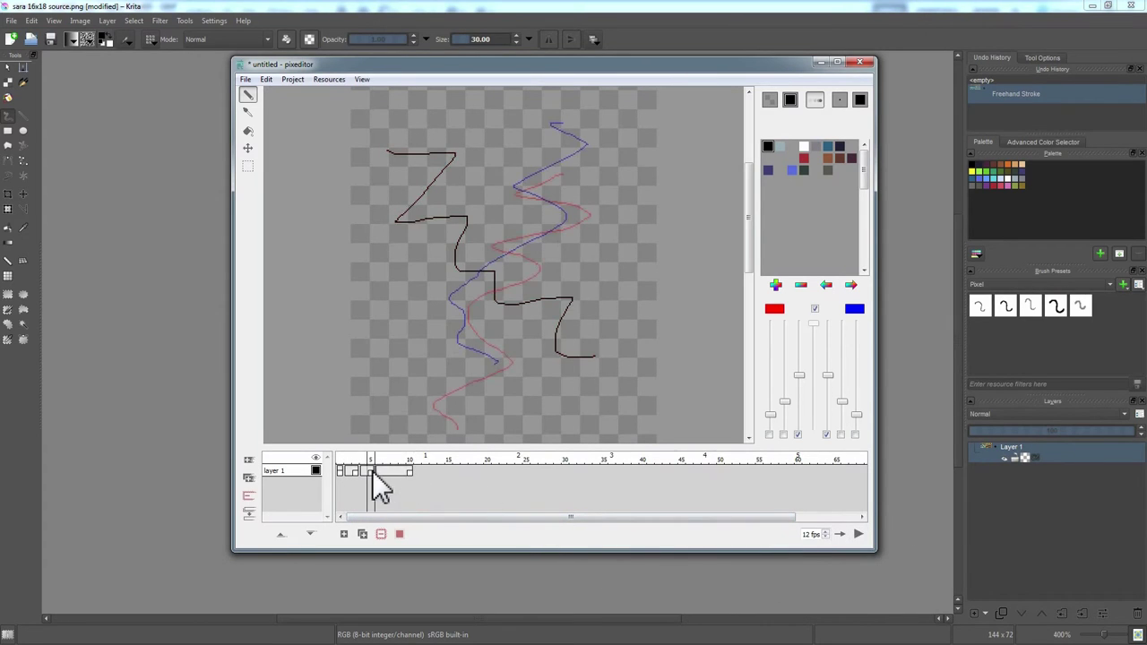
pyautogui.click(360, 473)
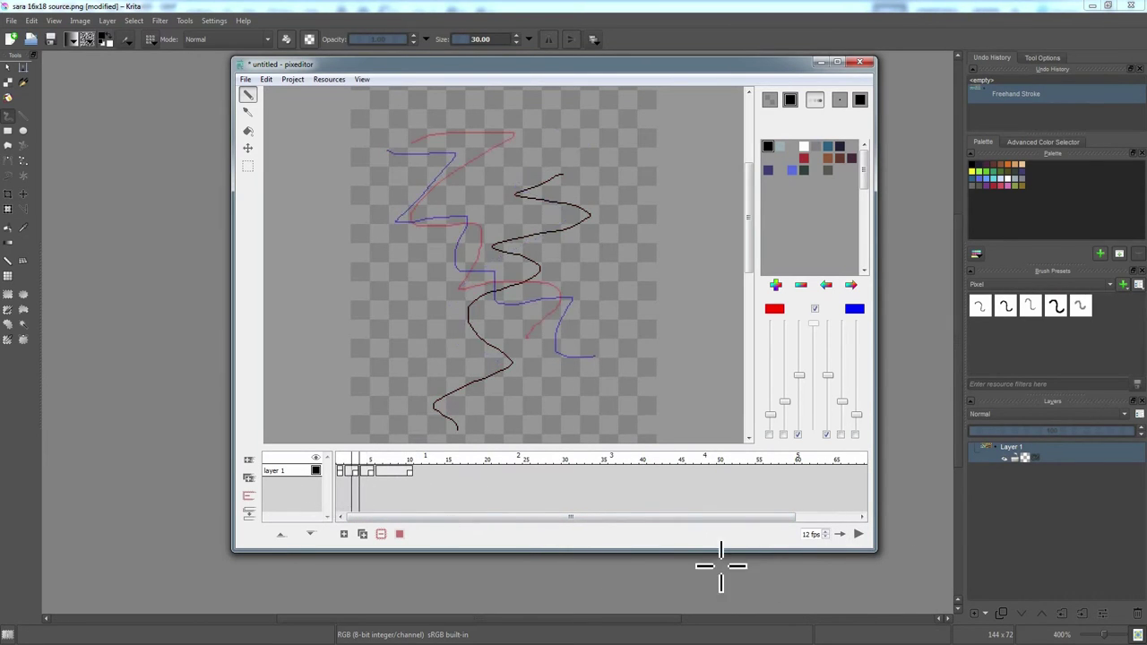
pyautogui.click(366, 466)
pyautogui.click(398, 464)
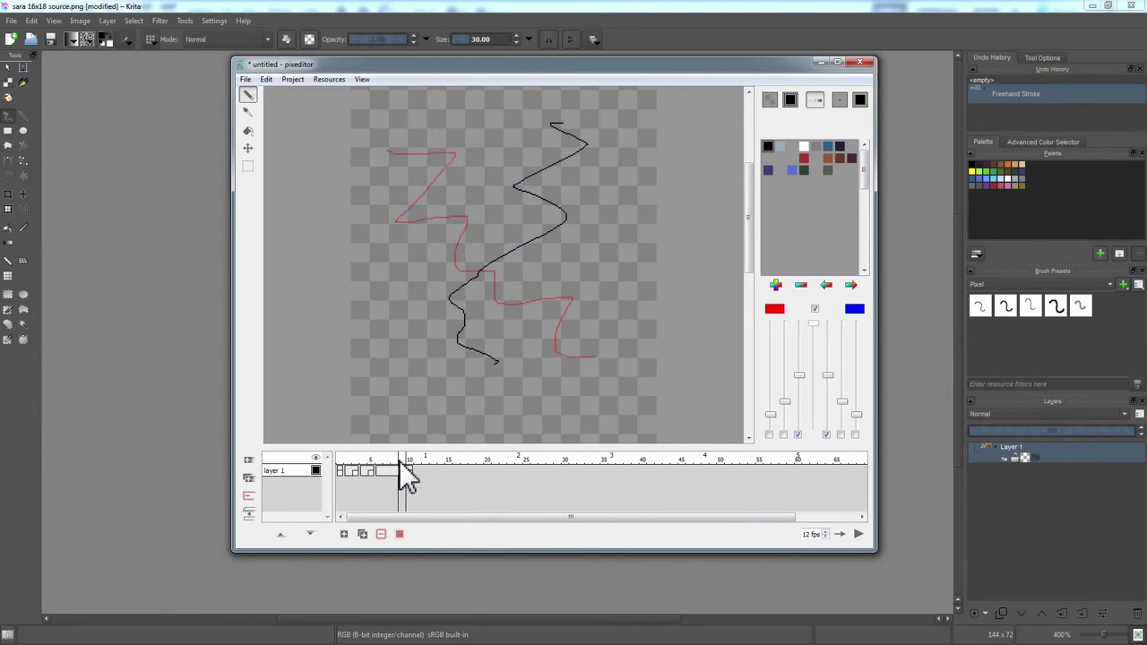
pyautogui.click(365, 466)
pyautogui.click(353, 469)
pyautogui.click(346, 473)
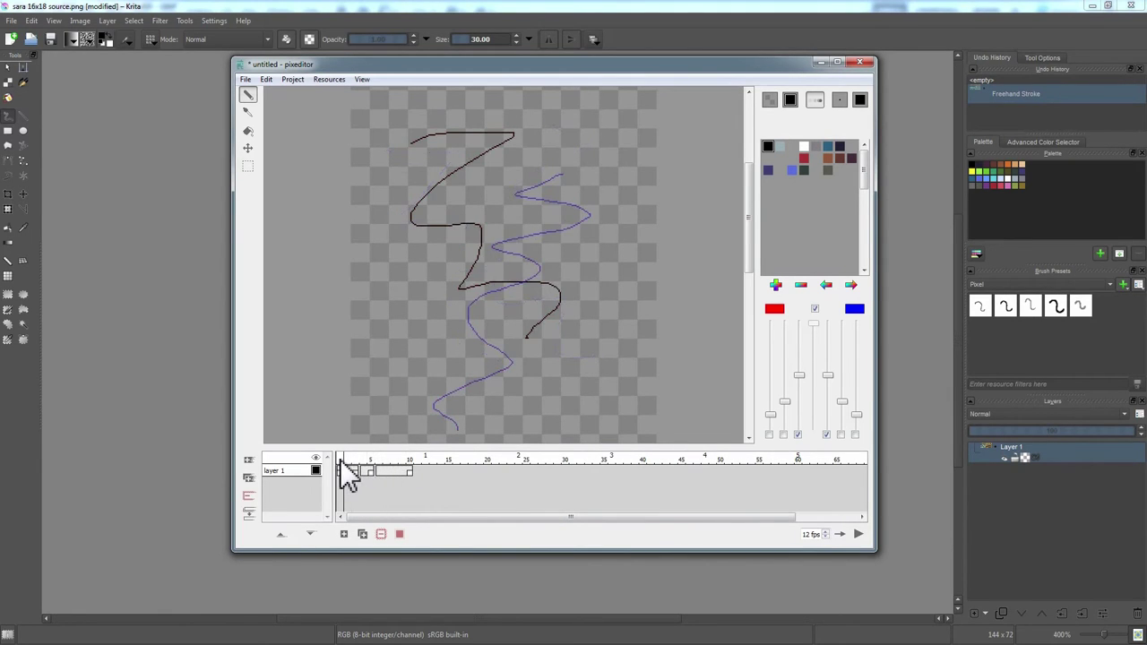
pyautogui.click(369, 472)
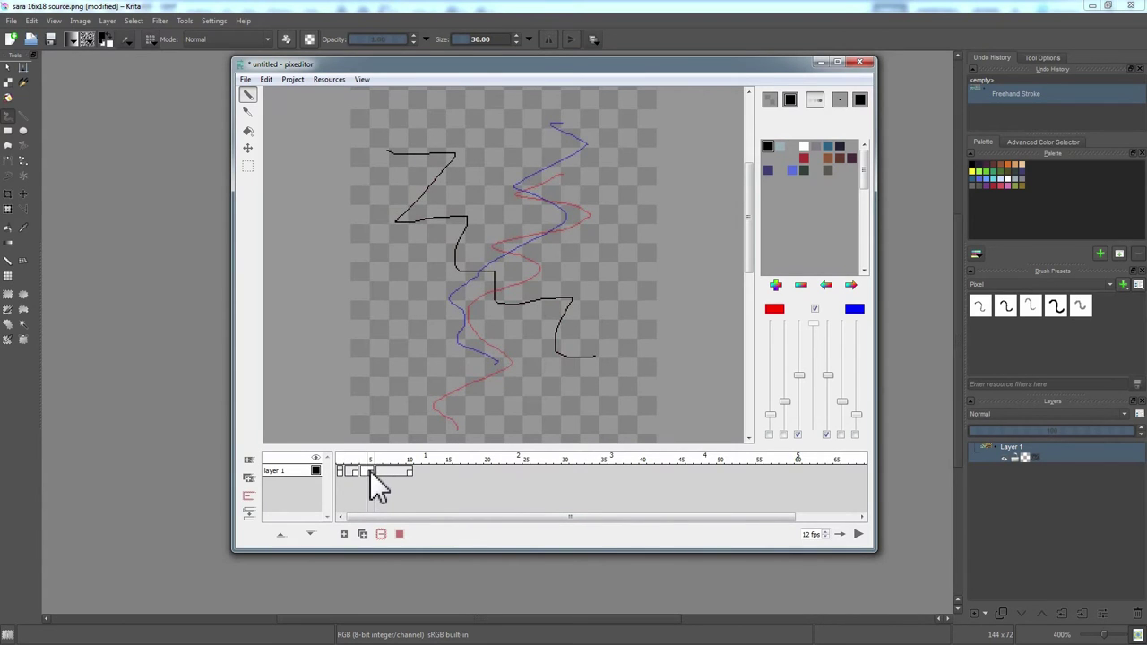
pyautogui.moveTo(370, 475); pyautogui.dragTo(365, 471)
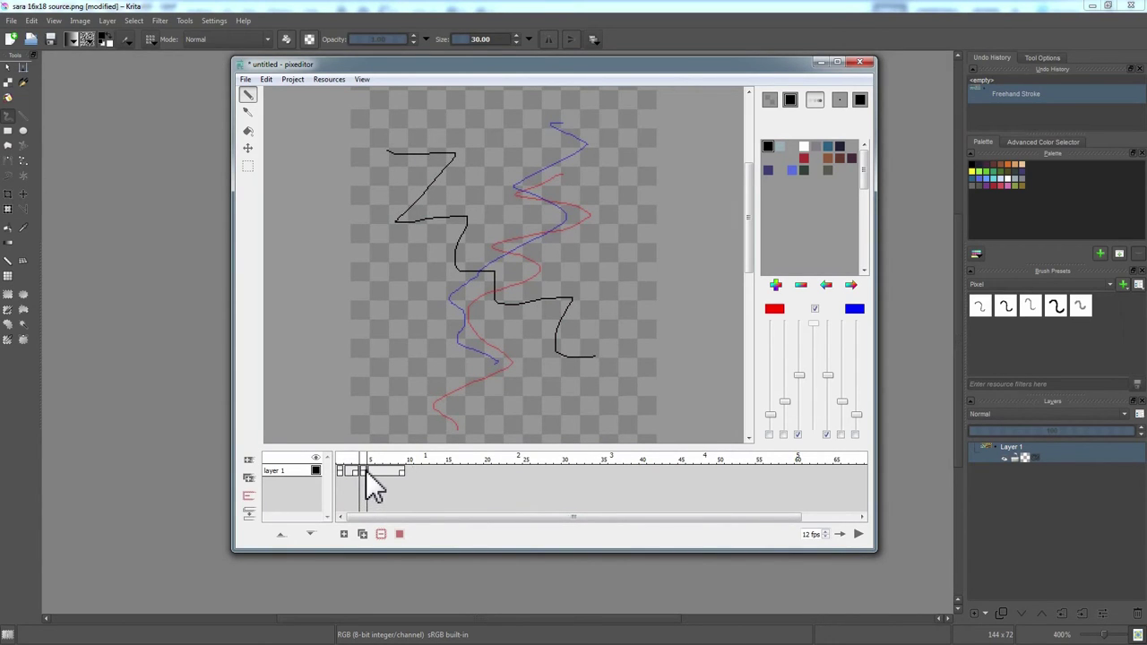
# Flip between the early frames to preview the zigzag drawings, ending on the first frame
pyautogui.click(397, 474)
pyautogui.click(367, 473)
pyautogui.click(400, 467)
pyautogui.click(367, 472)
pyautogui.click(391, 472)
pyautogui.moveTo(401, 471)
pyautogui.mouseDown()
pyautogui.moveTo(343, 472)
pyautogui.moveTo(410, 475)
pyautogui.mouseUp()
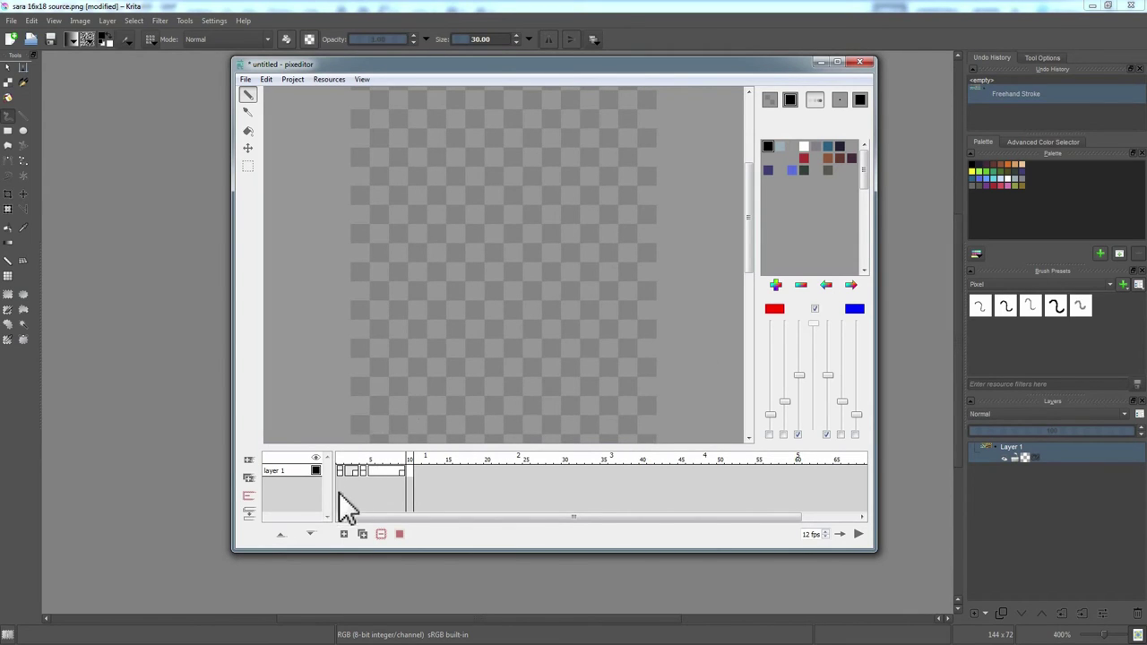
pyautogui.click(357, 475)
# Add a new blank frame and return to the previous drawn frame
pyautogui.click(349, 536)
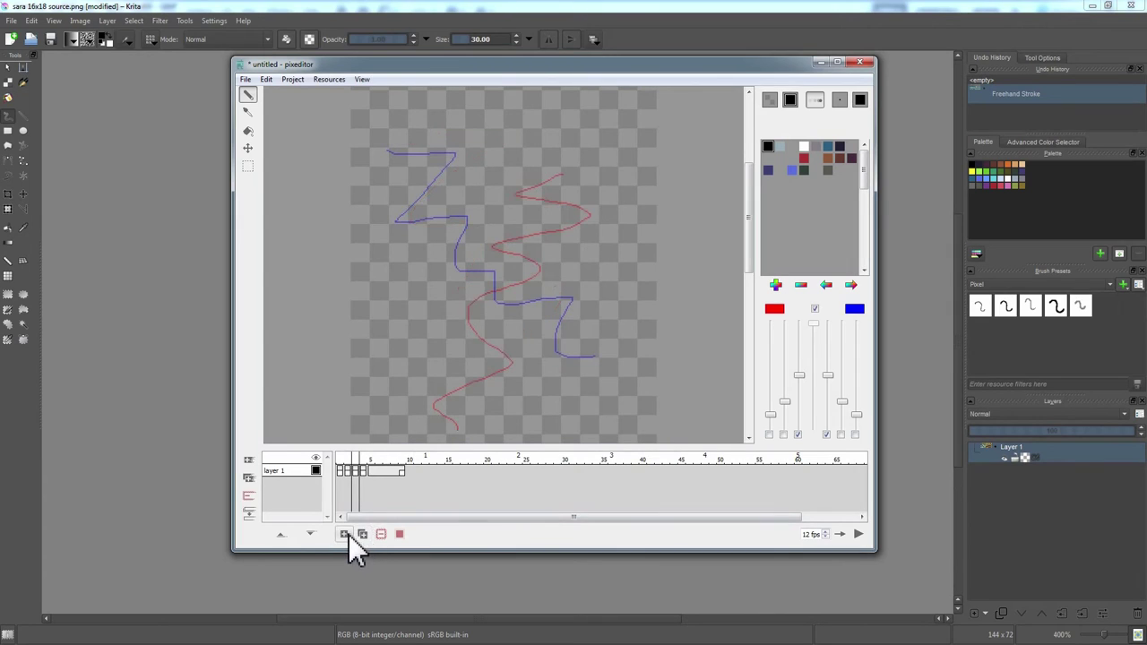
pyautogui.click(363, 471)
pyautogui.click(356, 471)
pyautogui.click(354, 471)
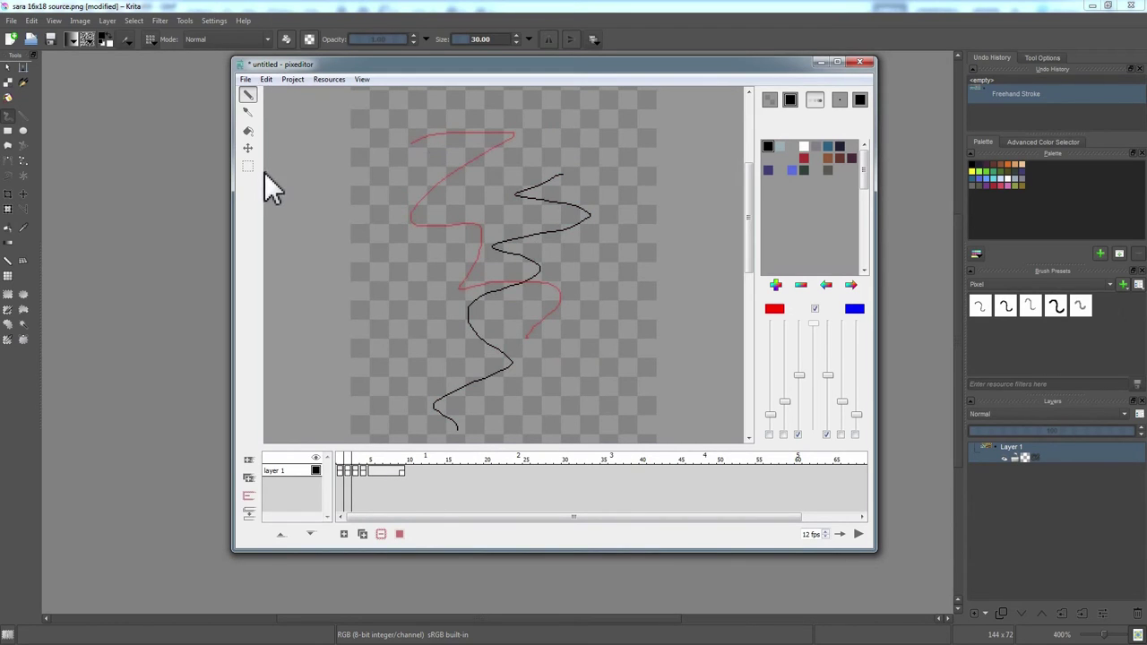
pyautogui.scroll(-1, 331, 179)
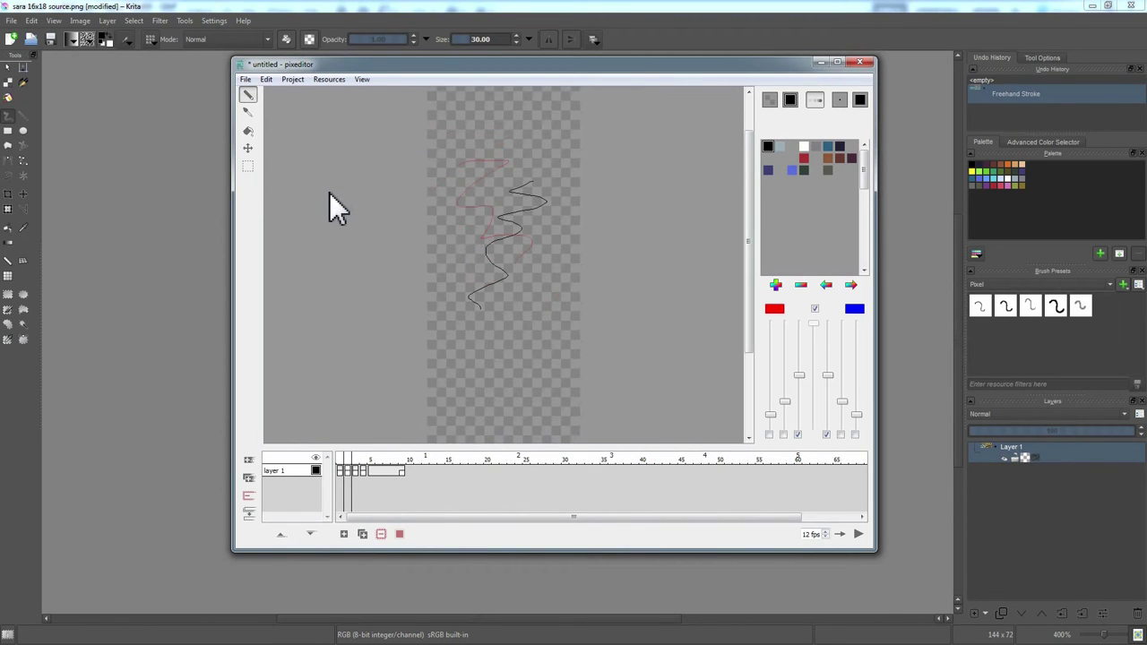
# Select the whole canvas with rectangular selection and delete the black wiggle
pyautogui.click(268, 81)
pyautogui.moveTo(321, 80)
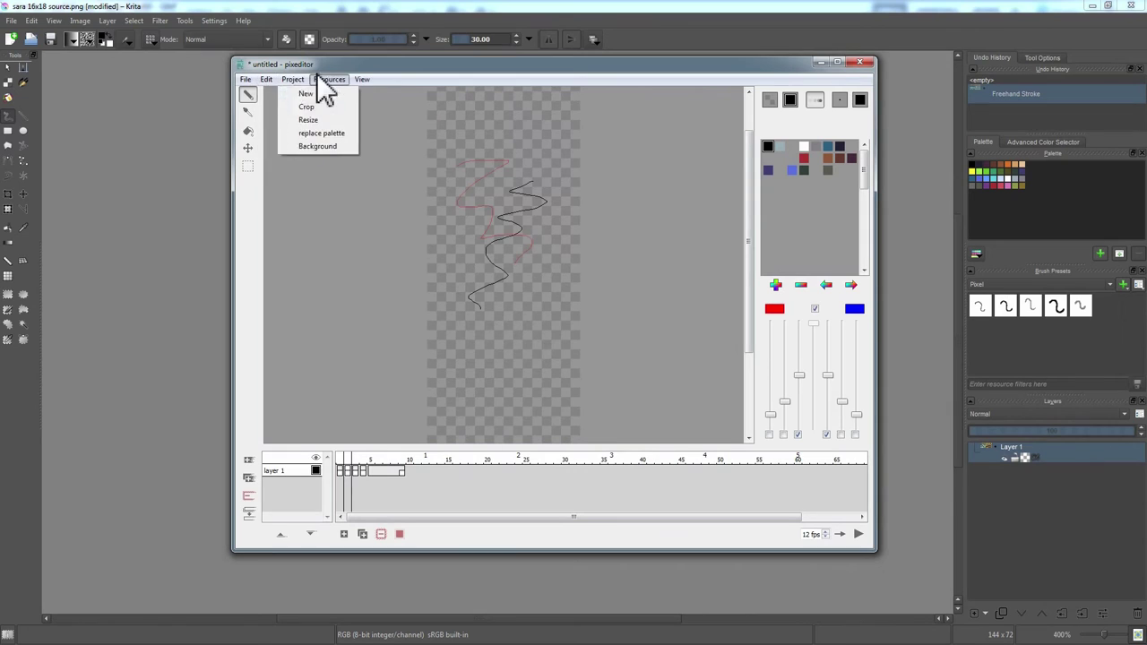
pyautogui.moveTo(267, 89)
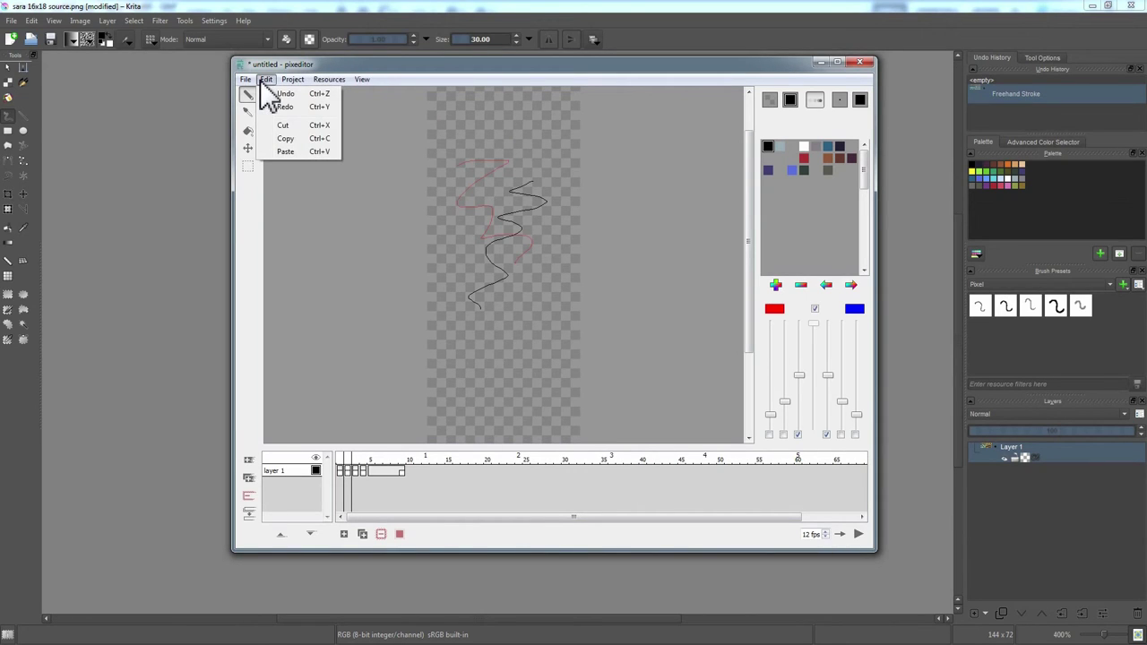
pyautogui.click(295, 233)
pyautogui.click(248, 166)
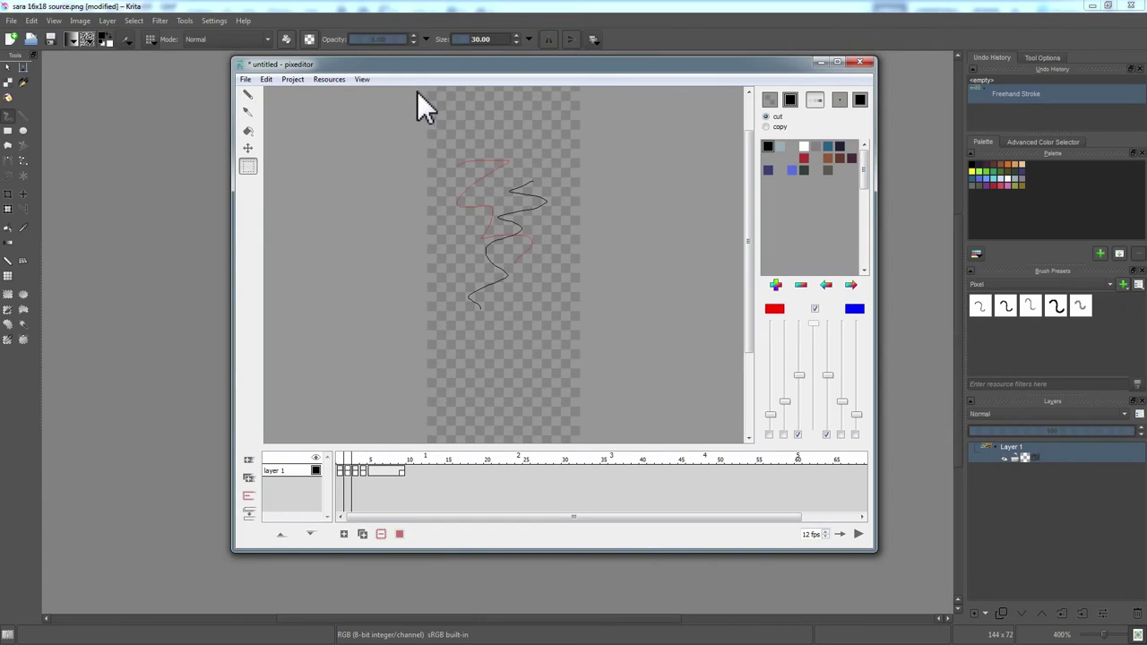
pyautogui.moveTo(424, 87); pyautogui.dragTo(583, 488)
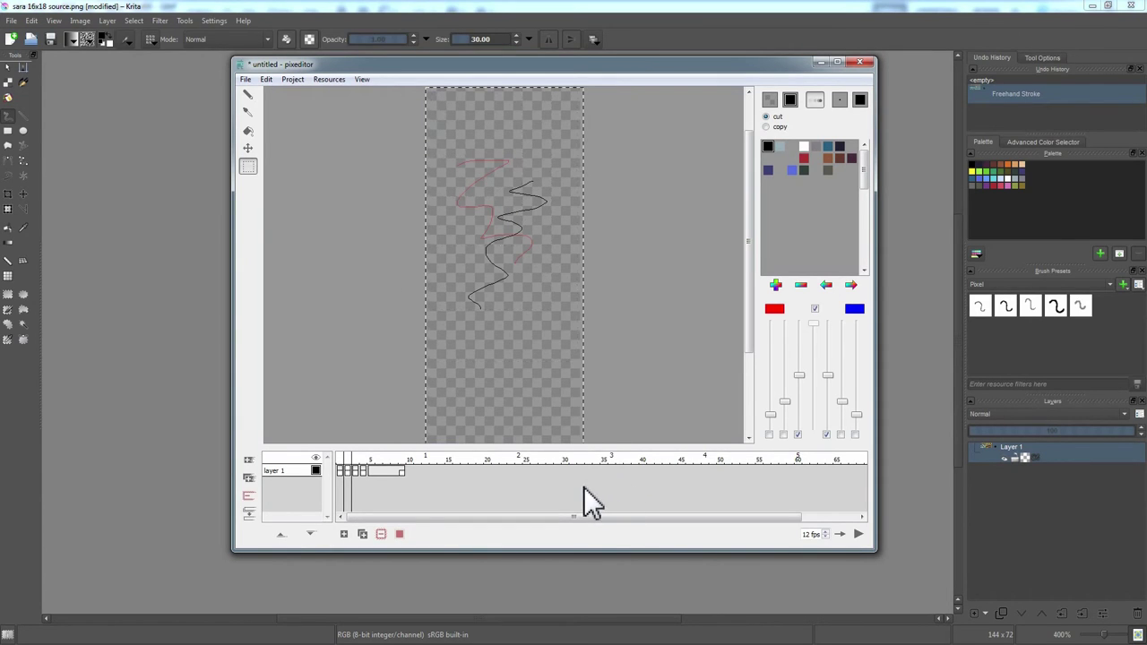
pyautogui.press('Delete')
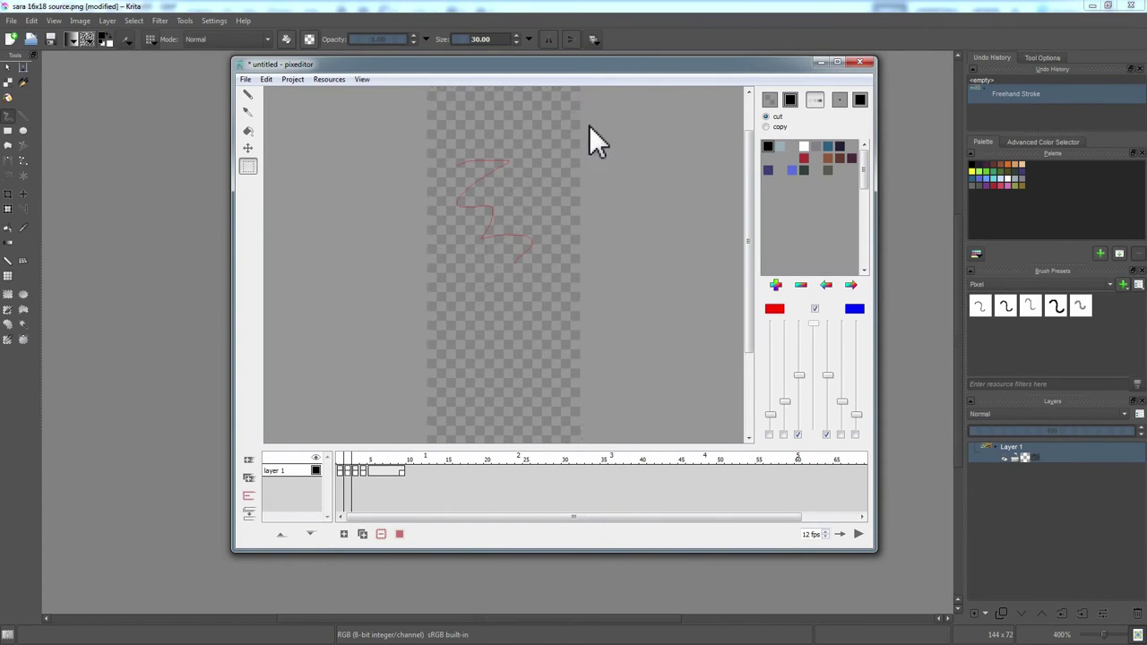
pyautogui.moveTo(484, 141); pyautogui.dragTo(436, 115)
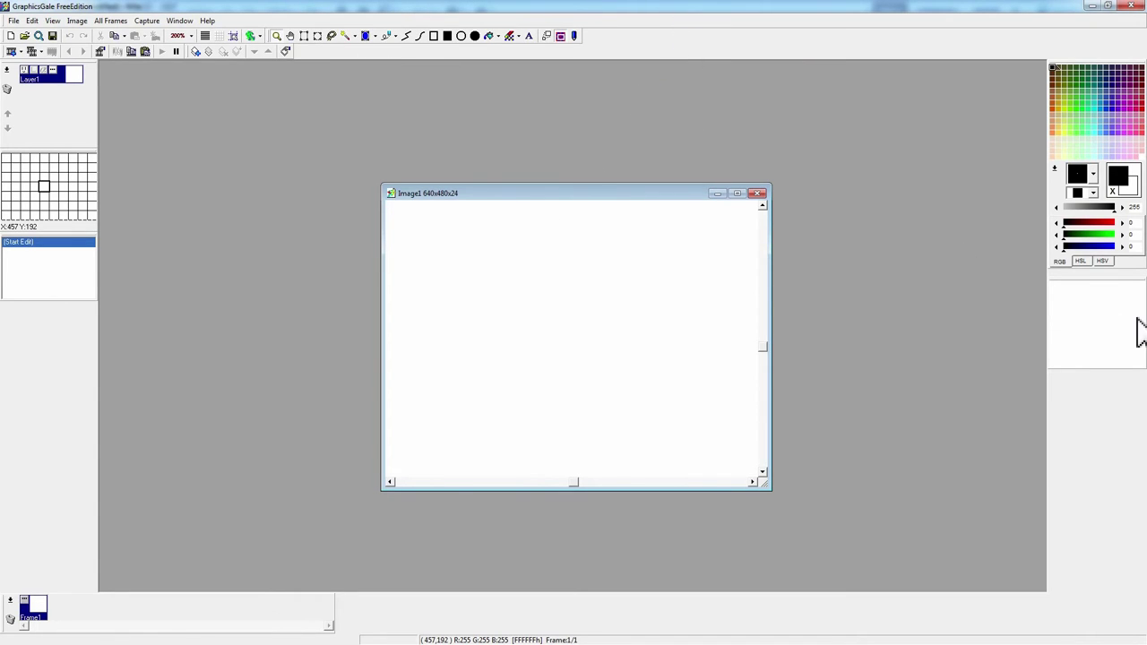
# Switch the colour sliders to HSL and insert a new frame left of the current one
pyautogui.click(1079, 261)
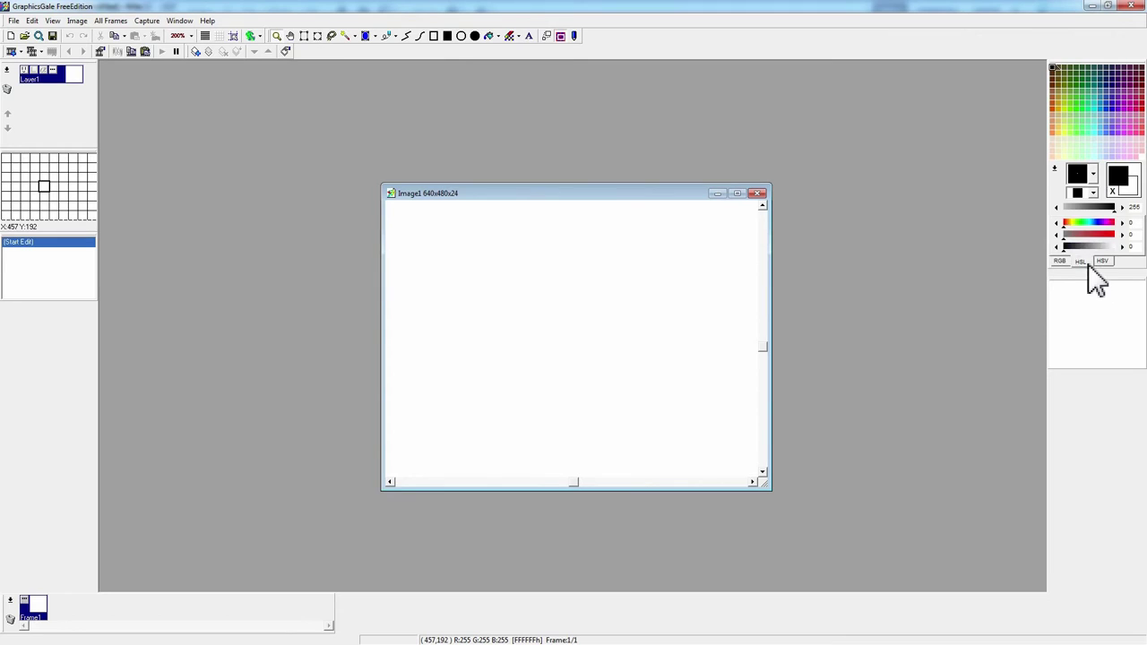
pyautogui.rightClick(10, 617)
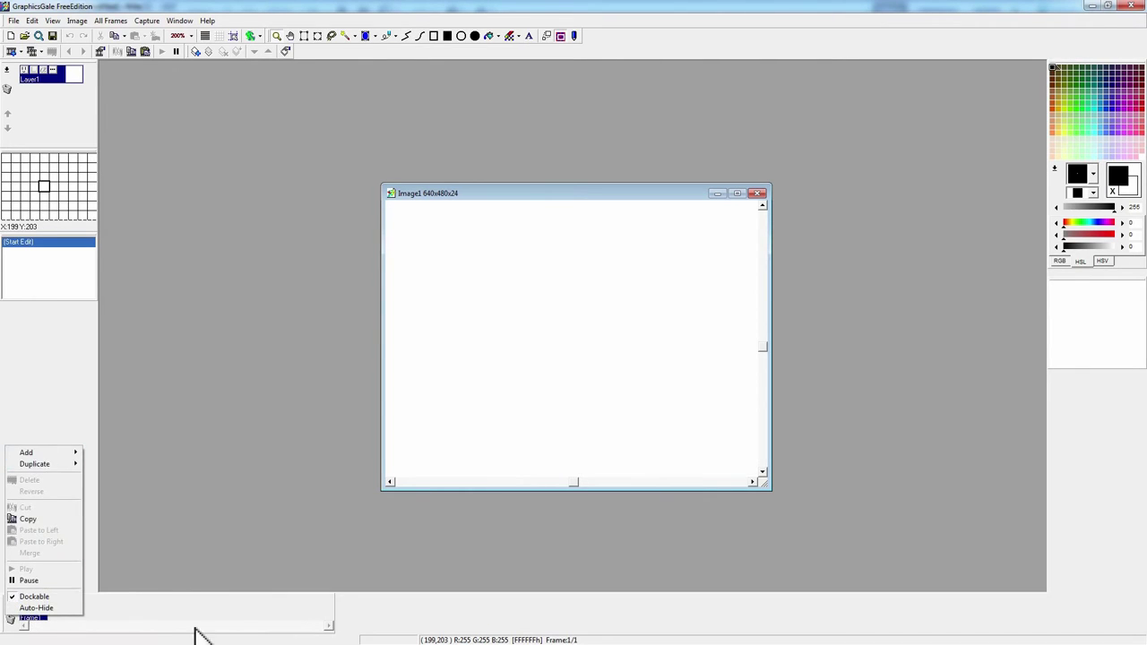
pyautogui.click(185, 584)
pyautogui.rightClick(10, 606)
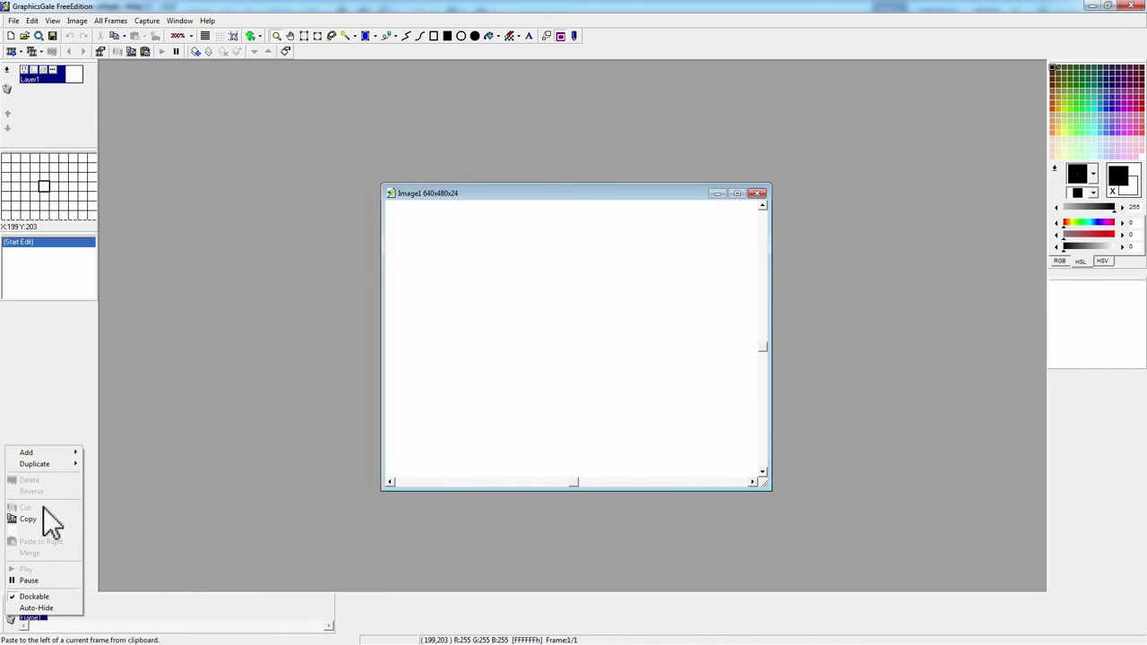
pyautogui.moveTo(36, 454)
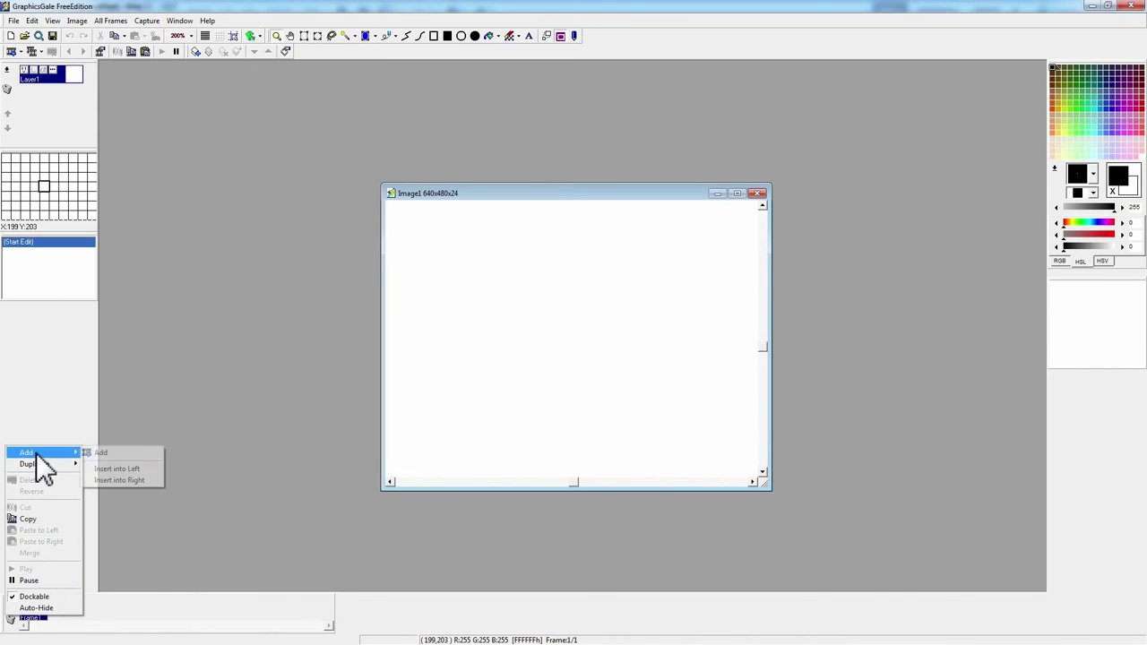
pyautogui.click(133, 470)
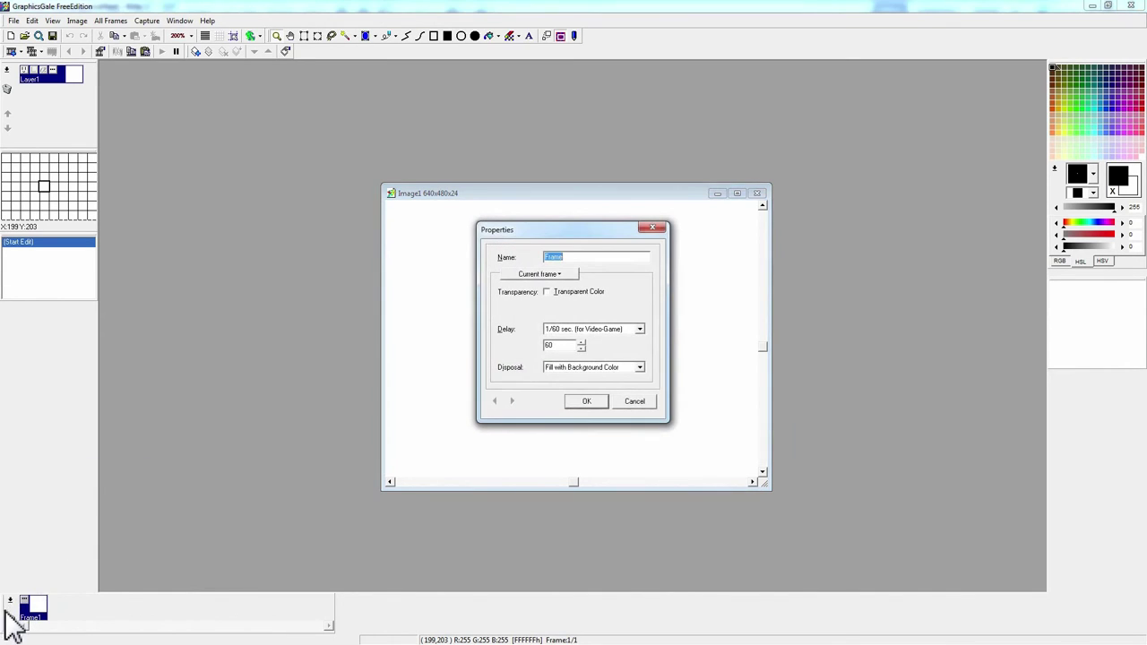
pyautogui.click(582, 403)
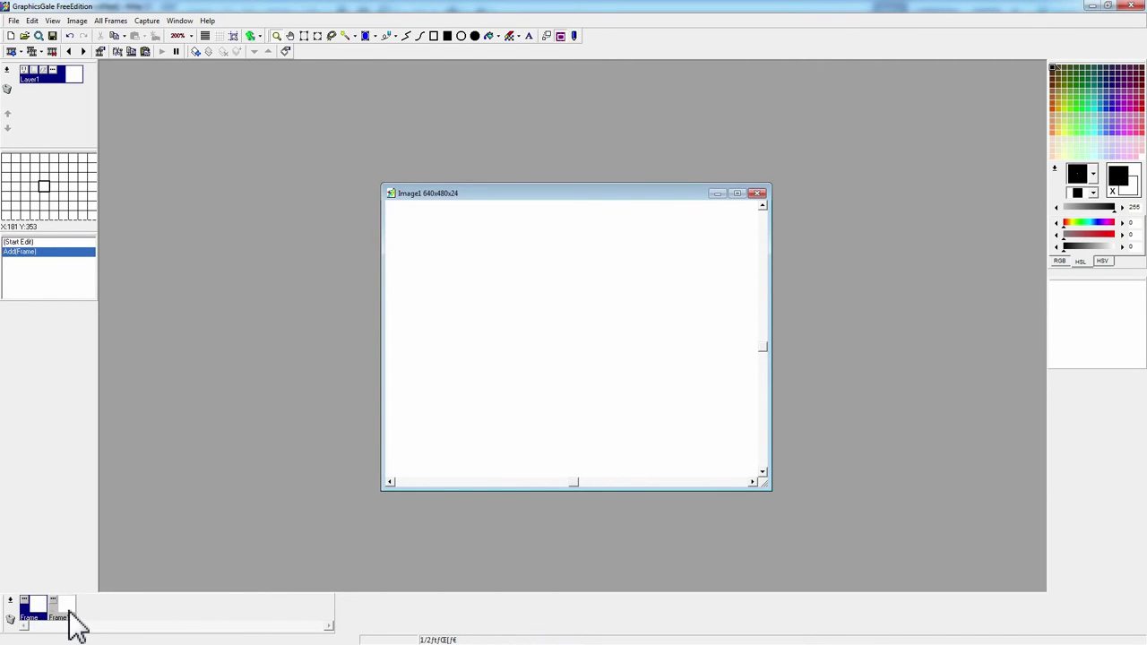
# Start a File > Save As, then set the canvas zoom to 300%
pyautogui.click(13, 20)
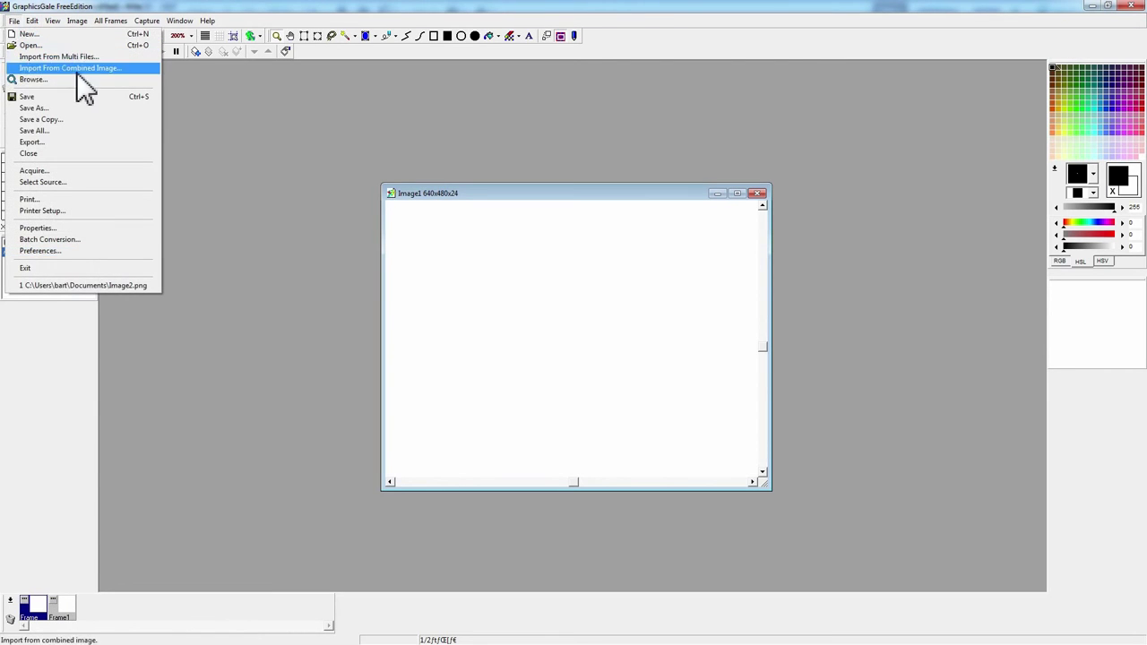
pyautogui.click(81, 104)
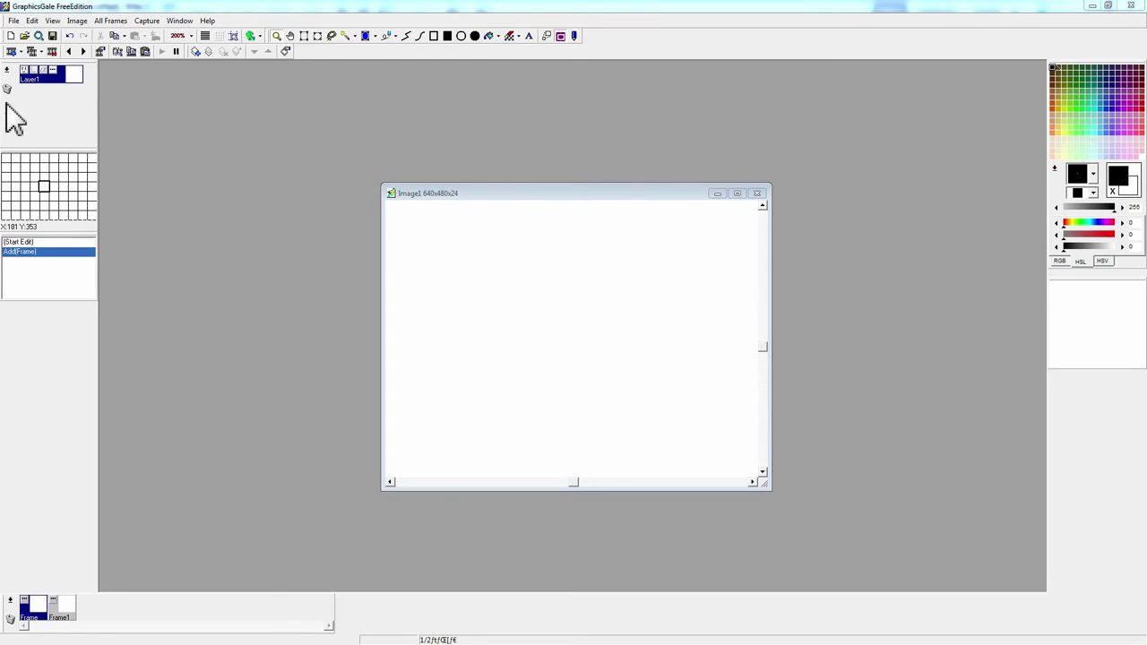
pyautogui.click(575, 36)
pyautogui.click(582, 333)
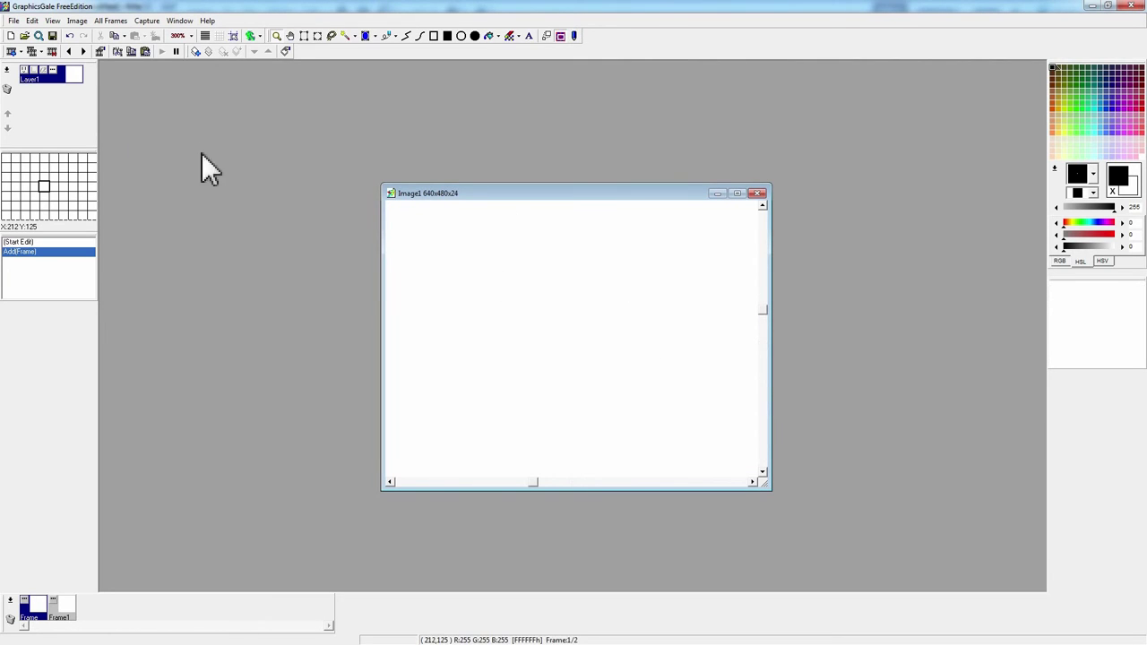
# Check the Paint Mode dropdown and leave it on Normal
pyautogui.click(577, 36)
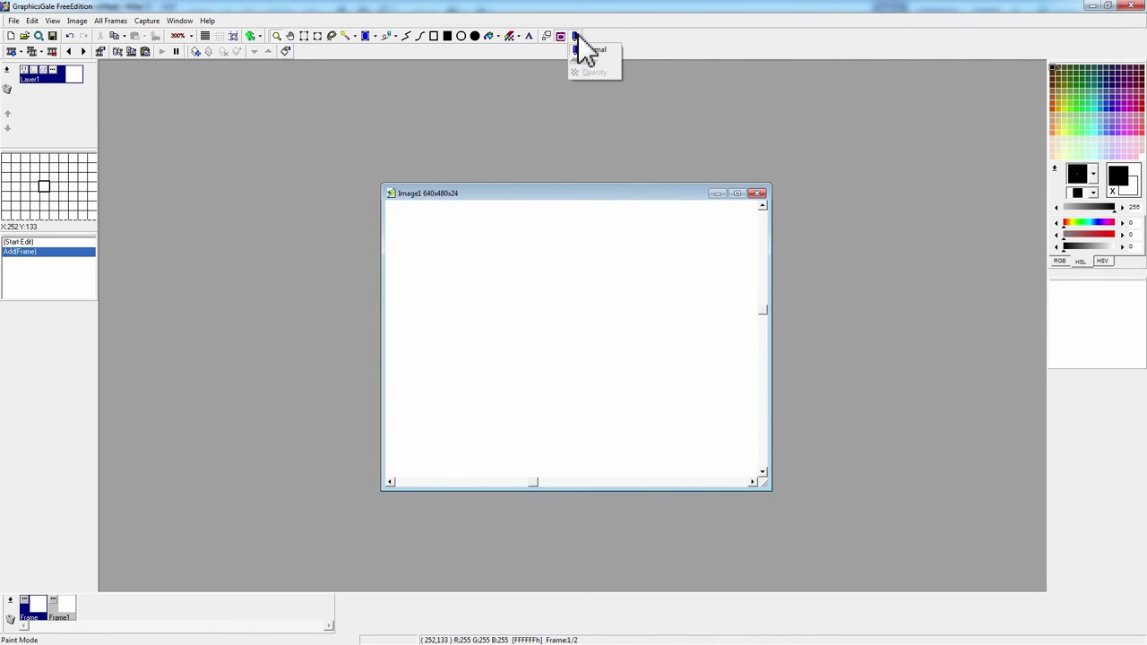
pyautogui.click(594, 49)
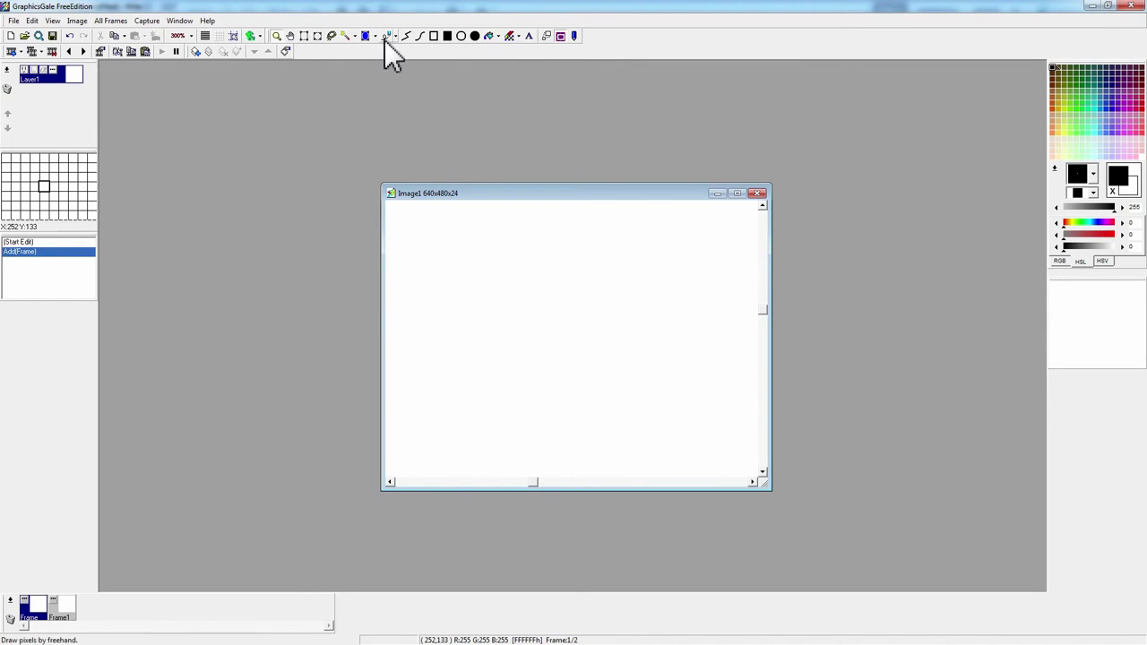
pyautogui.click(573, 37)
pyautogui.click(584, 47)
pyautogui.click(576, 36)
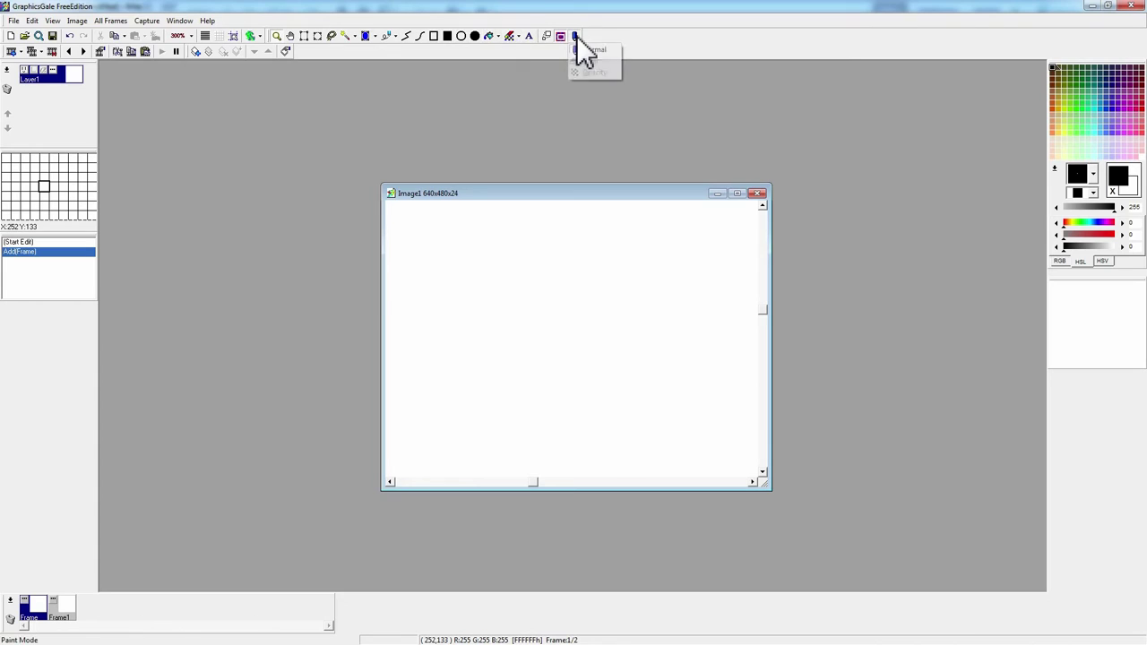
pyautogui.click(576, 36)
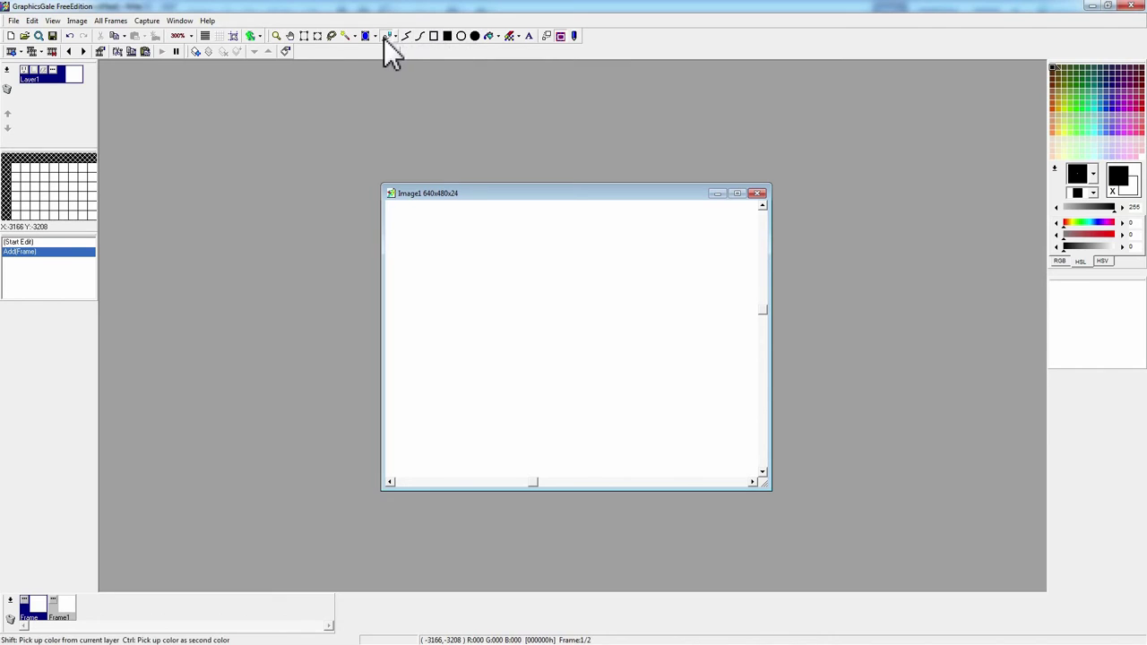
# Draw a curved stroke on frame 1 and a zigzag on frame 2, flipping to compare
pyautogui.moveTo(465, 281)
pyautogui.mouseDown()
pyautogui.moveTo(489, 333)
pyautogui.moveTo(587, 387)
pyautogui.mouseUp()
pyautogui.click(65, 609)
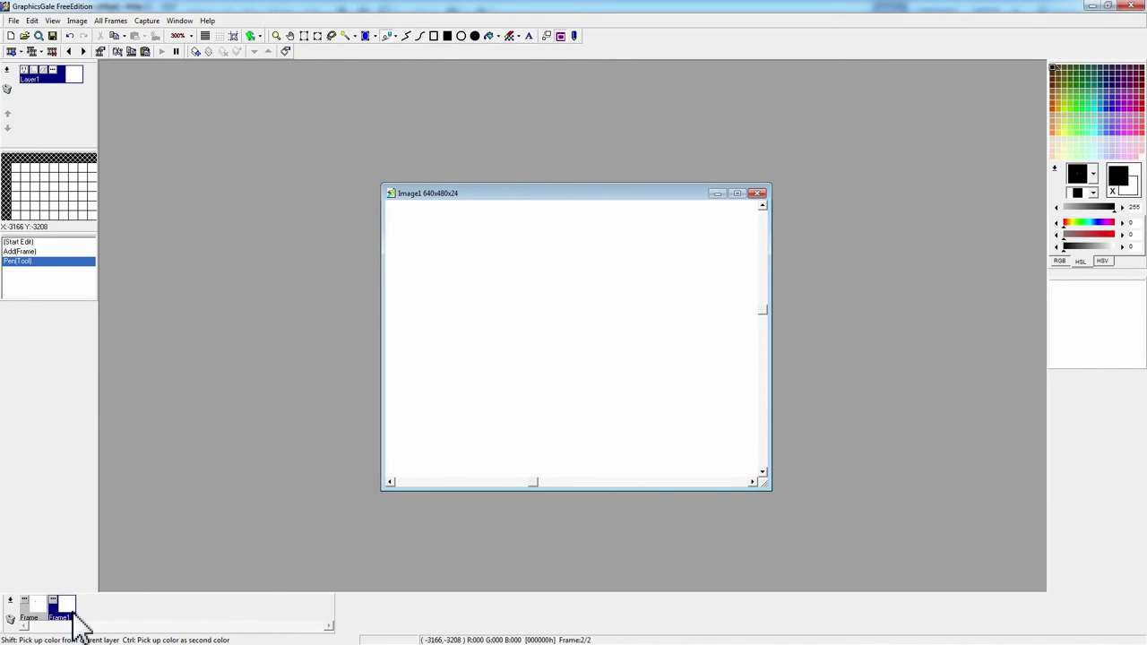
pyautogui.moveTo(505, 258)
pyautogui.mouseDown()
pyautogui.moveTo(486, 333)
pyautogui.moveTo(588, 448)
pyautogui.mouseUp()
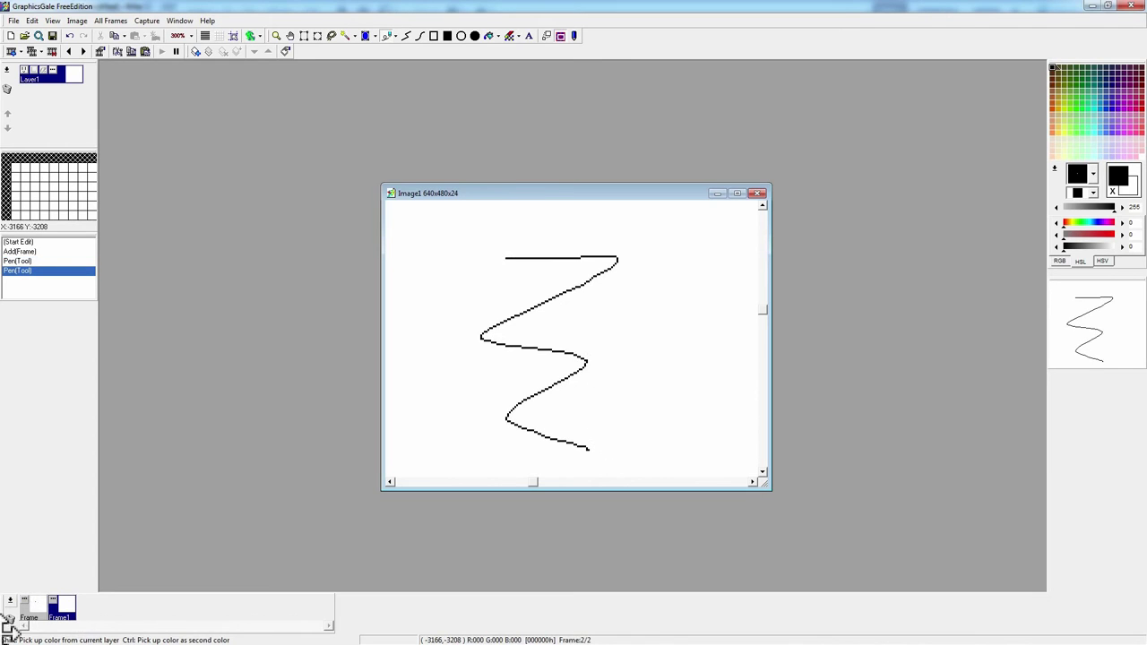
pyautogui.click(34, 611)
pyautogui.click(61, 610)
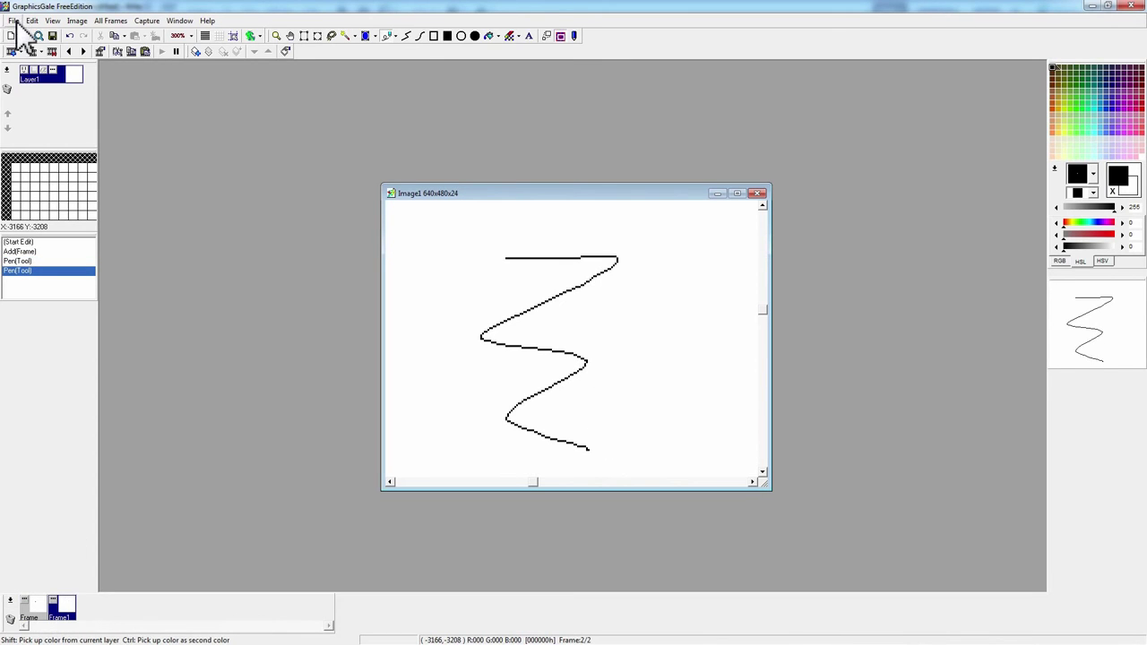
# Bring up the Save As dialog for the image
pyautogui.click(15, 21)
pyautogui.click(60, 111)
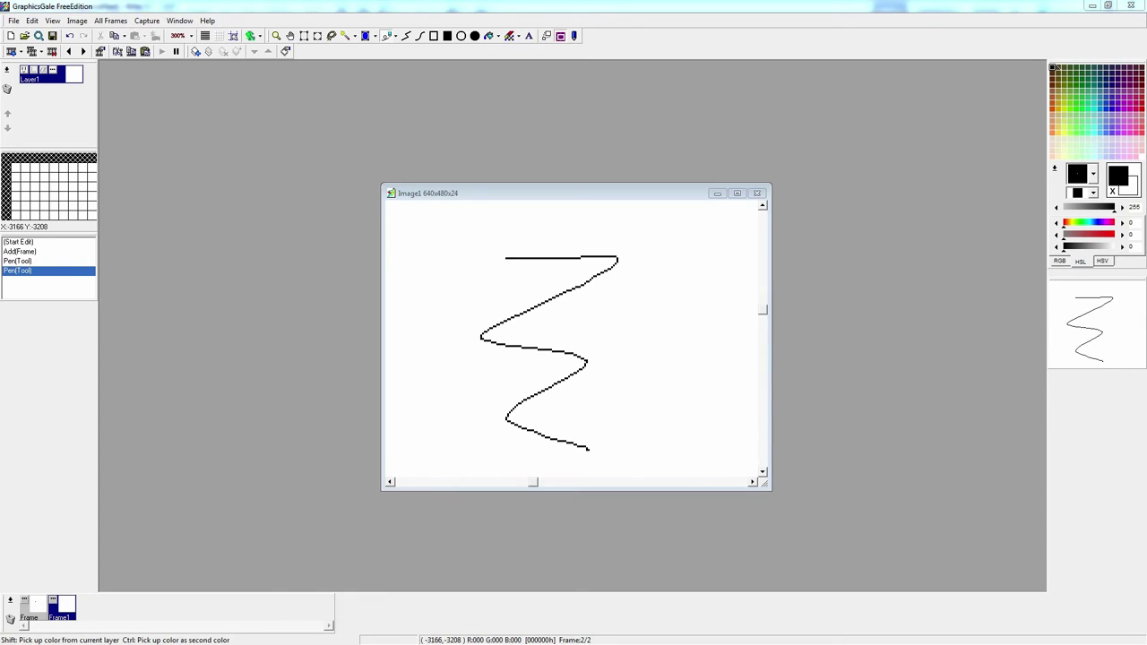
pyautogui.hotkey('ctrl', 's')
# Save the image as Image1.png in PNG format with an alpha channel
pyautogui.click(816, 346)
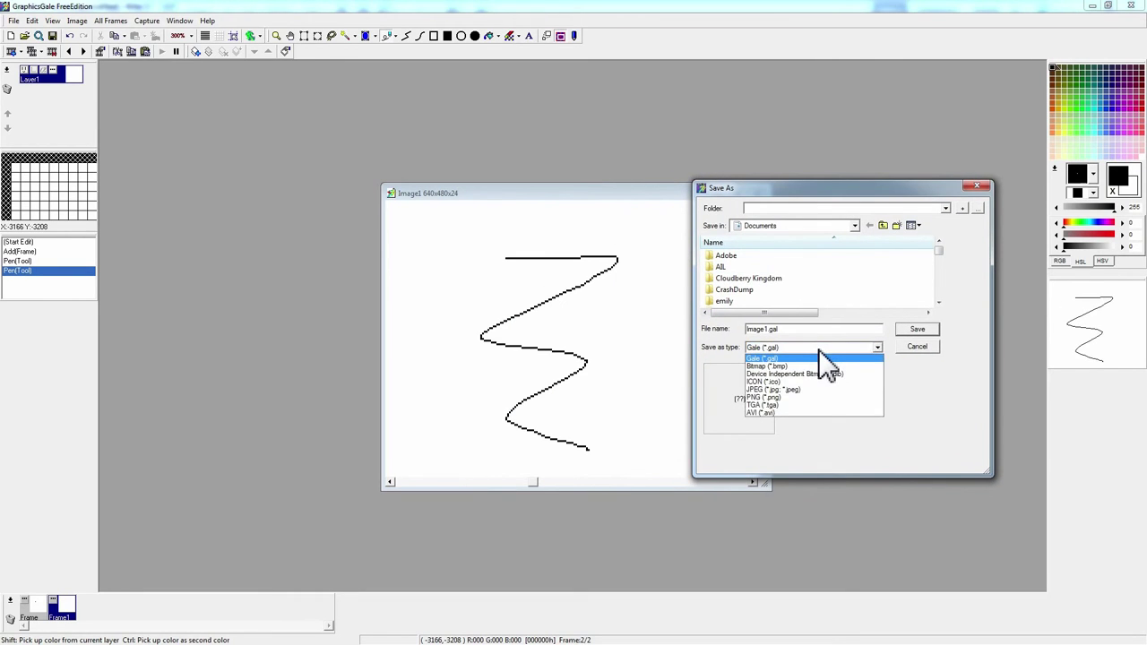
pyautogui.click(810, 400)
pyautogui.click(932, 381)
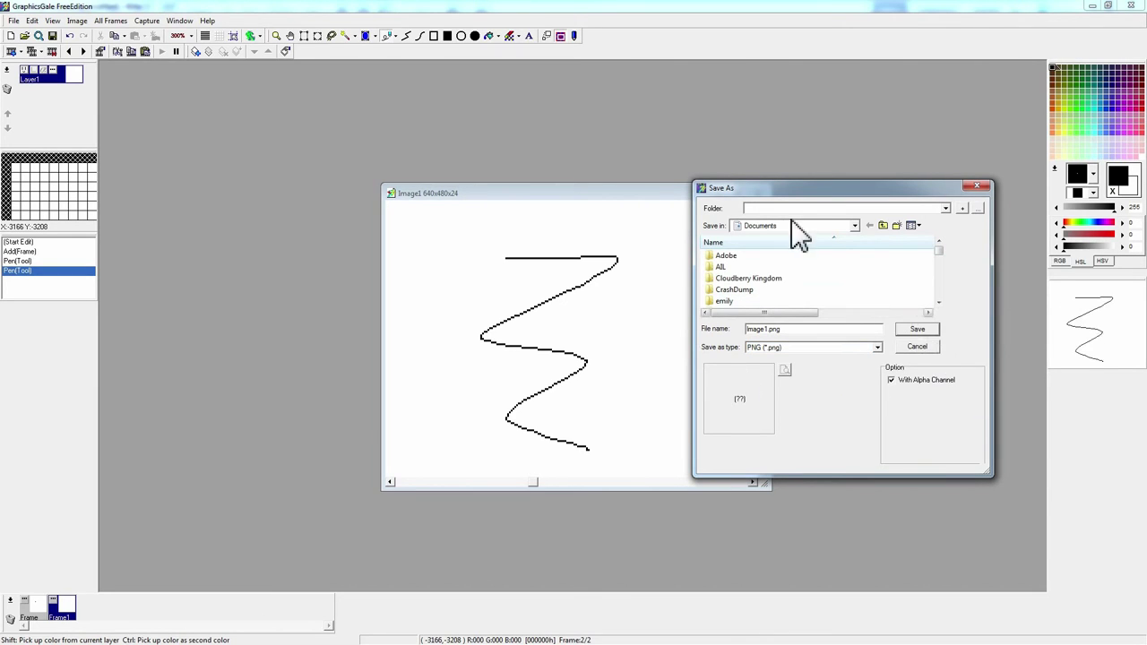
pyautogui.click(925, 330)
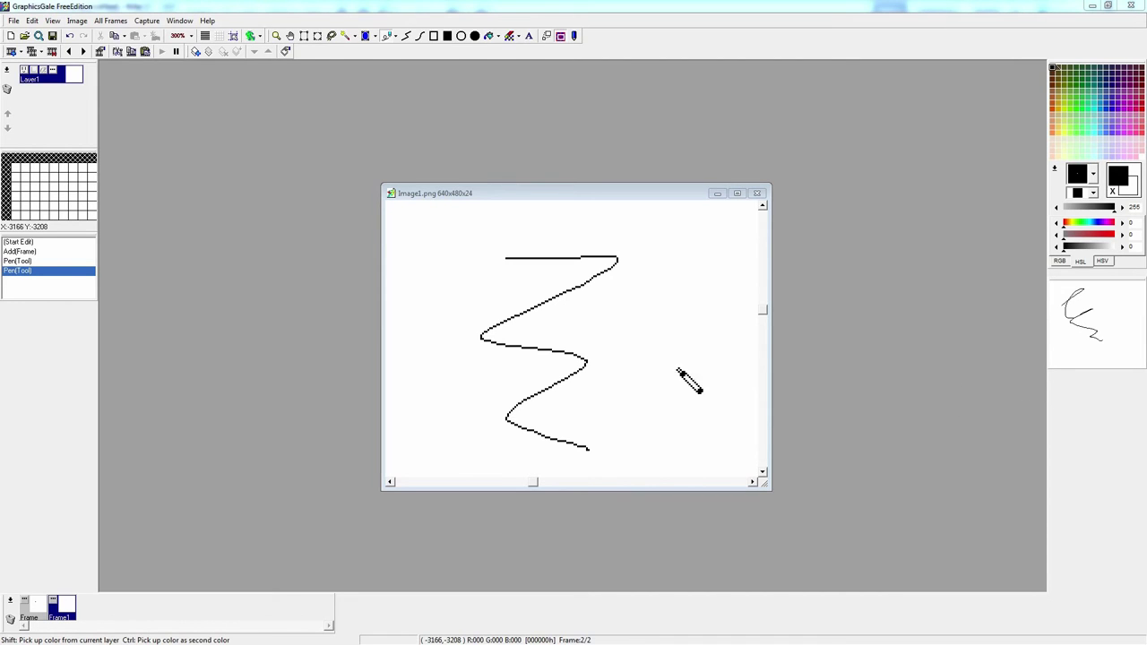
pyautogui.click(150, 4)
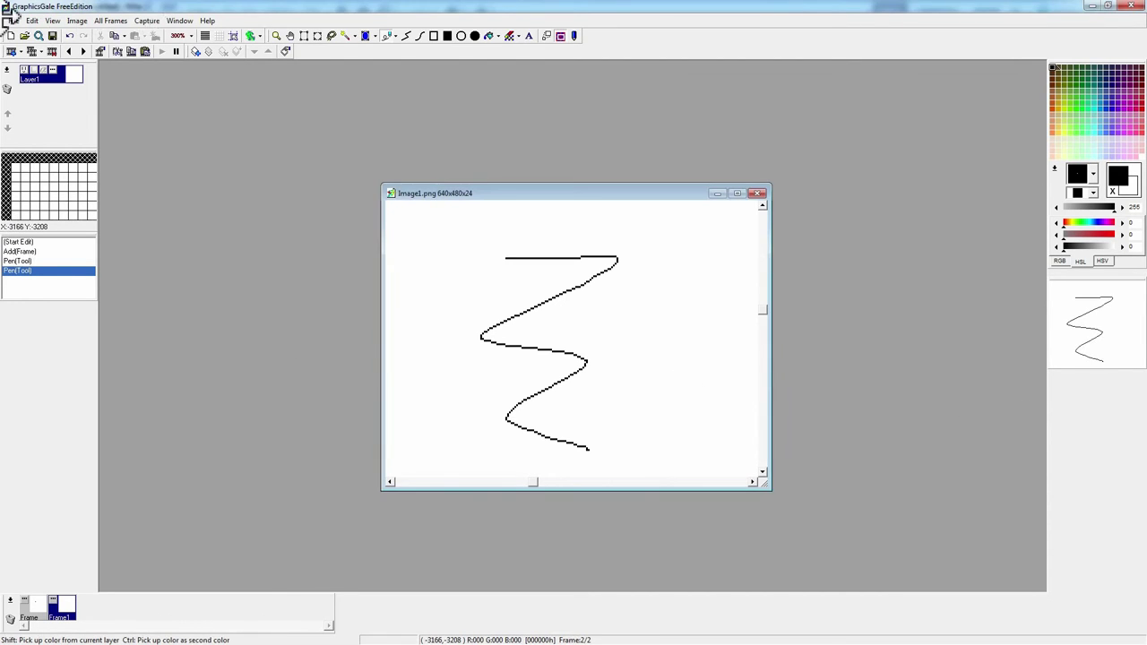
pyautogui.click(14, 20)
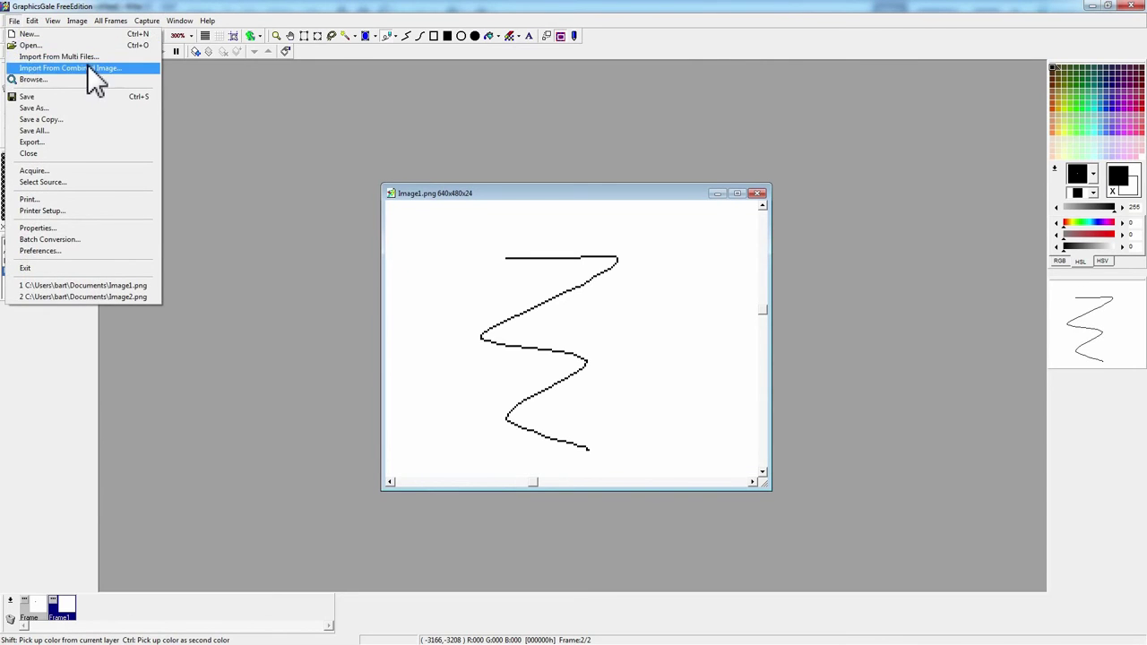
pyautogui.click(97, 57)
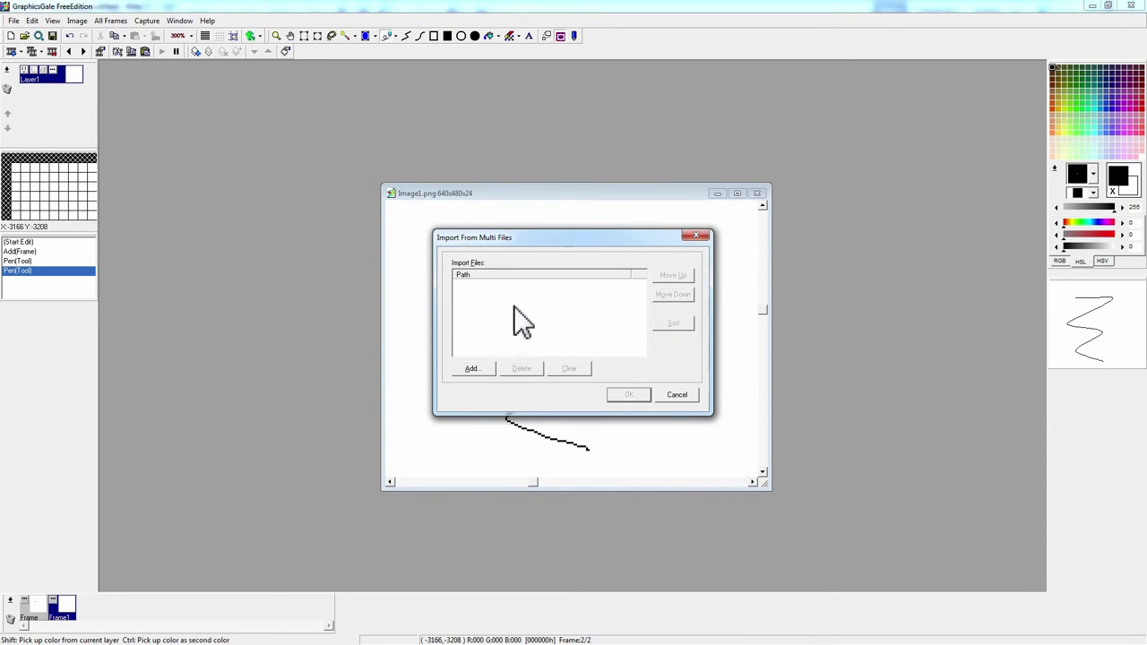
pyautogui.click(696, 235)
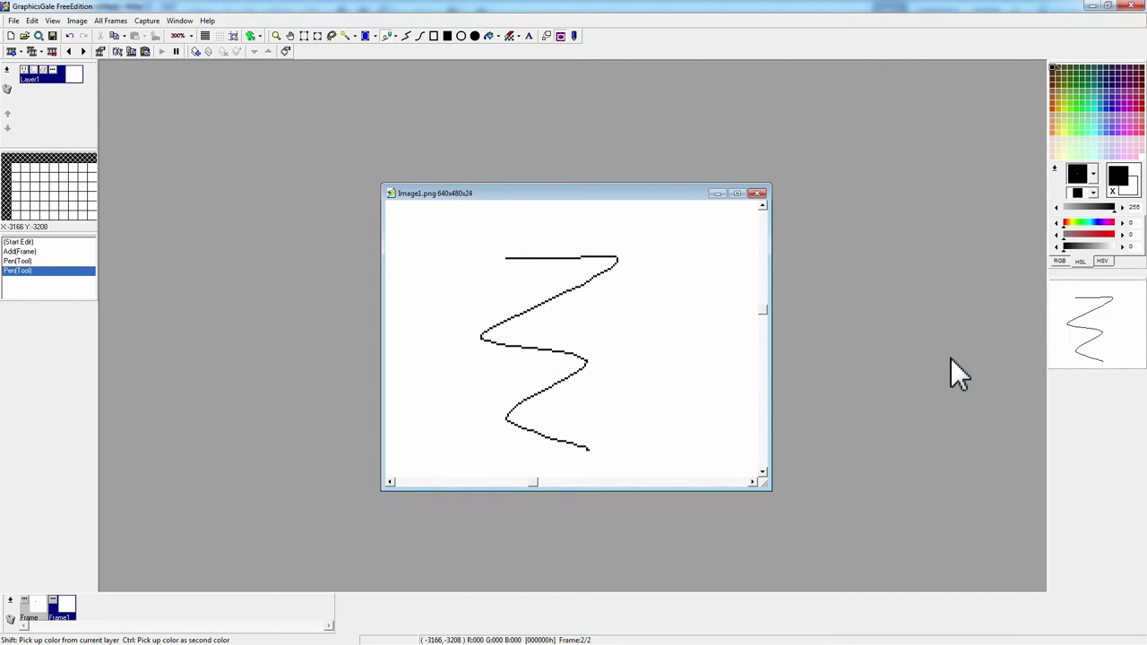
pyautogui.rightClick(951, 358)
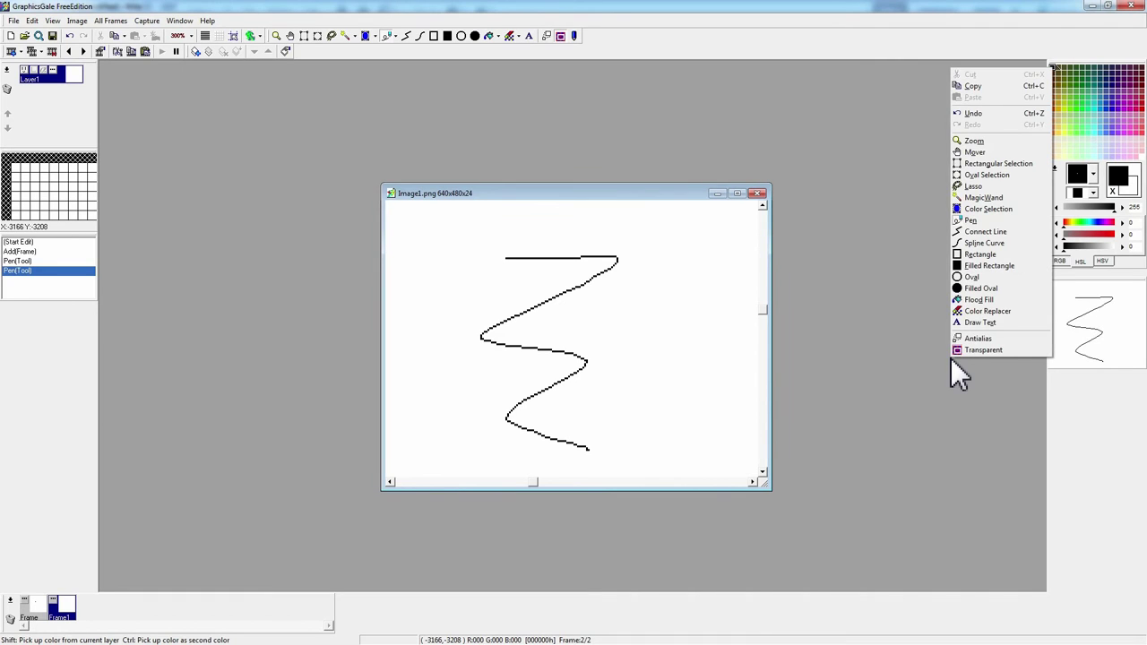
pyautogui.click(806, 262)
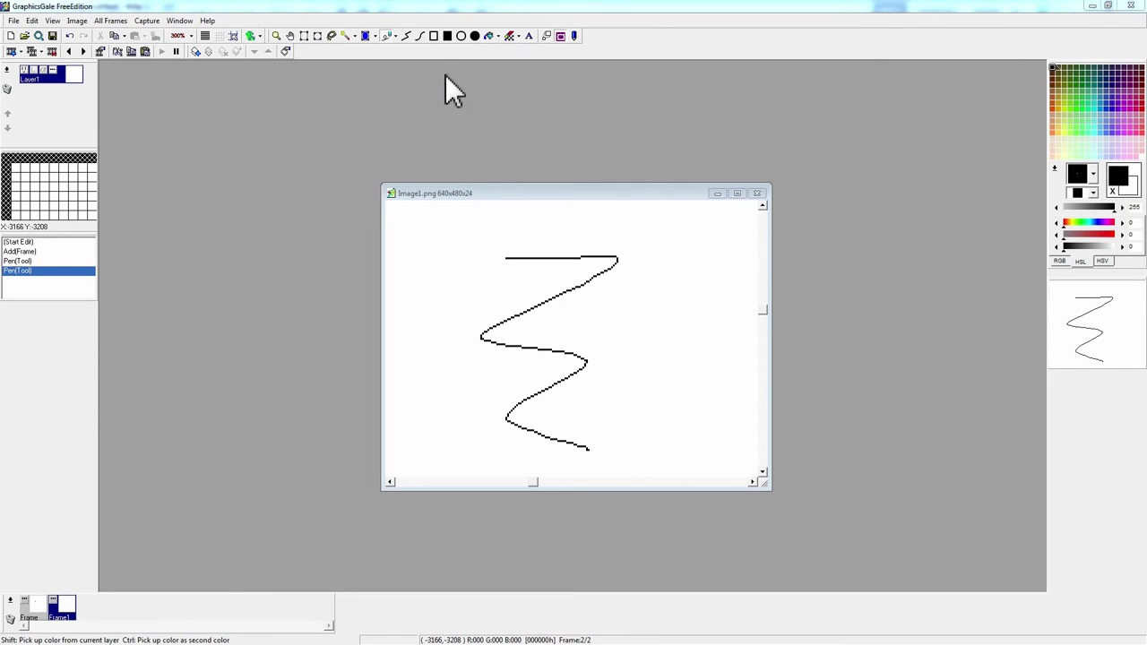
# Dock frame controls at the bottom, tools on the left, and Layers, grid and History panels right
pyautogui.moveTo(7, 51); pyautogui.dragTo(11, 586)
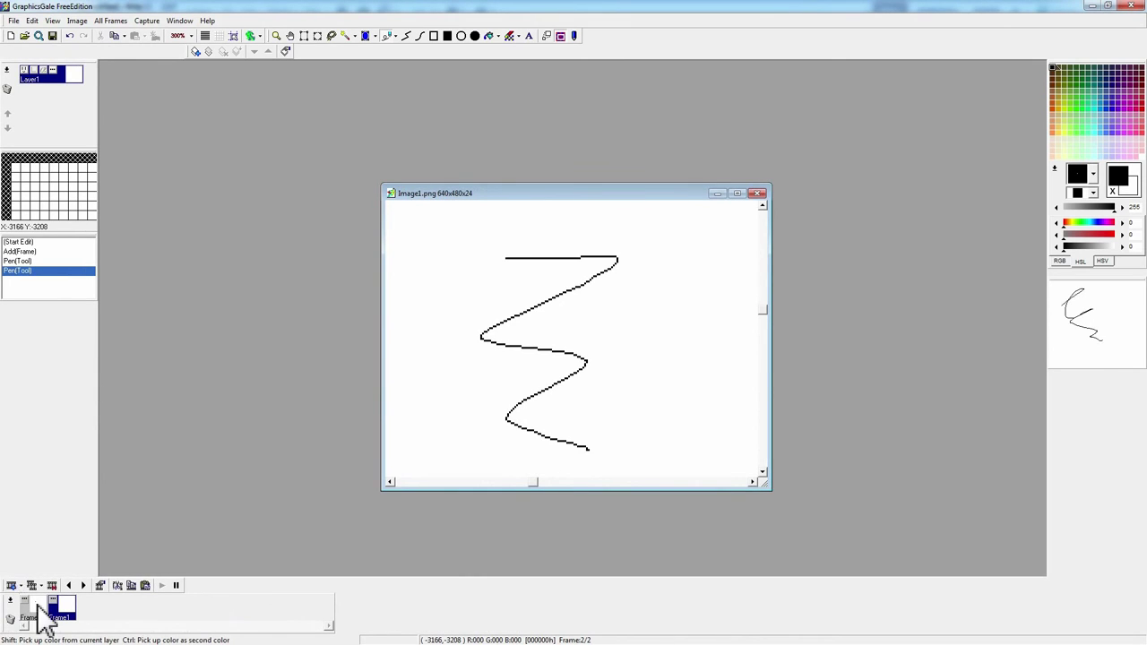
pyautogui.moveTo(191, 50); pyautogui.dragTo(11, 45)
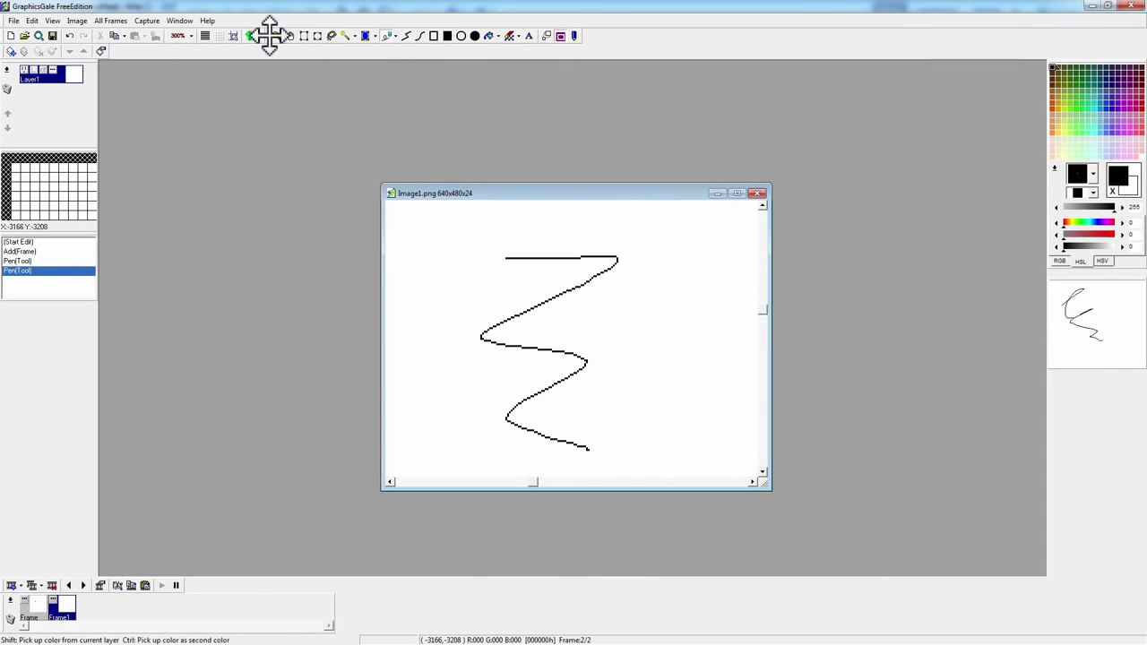
pyautogui.moveTo(269, 34)
pyautogui.mouseDown()
pyautogui.moveTo(24, 92)
pyautogui.moveTo(23, 255)
pyautogui.moveTo(10, 106)
pyautogui.mouseUp()
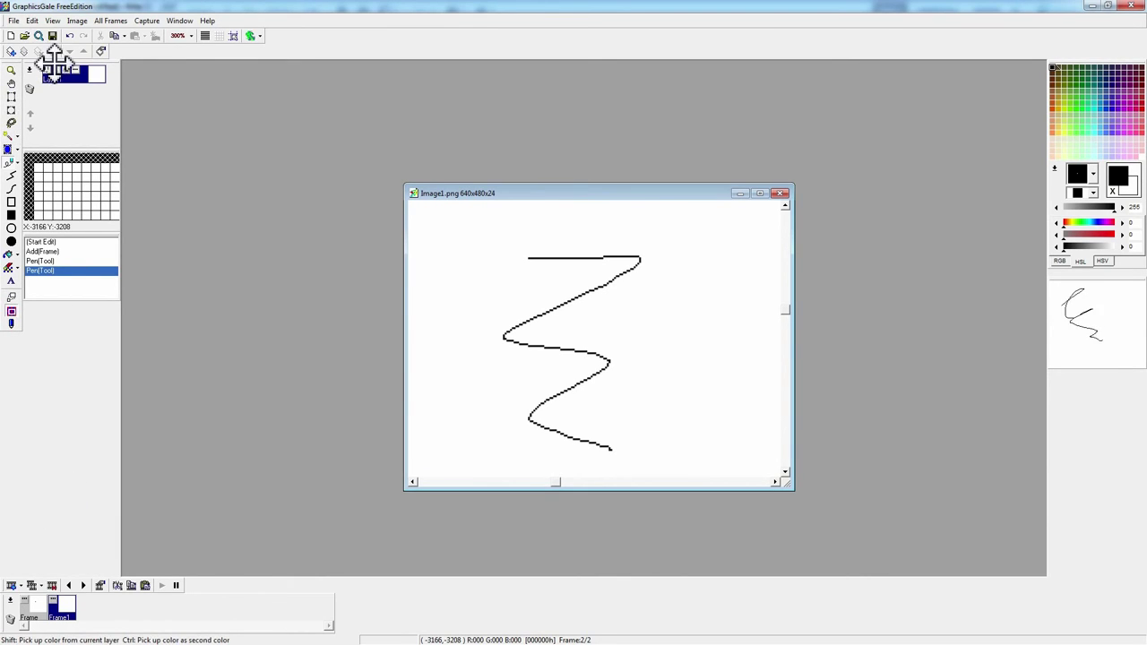
pyautogui.moveTo(56, 65); pyautogui.dragTo(1070, 354)
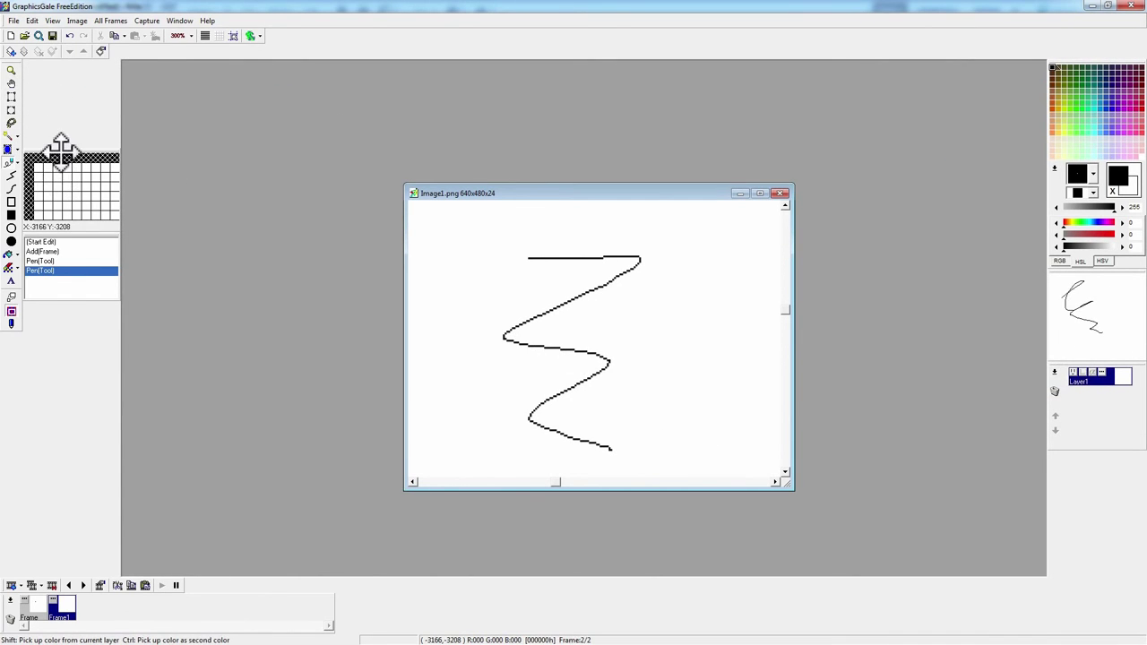
pyautogui.moveTo(60, 145); pyautogui.dragTo(1090, 445)
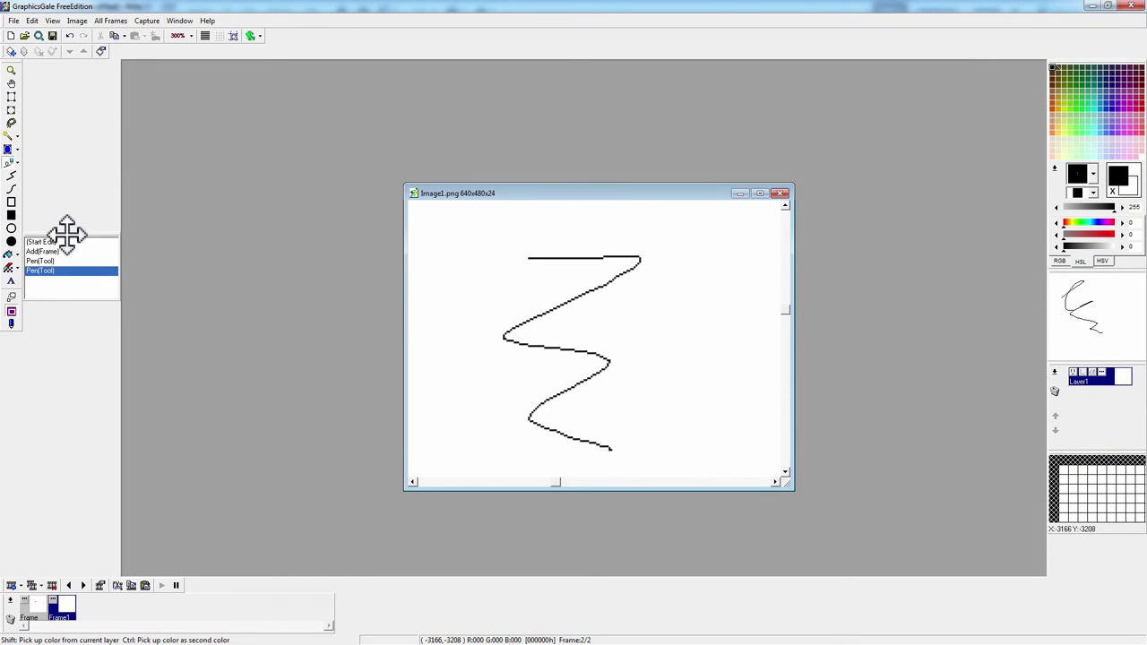
pyautogui.moveTo(67, 233); pyautogui.dragTo(1084, 574)
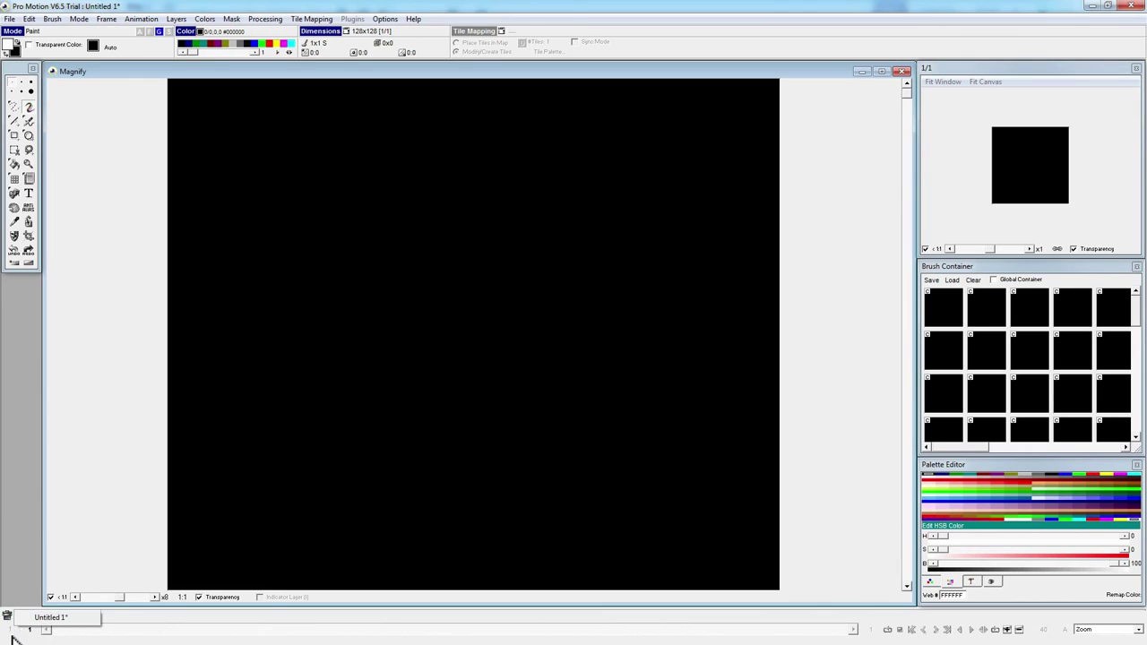
# Insert 3 new frames via Animation > Insert Frames, using one global palette
pyautogui.click(140, 19)
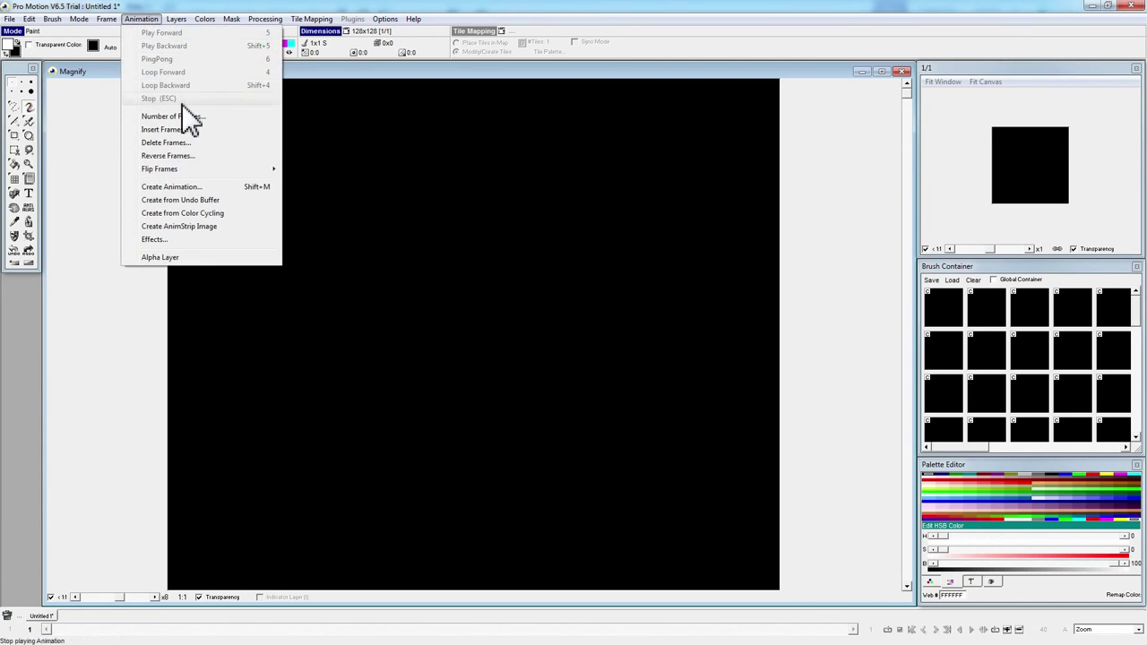
pyautogui.click(192, 132)
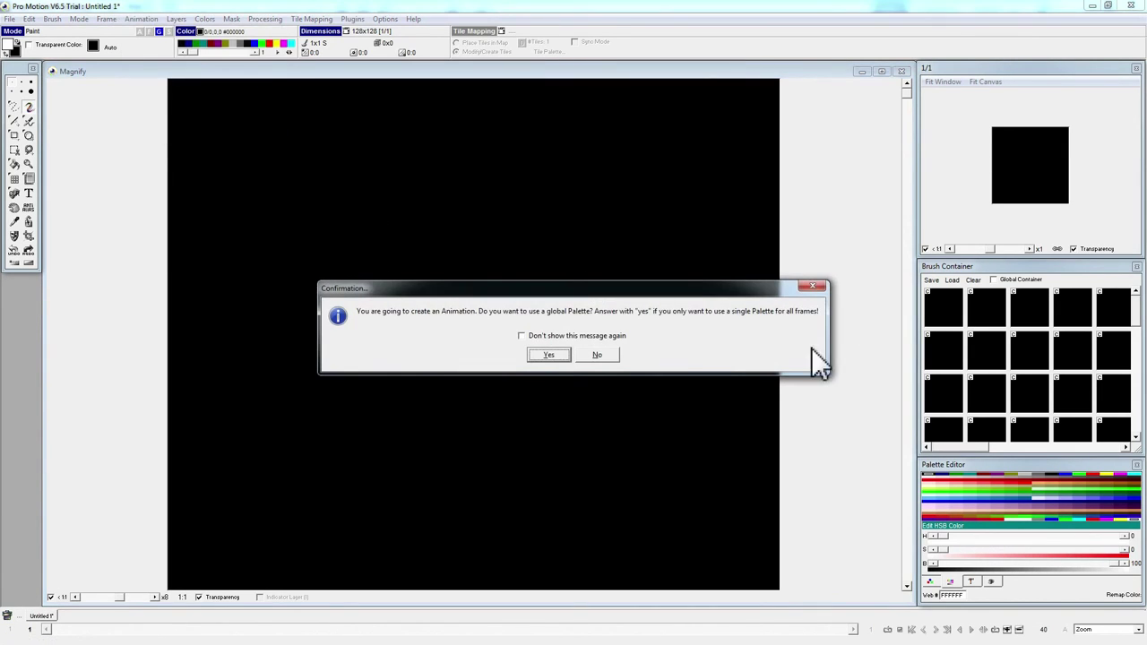
pyautogui.click(551, 356)
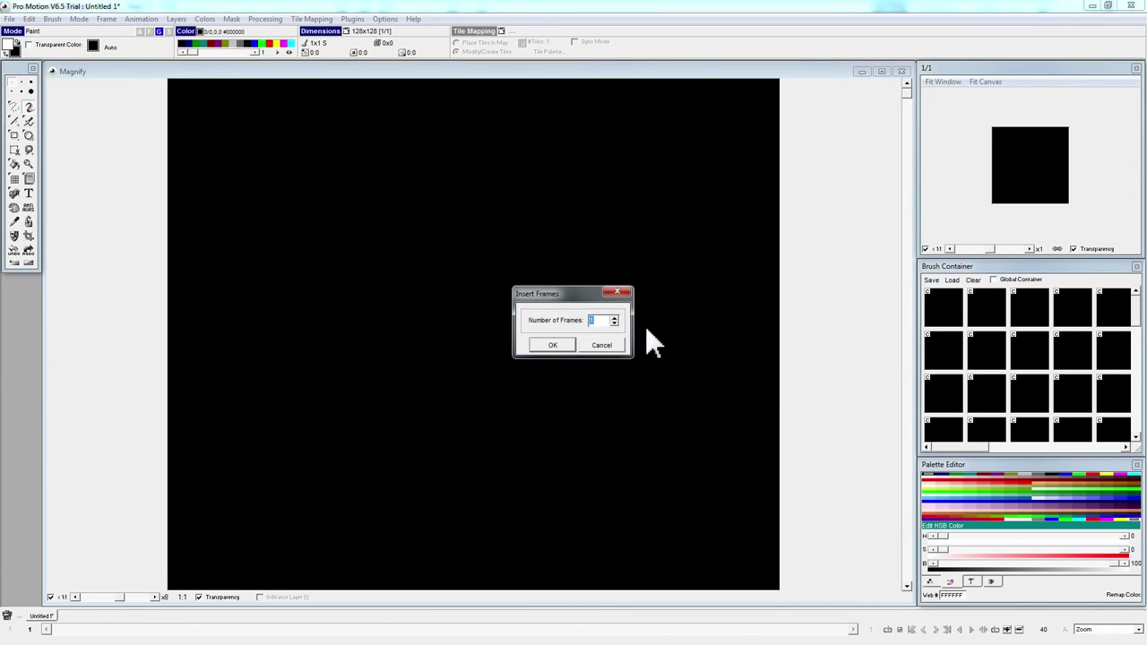
pyautogui.write('3')
pyautogui.press('Return')
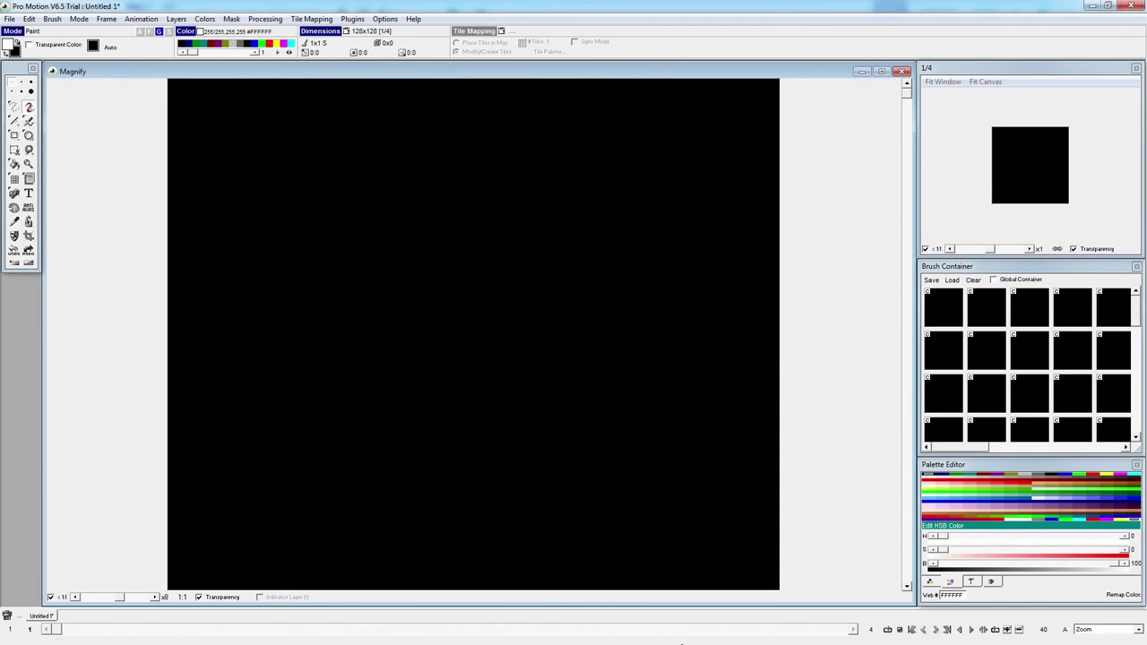
pyautogui.click(413, 19)
pyautogui.click(437, 65)
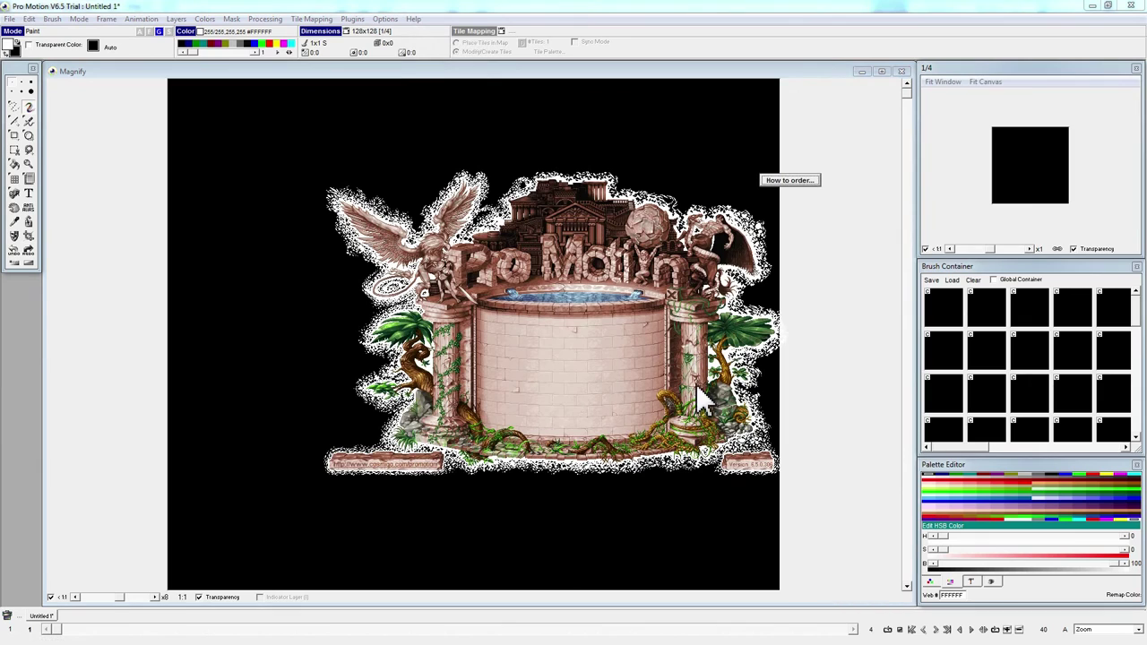
pyautogui.click(858, 314)
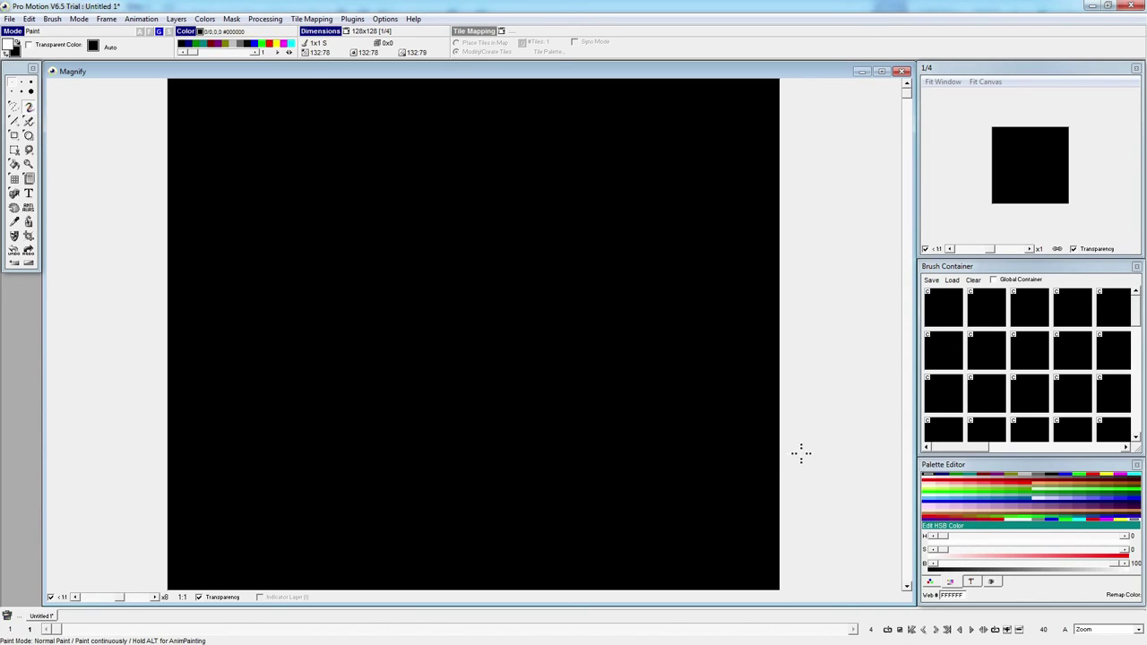
# Step back and forth through Pro Motion's frames 1–4 with the frame scrollbar, ending on frame 4
pyautogui.click(852, 629)
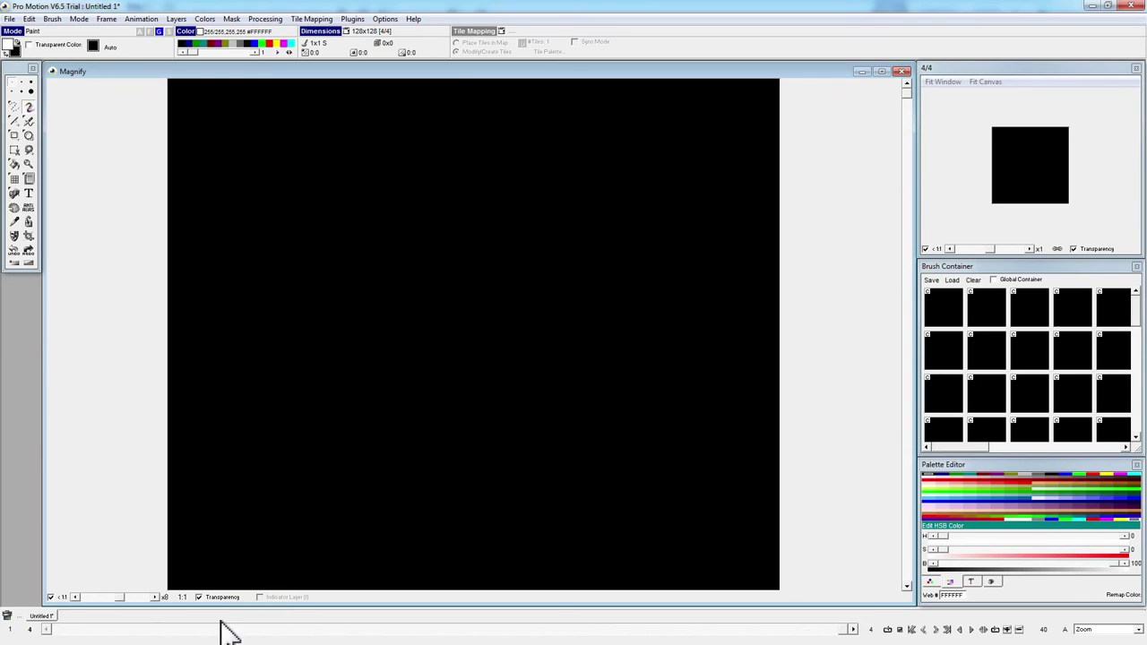
pyautogui.click(48, 629)
pyautogui.click(48, 629)
pyautogui.click(47, 629)
pyautogui.moveTo(56, 629); pyautogui.dragTo(242, 629)
pyautogui.click(869, 630)
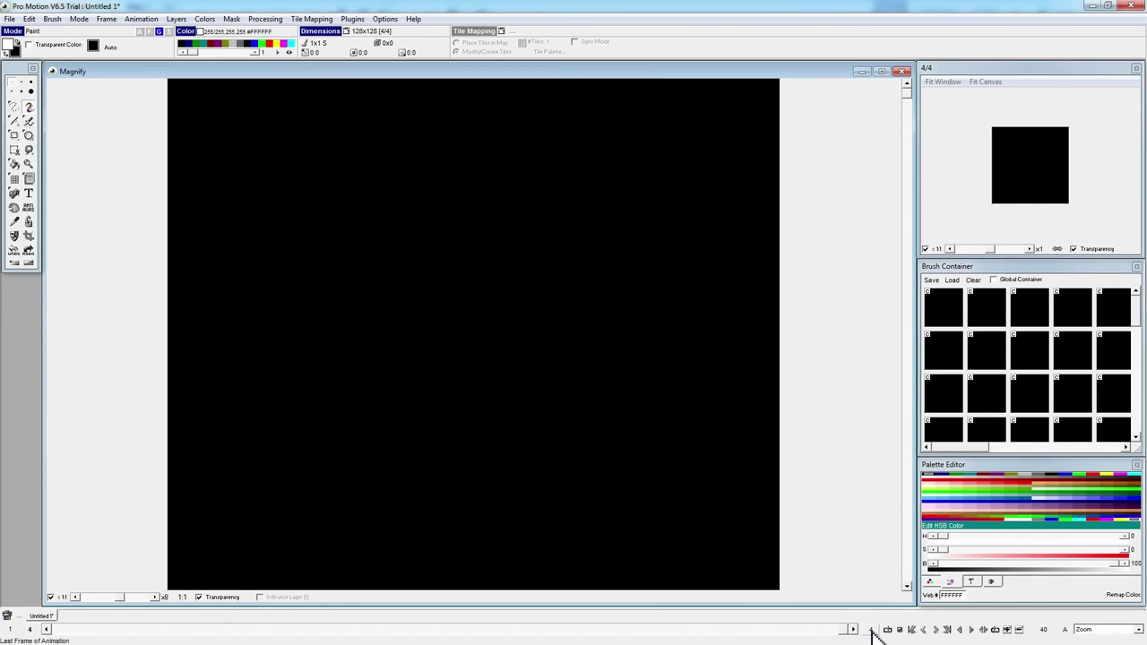
pyautogui.click(770, 630)
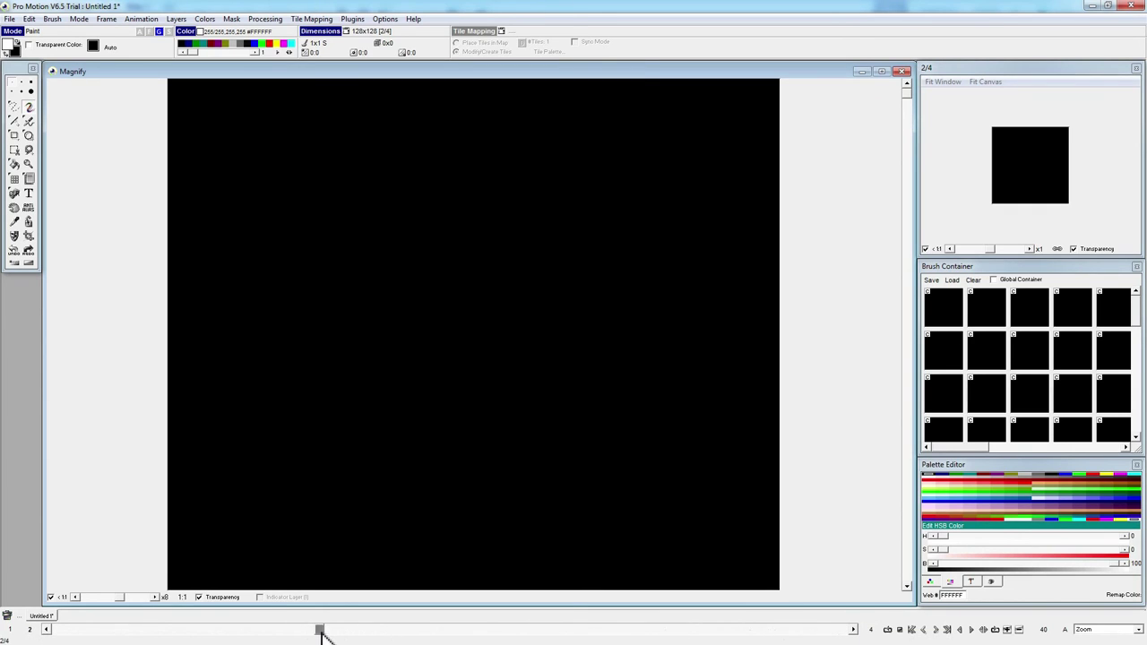
pyautogui.moveTo(324, 634); pyautogui.dragTo(503, 642)
pyautogui.click(106, 630)
pyautogui.moveTo(319, 632); pyautogui.dragTo(502, 639)
pyautogui.click(45, 631)
pyautogui.moveTo(63, 634); pyautogui.dragTo(843, 631)
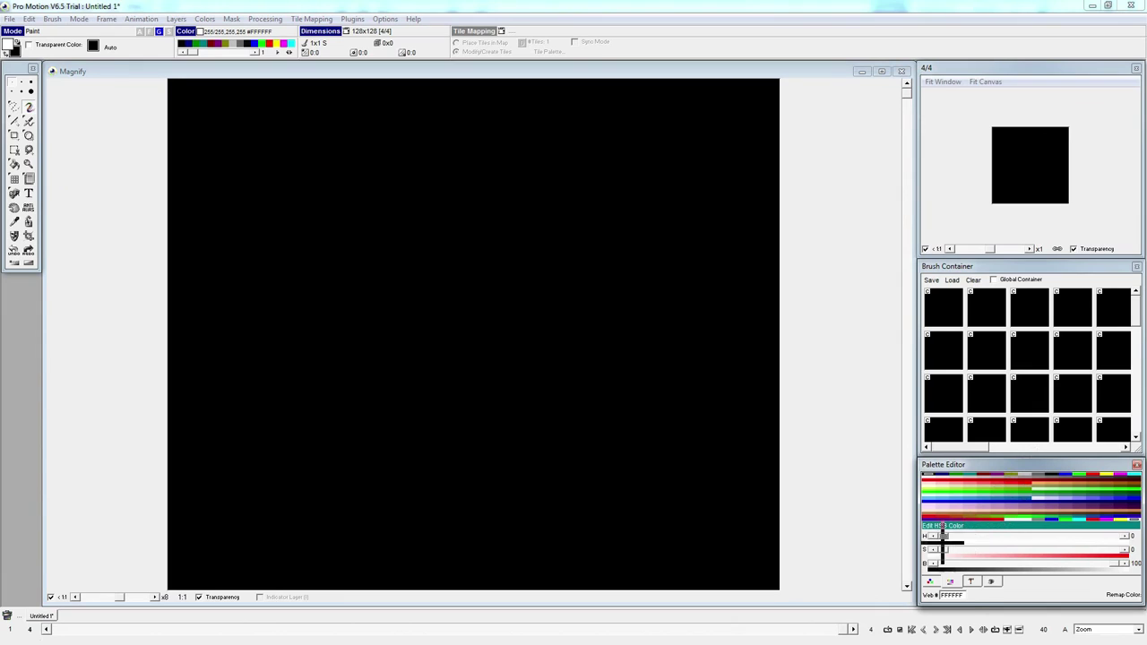
# Make the drawing colour cyan #00F2FF with the HSB hue and saturation sliders, then show the colour-function tools
pyautogui.click(929, 582)
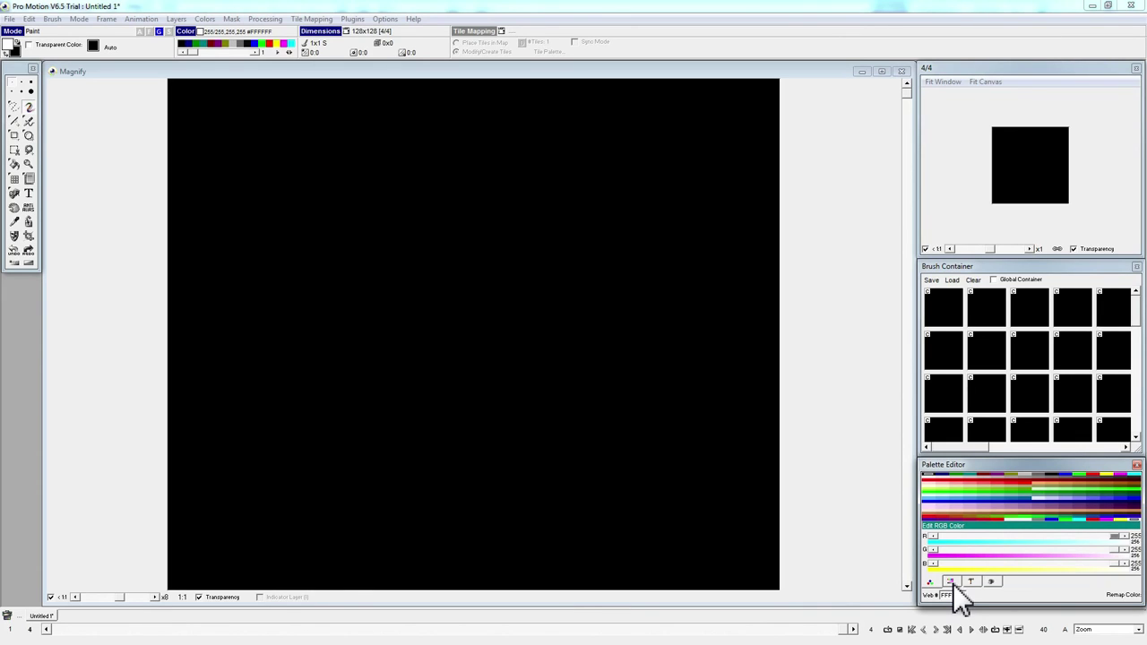
pyautogui.click(950, 581)
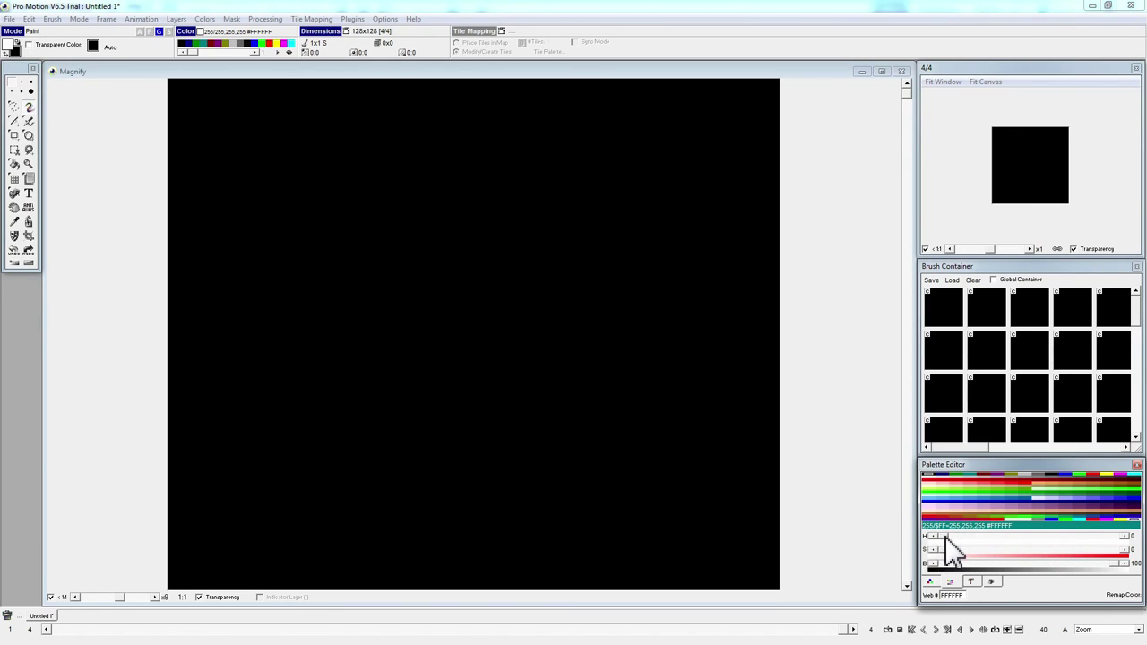
pyautogui.moveTo(945, 535); pyautogui.dragTo(998, 541)
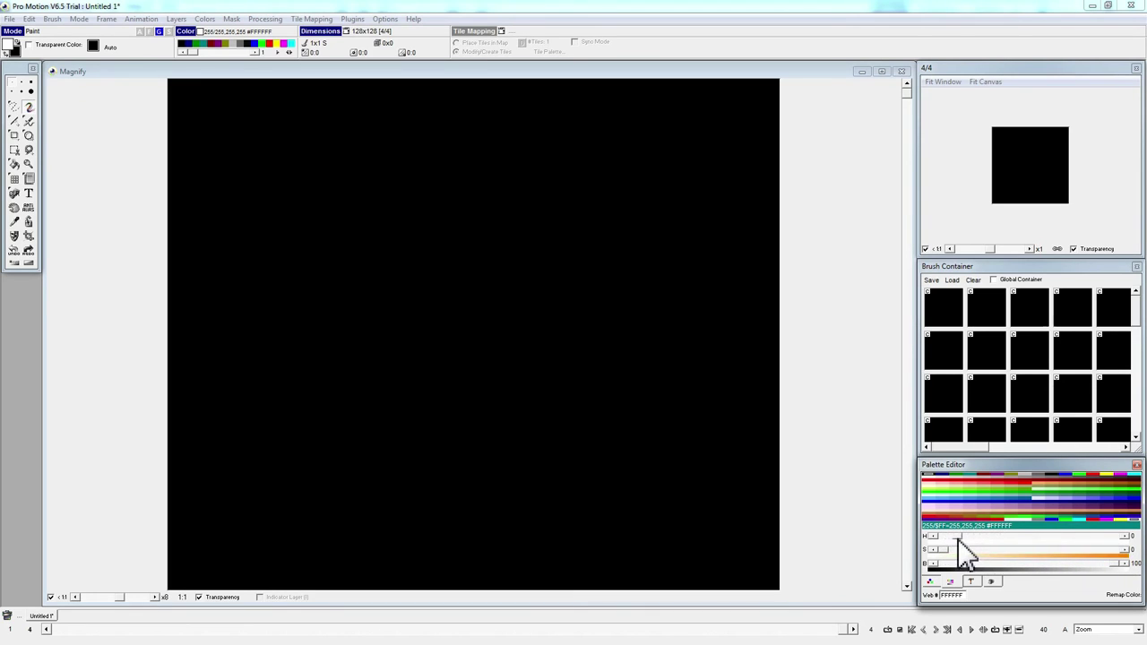
pyautogui.moveTo(957, 537); pyautogui.dragTo(936, 535)
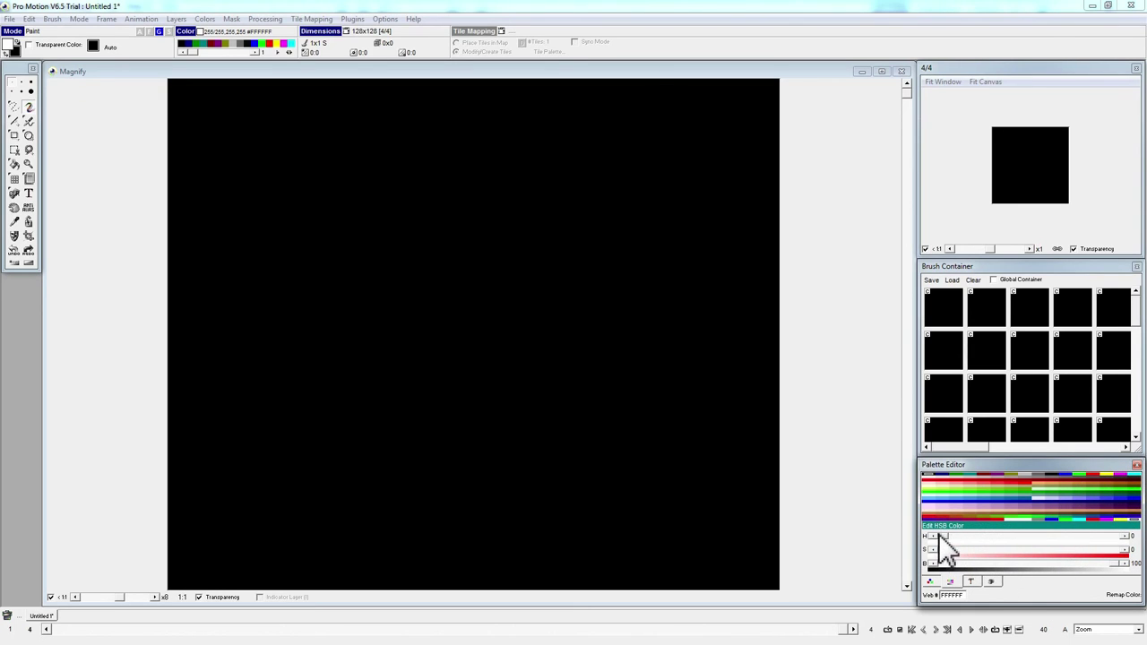
pyautogui.moveTo(941, 549); pyautogui.dragTo(1111, 564)
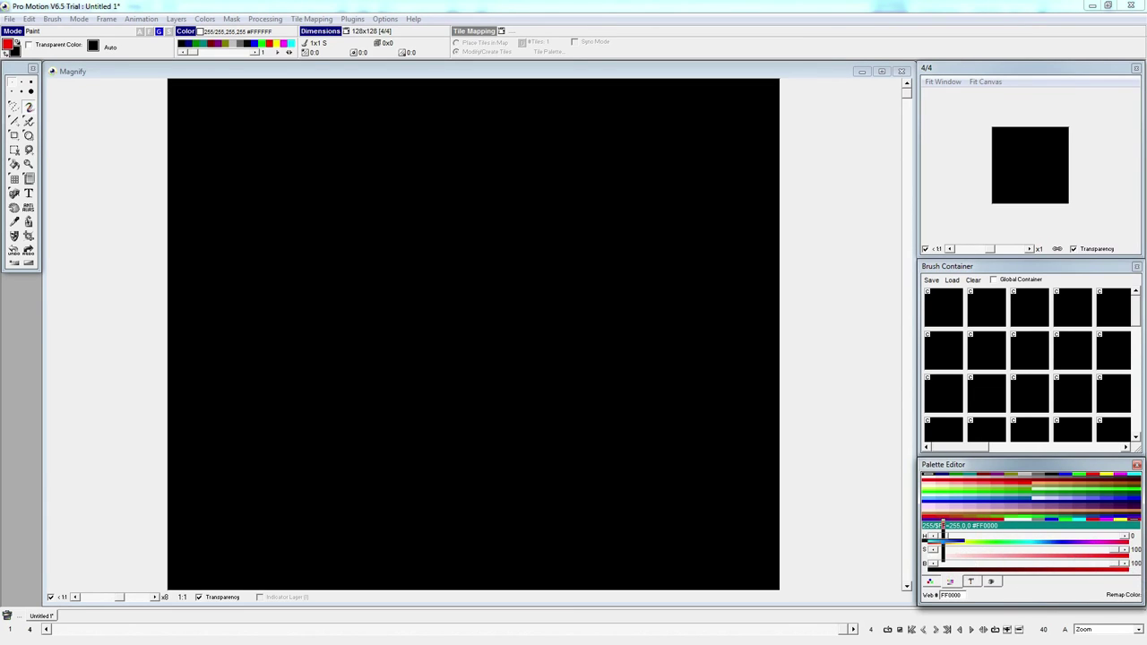
pyautogui.moveTo(947, 538); pyautogui.dragTo(1039, 535)
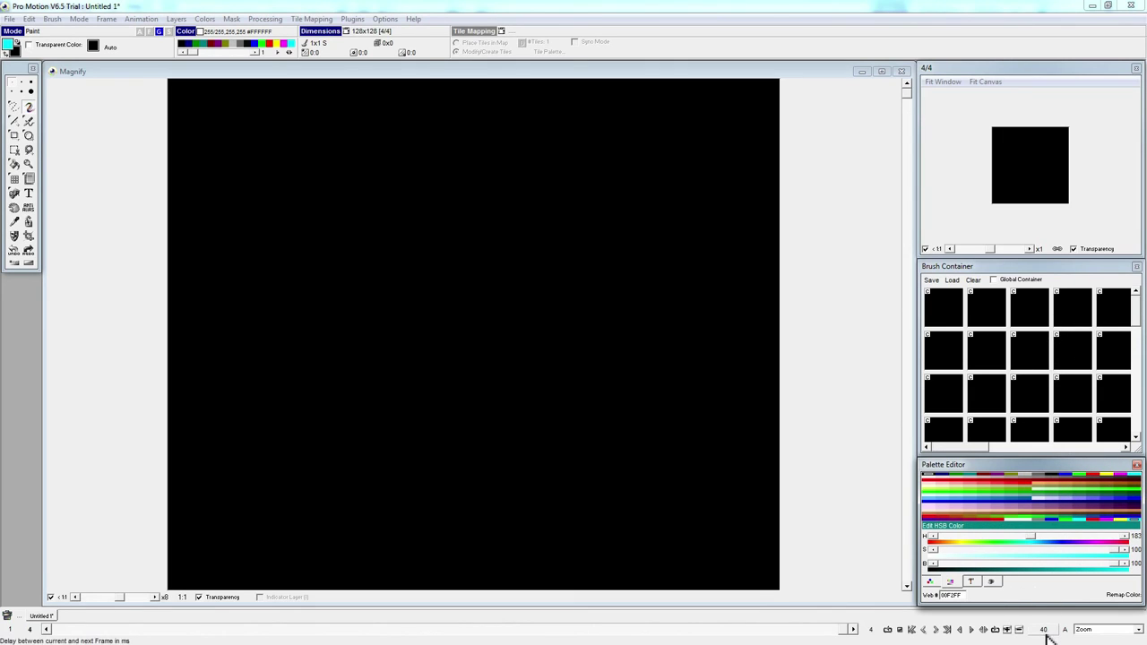
pyautogui.click(990, 581)
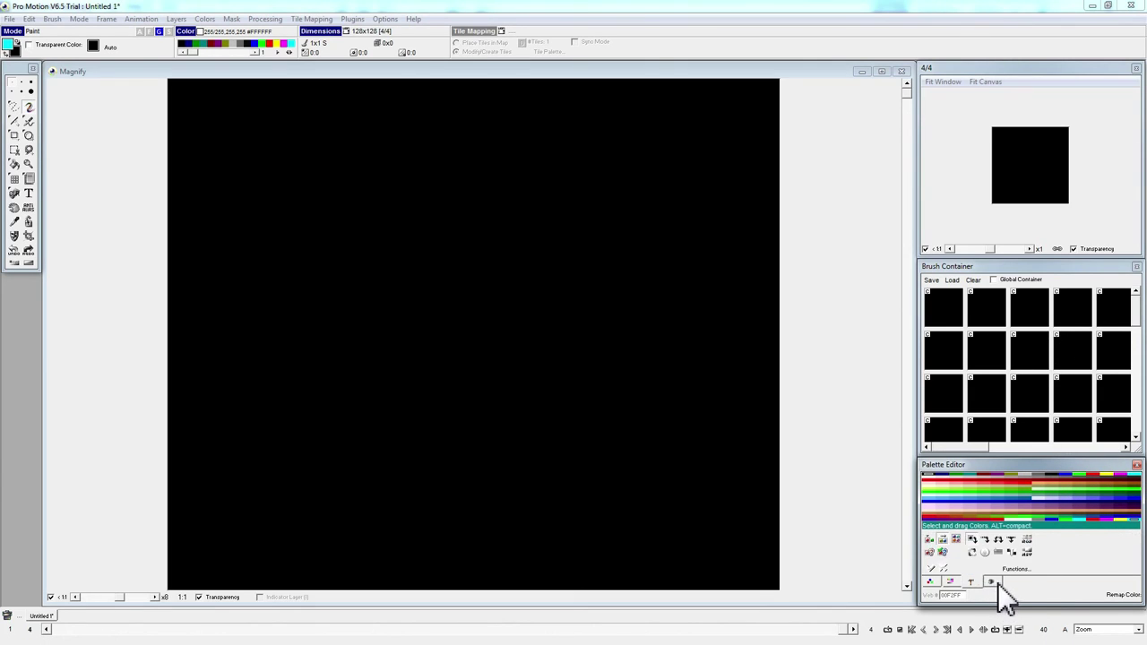
pyautogui.click(991, 582)
pyautogui.click(971, 581)
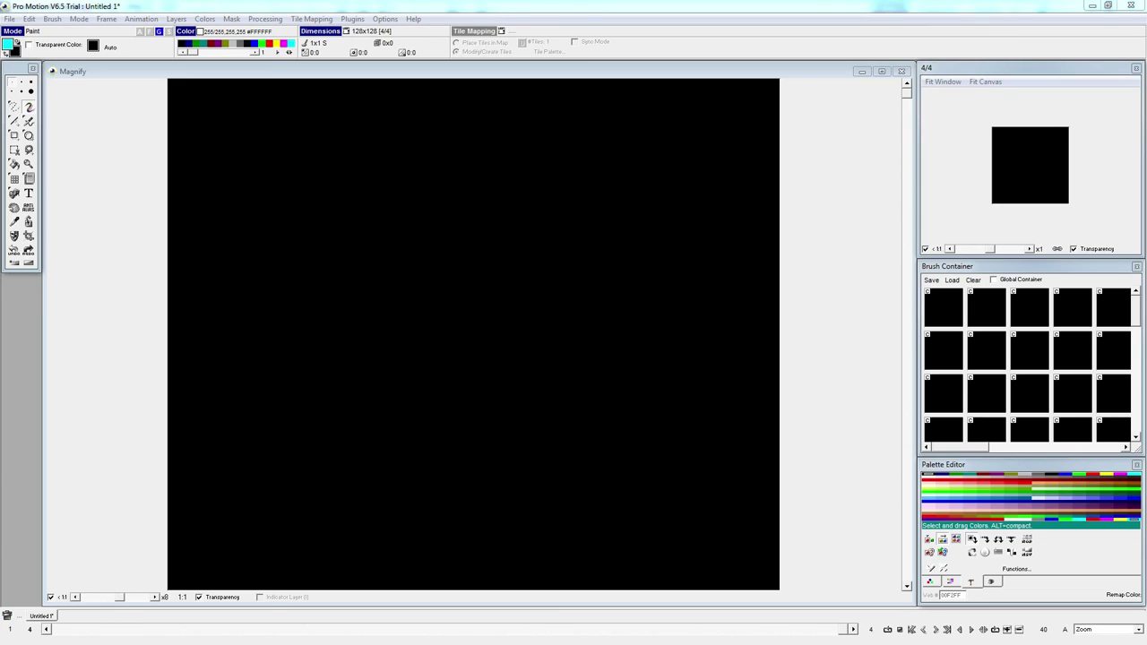
pyautogui.click(767, 78)
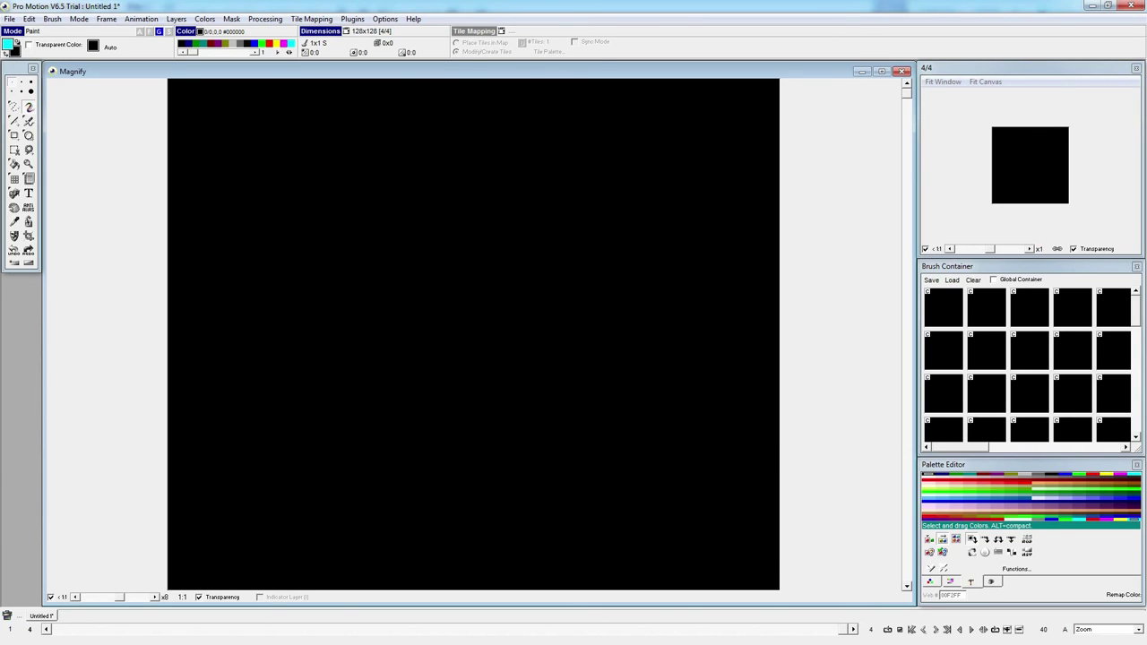
pyautogui.hotkey('alt', 'Tab')
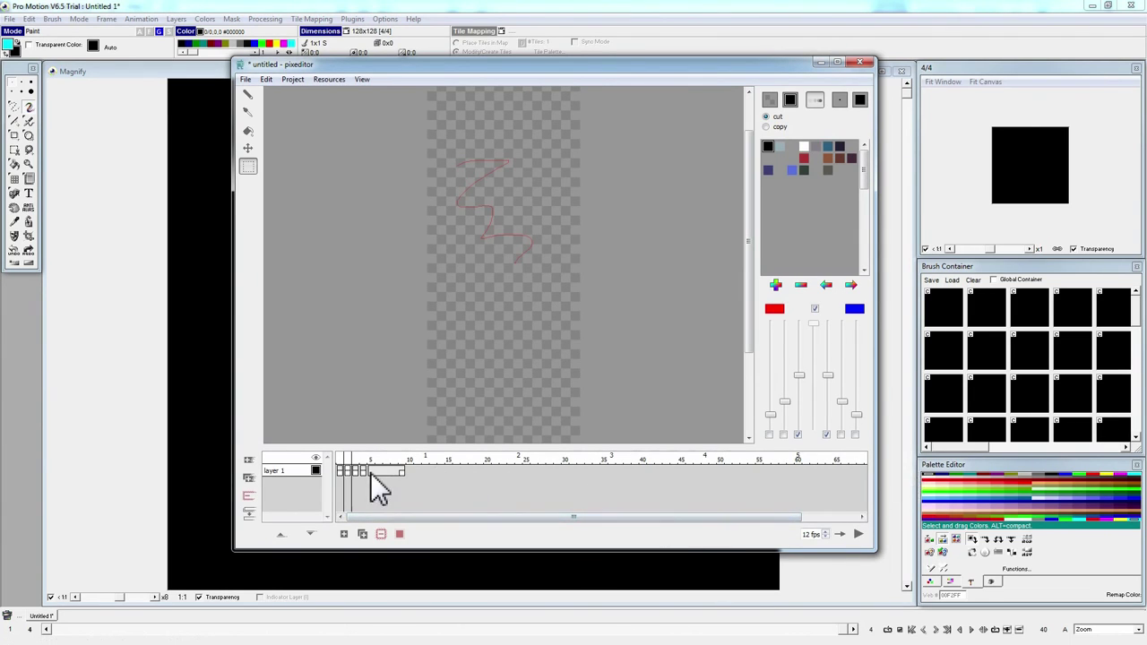
# View frame 1 of Pixeditor's squiggle animation, add a second frame, then undo it
pyautogui.click(339, 472)
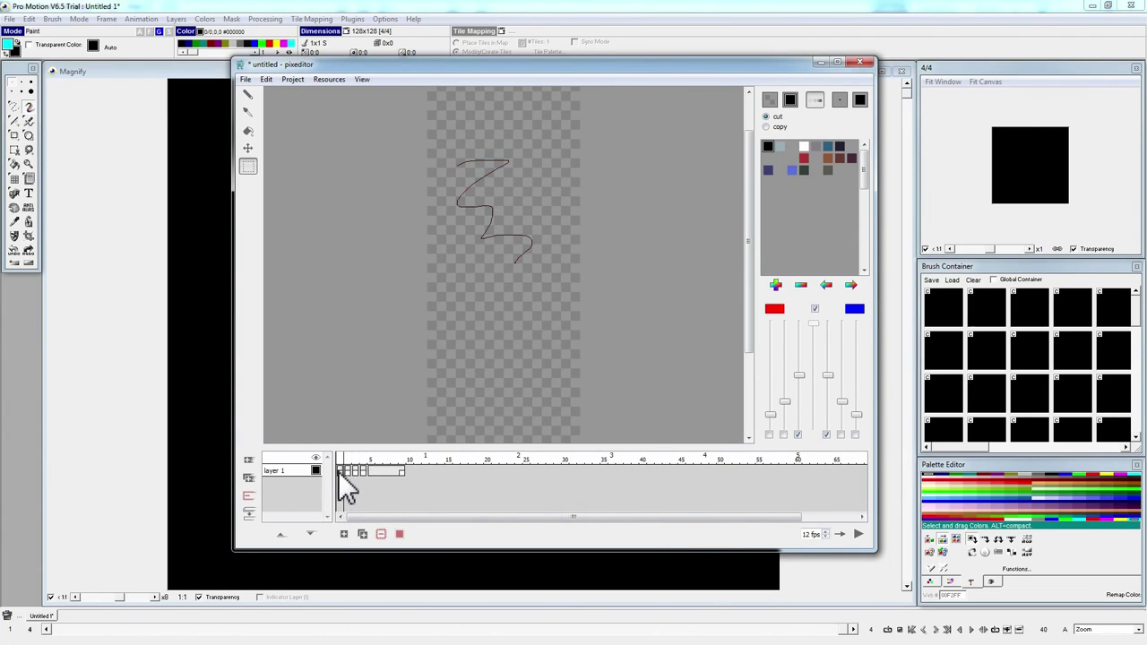
pyautogui.click(347, 472)
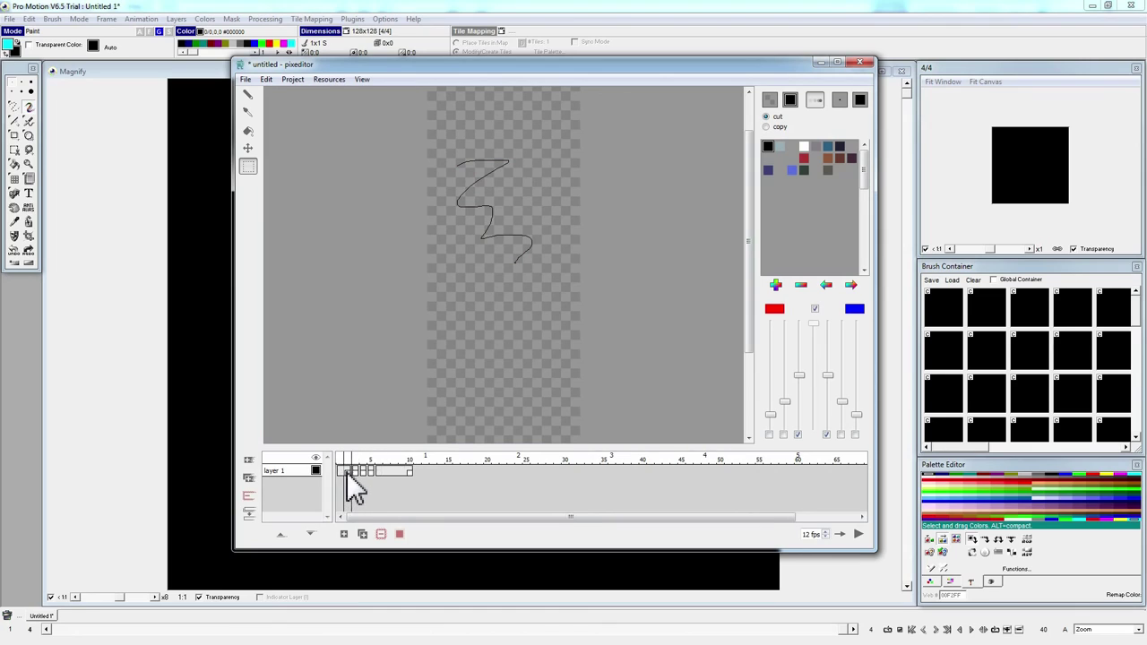
pyautogui.hotkey('ctrl', 'z')
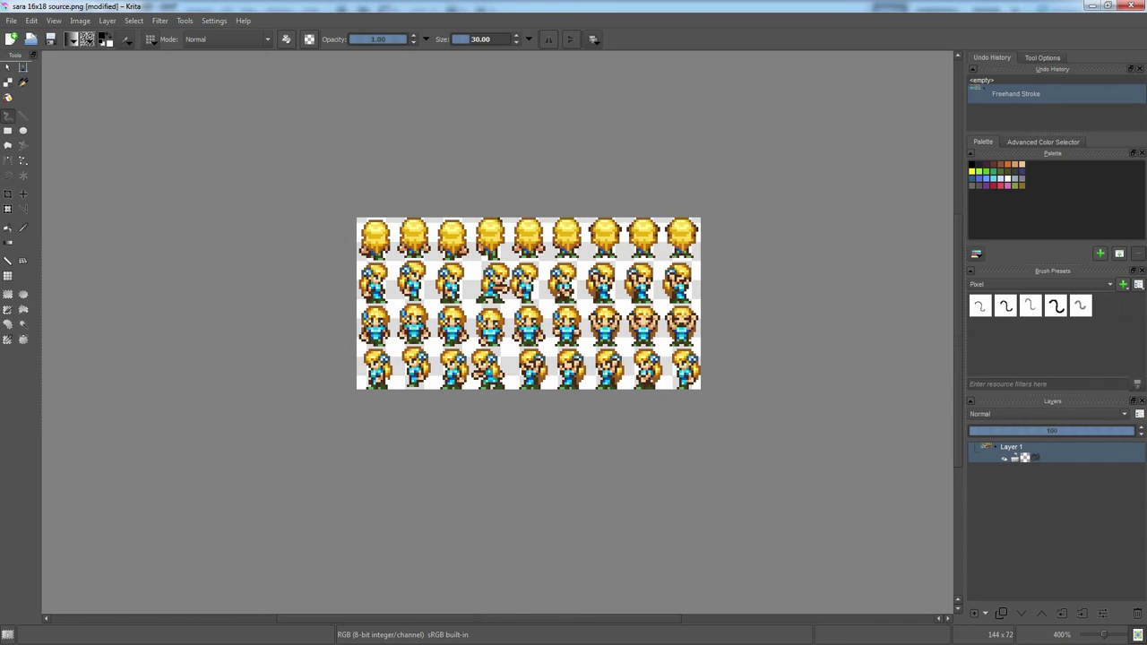
# Bring the Pixeditor sketch window back in front of Krita
pyautogui.hotkey('alt', 'Tab')
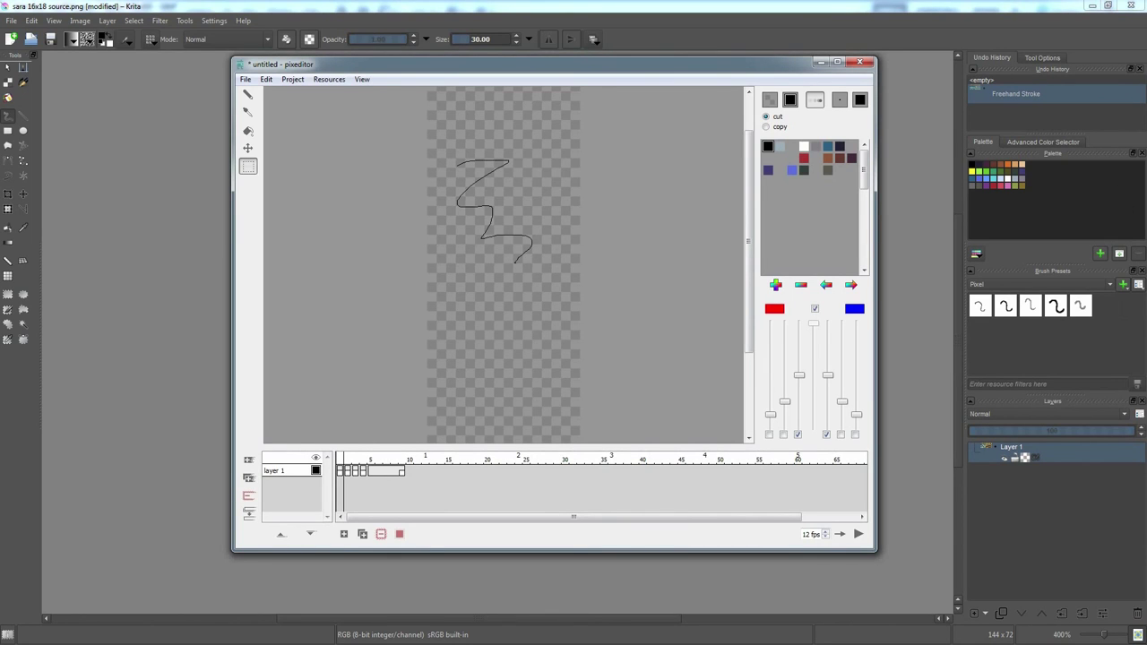